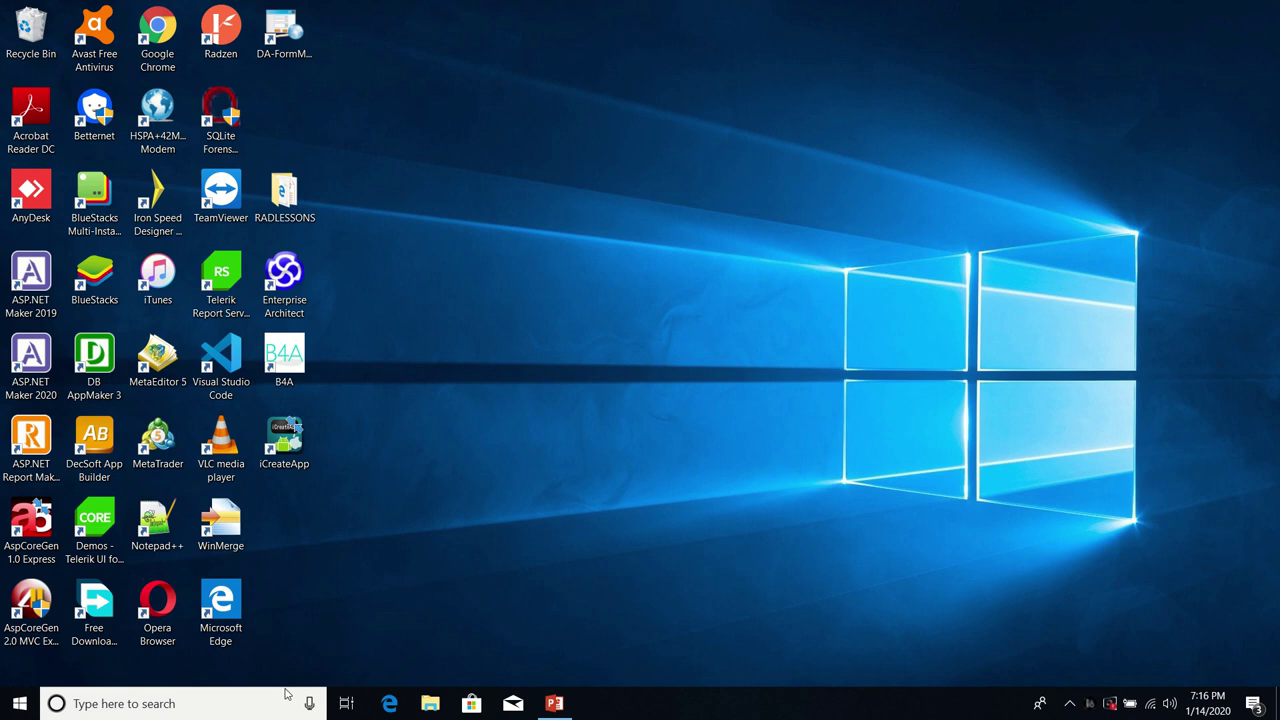
# Step: Check in the Services app that the SQL Server service is running
pyautogui.click(252, 702)
pyautogui.write('services')
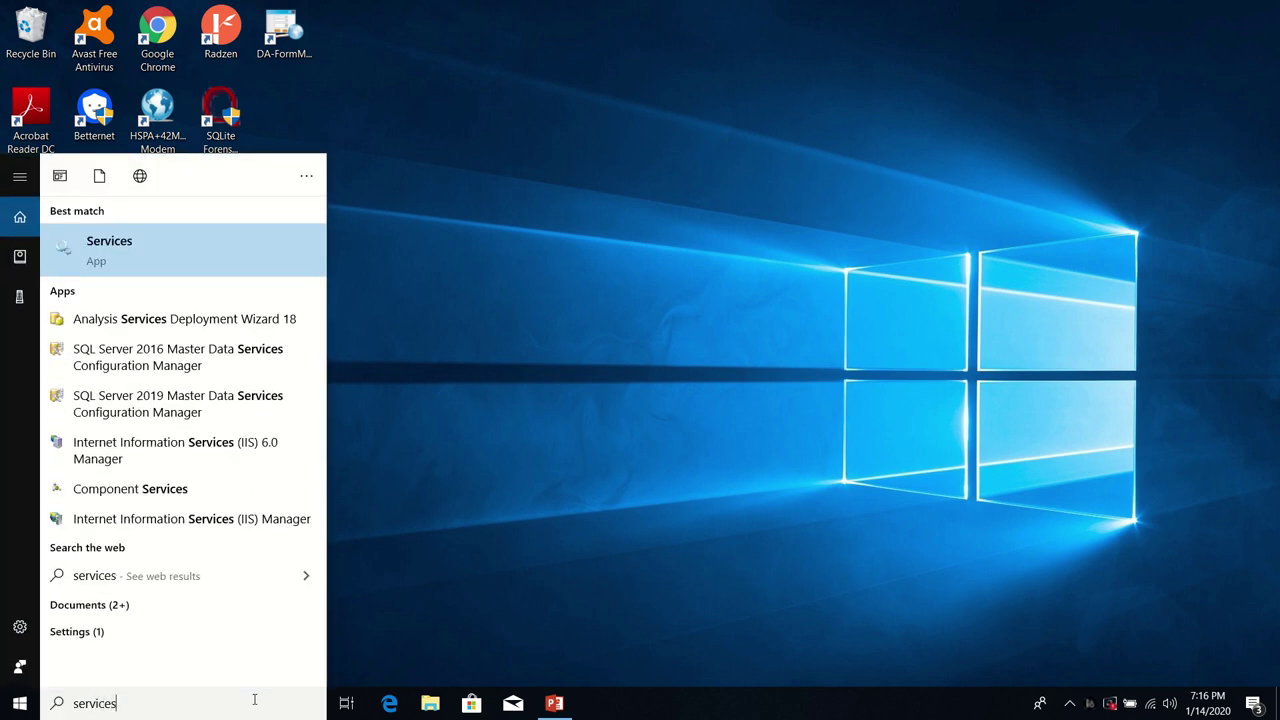
pyautogui.click(254, 269)
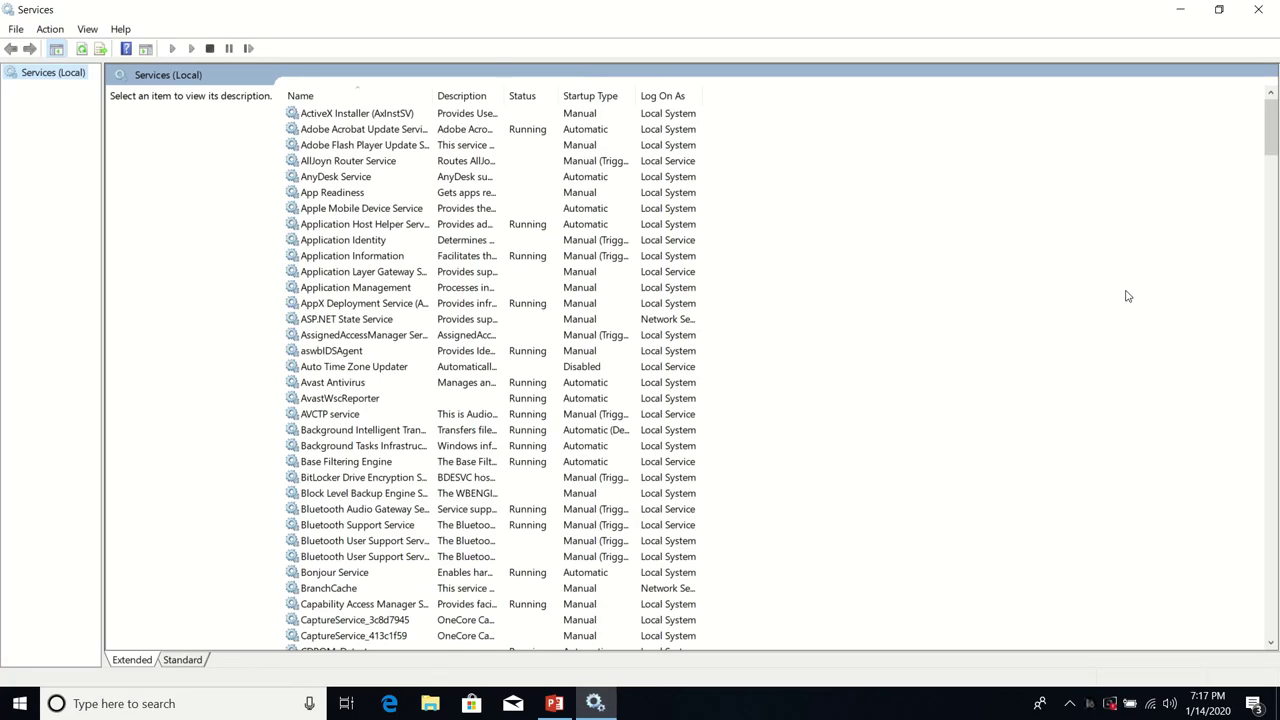
pyautogui.moveTo(1275, 135); pyautogui.dragTo(1274, 453)
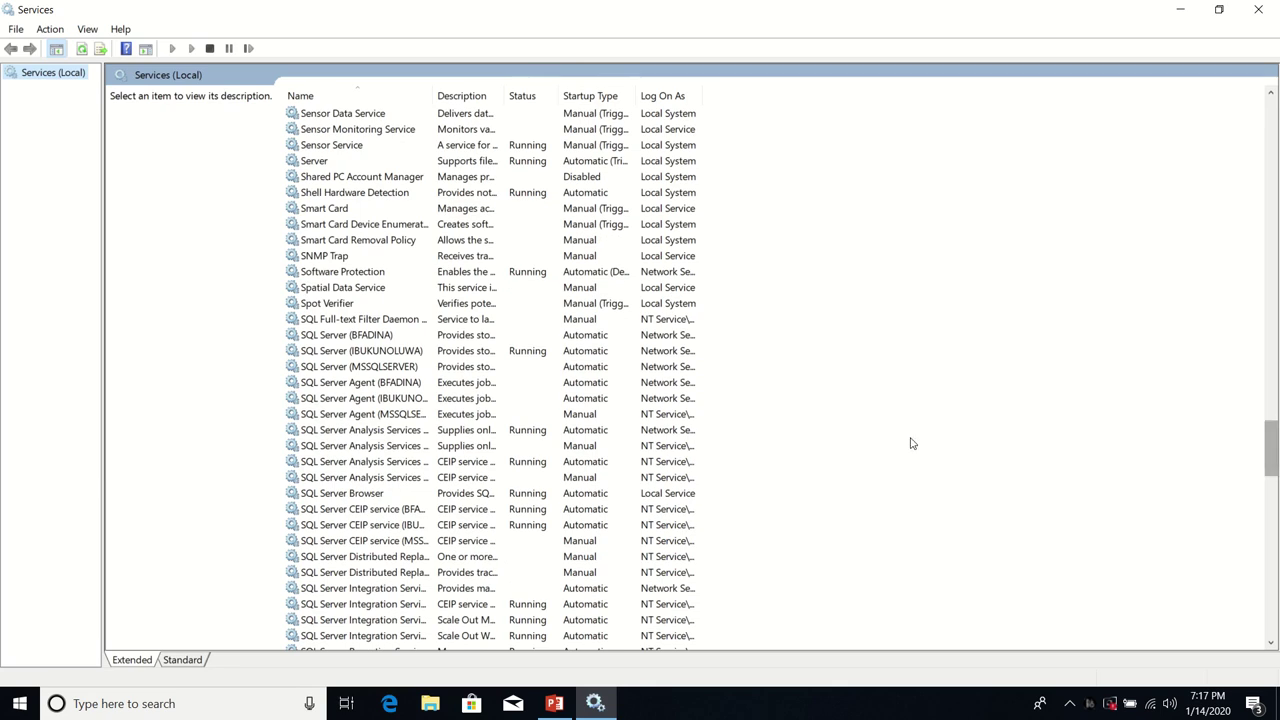
pyautogui.click(398, 355)
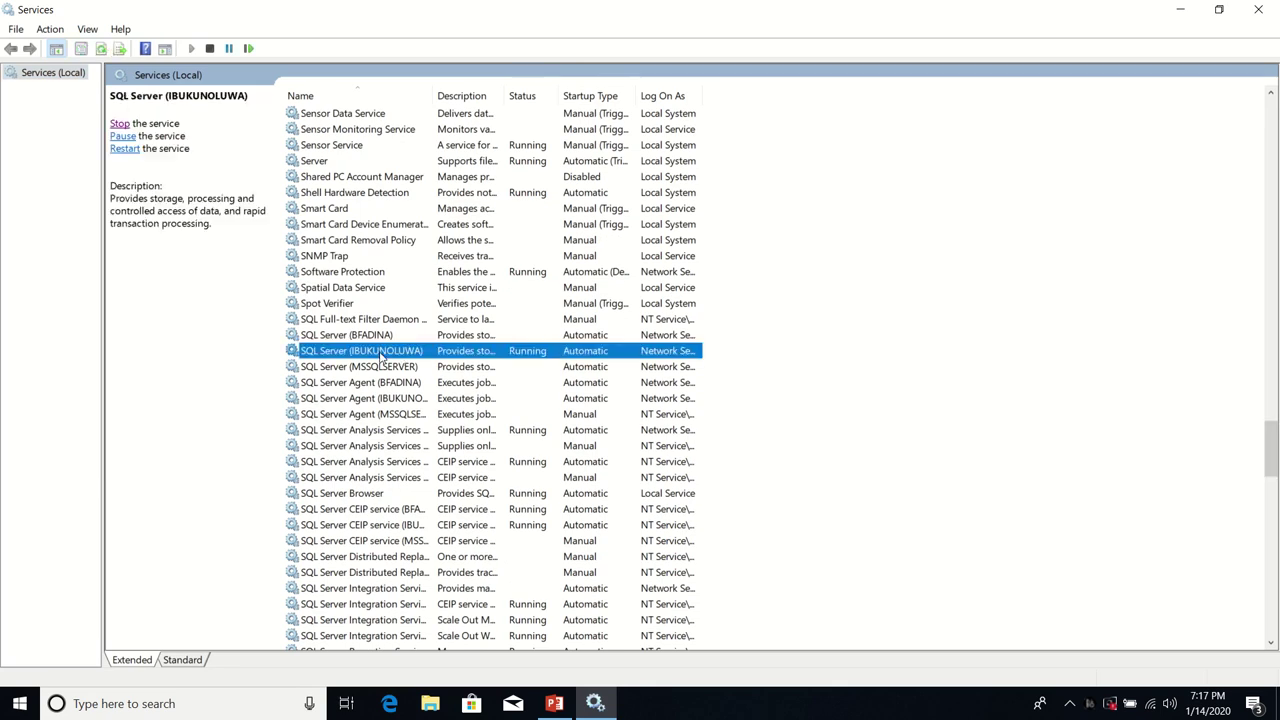
pyautogui.click(1262, 10)
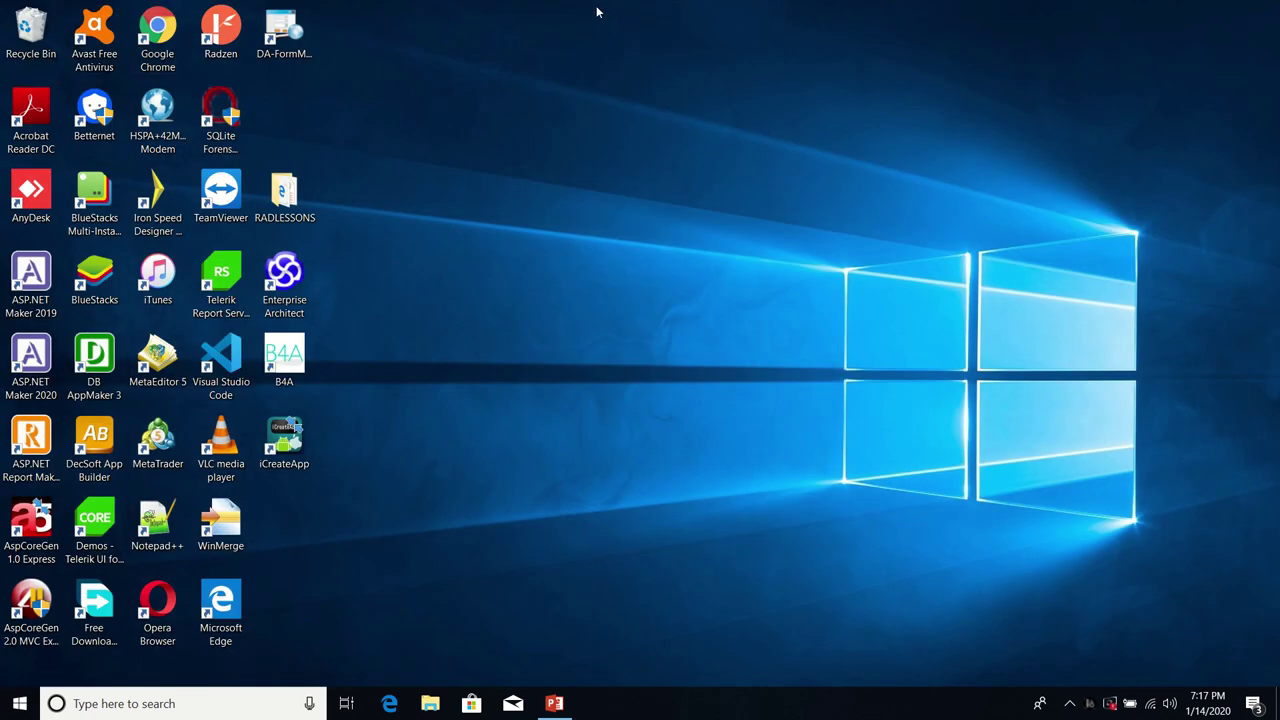
# Step: Launch SSMS 18, connect to the local SQL Server instance and expand Security
pyautogui.moveTo(597, 12)
pyautogui.click(215, 708)
pyautogui.write('m')
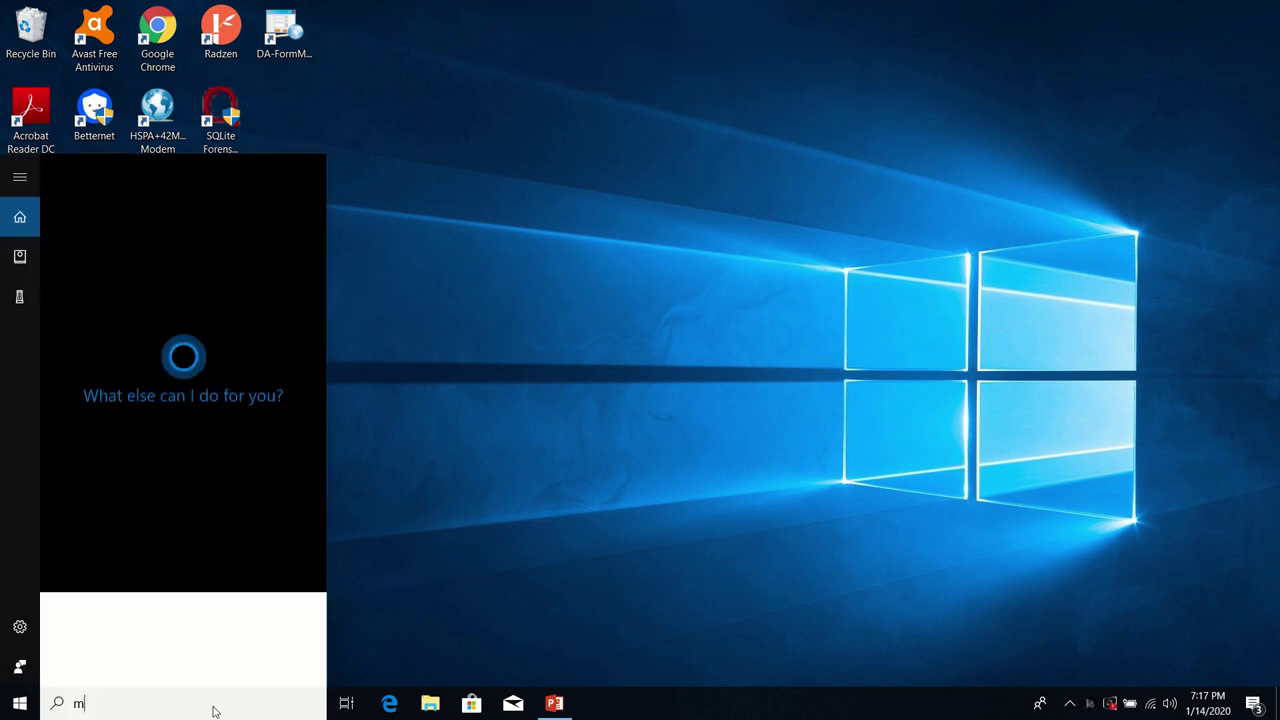
pyautogui.write('ana')
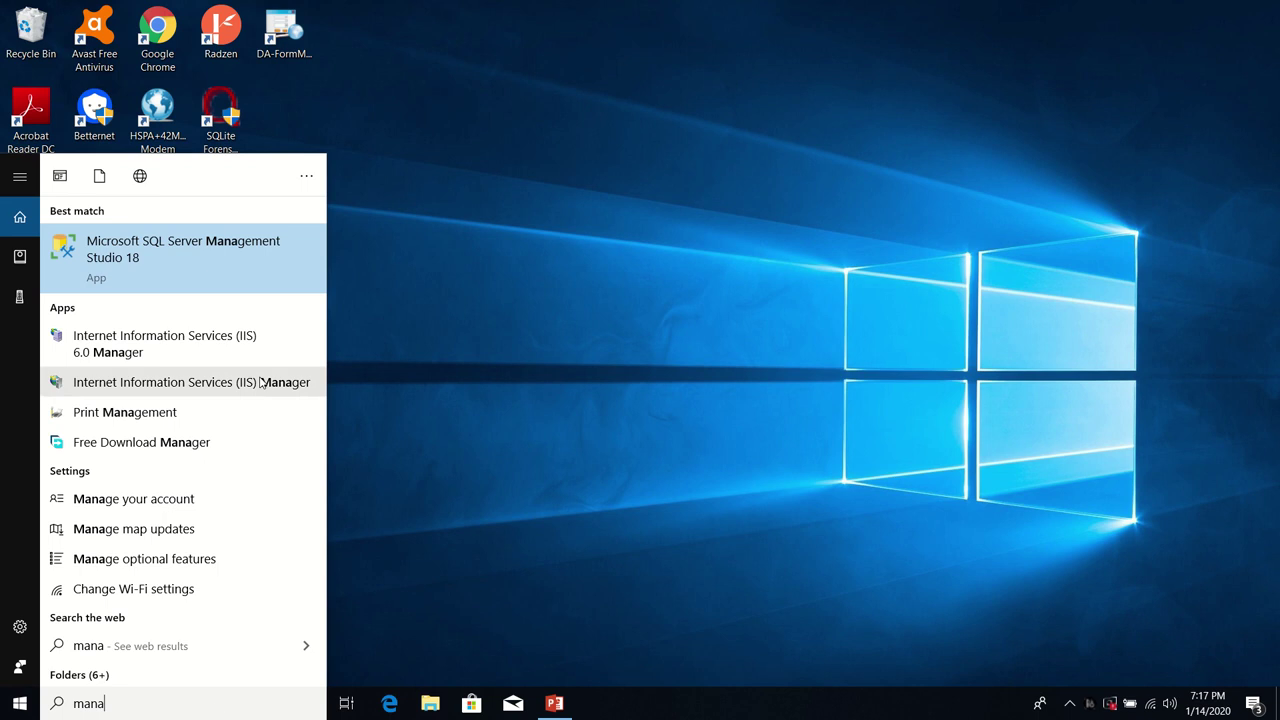
pyautogui.click(212, 262)
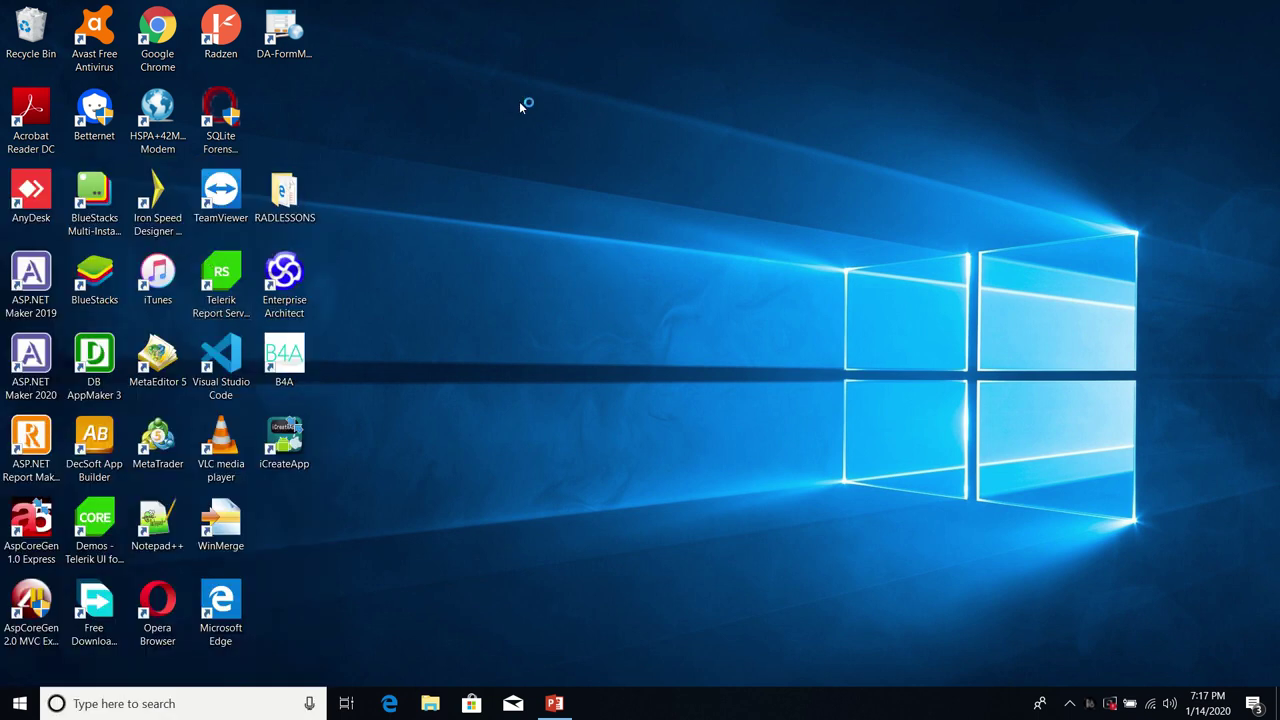
pyautogui.moveTo(510, 5)
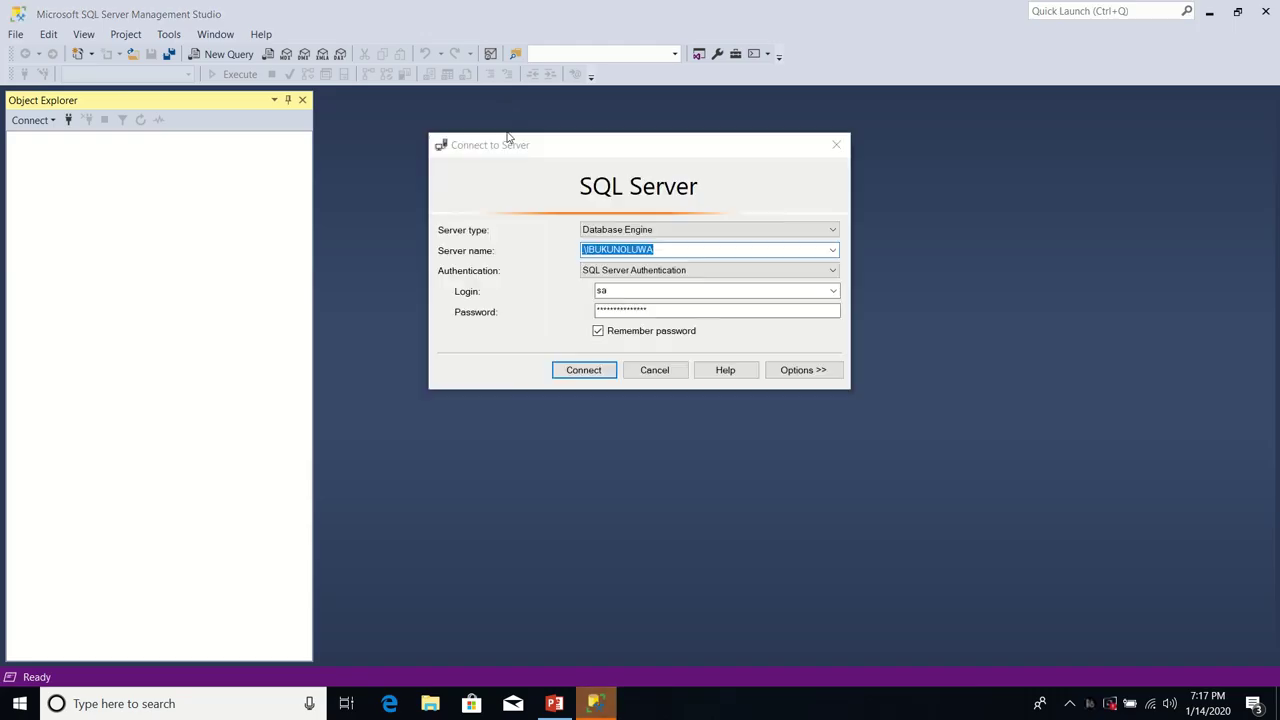
pyautogui.moveTo(460, 6)
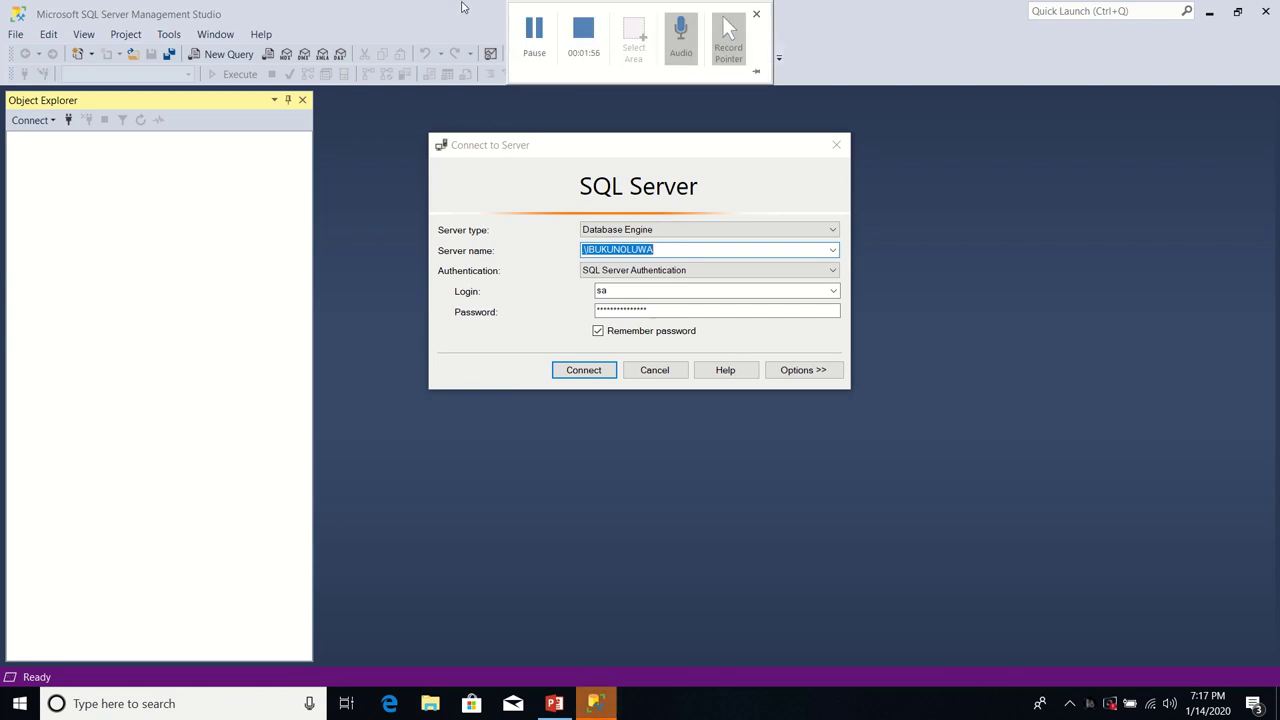
pyautogui.click(585, 370)
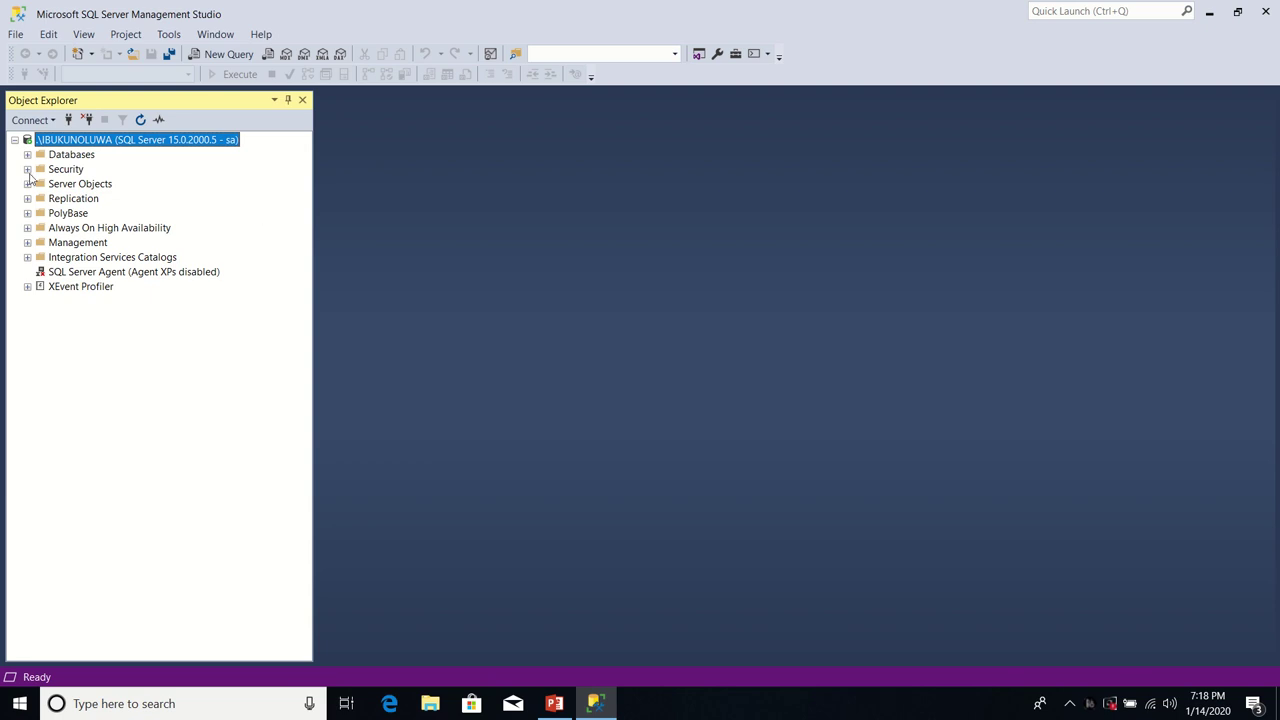
pyautogui.click(28, 170)
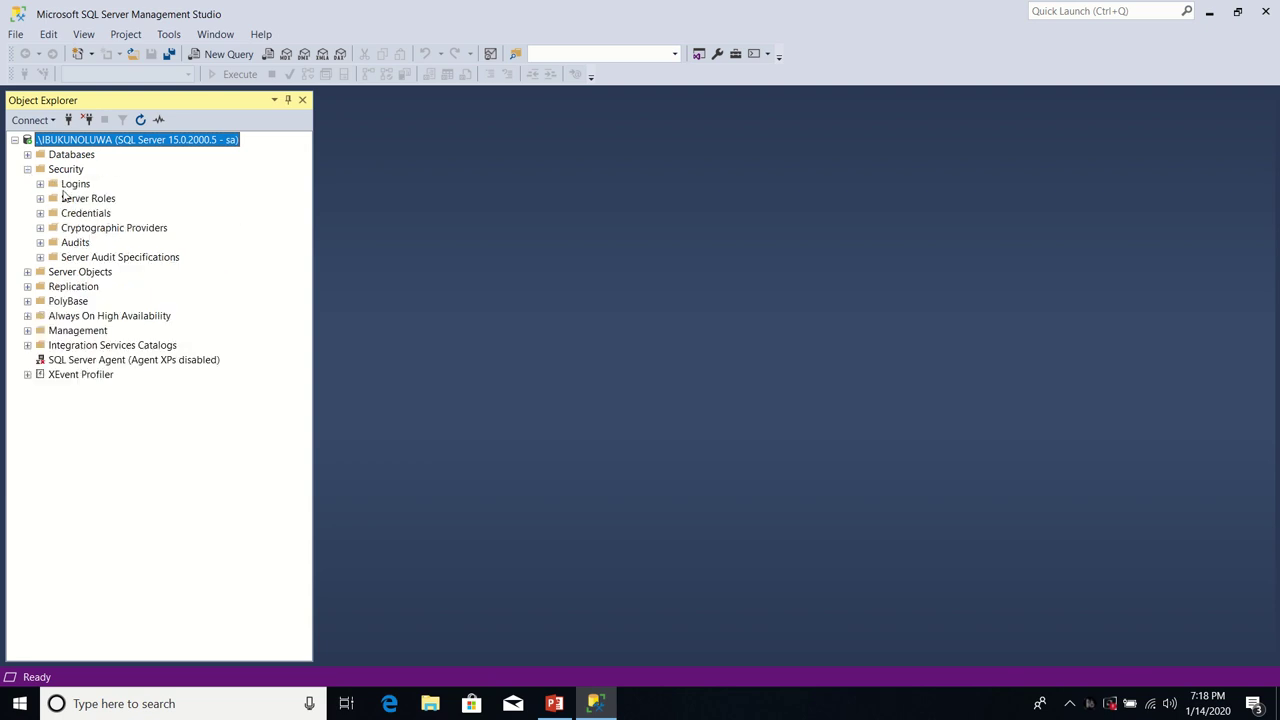
# Step: Start a new login under Security > Logins named AppUser3
pyautogui.click(76, 186)
pyautogui.rightClick(76, 186)
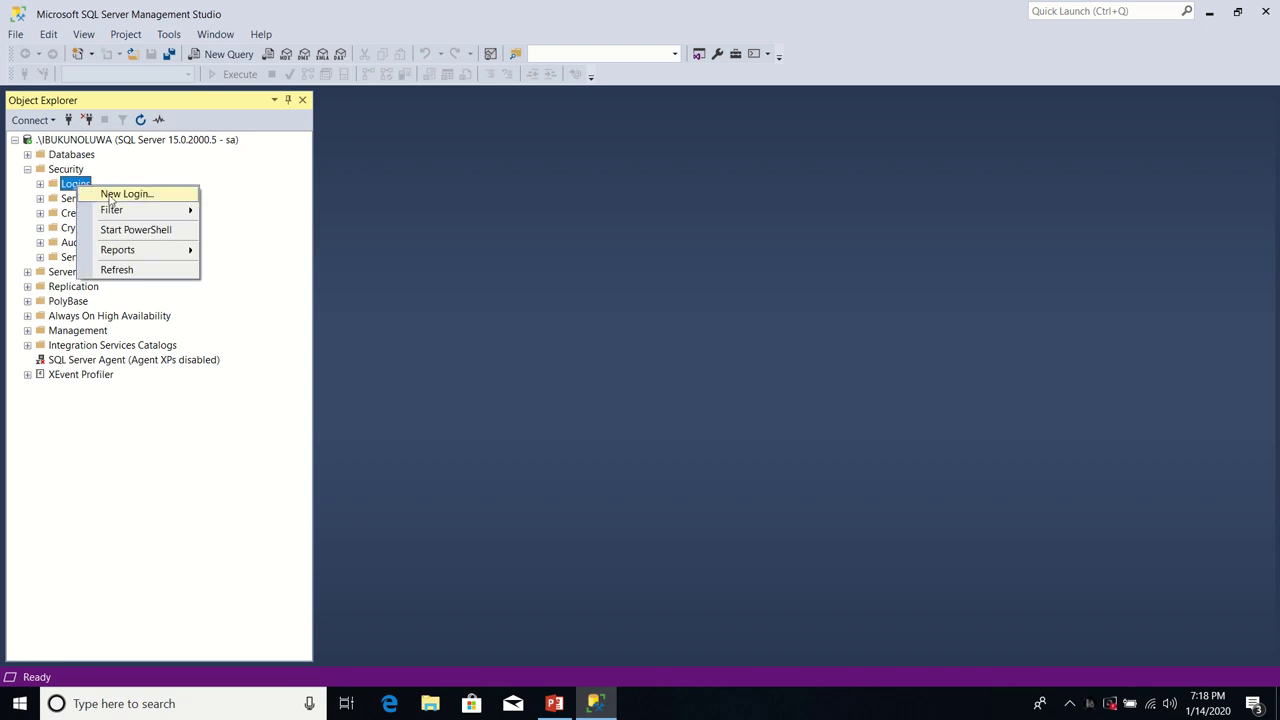
pyautogui.click(139, 197)
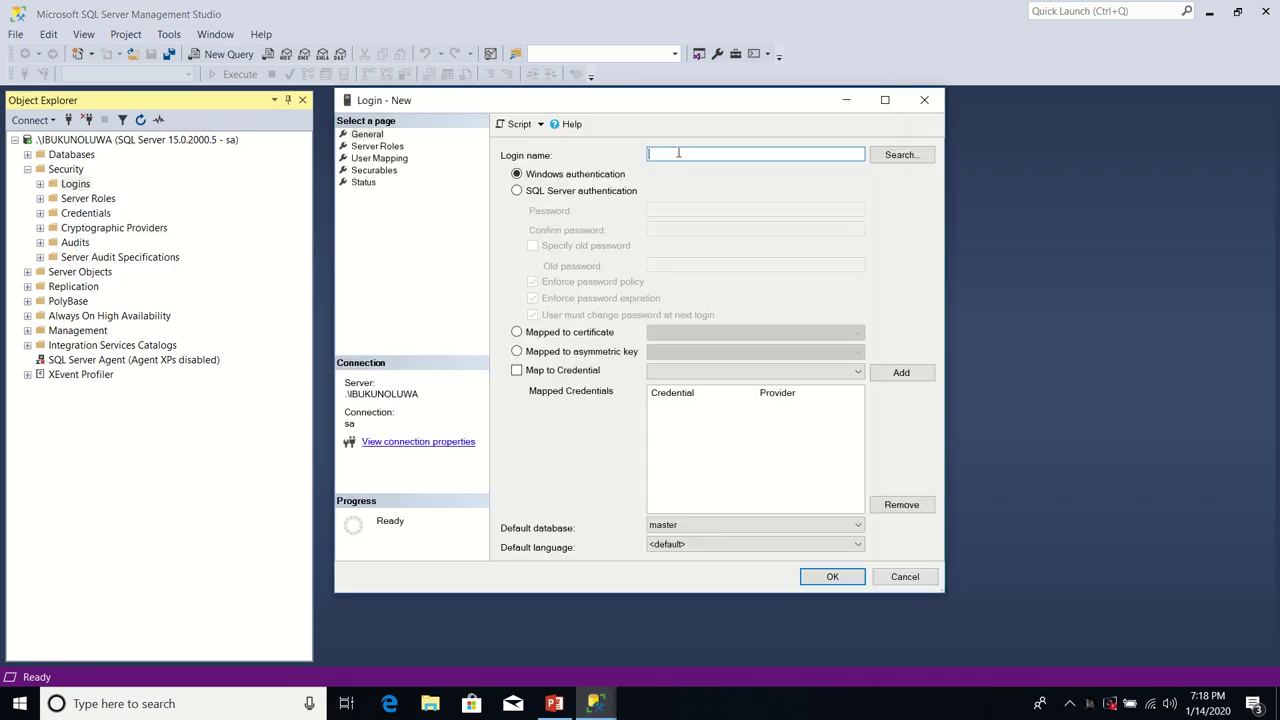
pyautogui.write('AppUser3')
# Step: Use SQL Server authentication, enter and confirm the password, and disable password policy enforcement
pyautogui.click(517, 191)
pyautogui.click(674, 210)
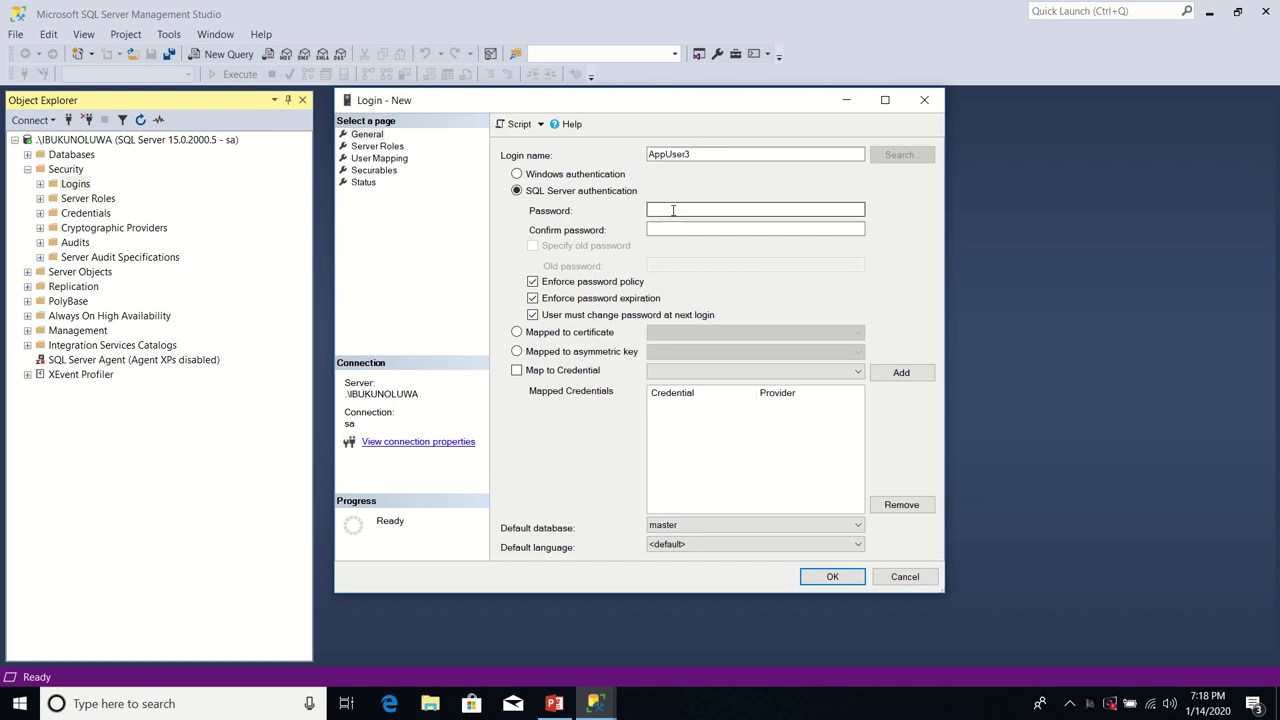
pyautogui.write('Pa')
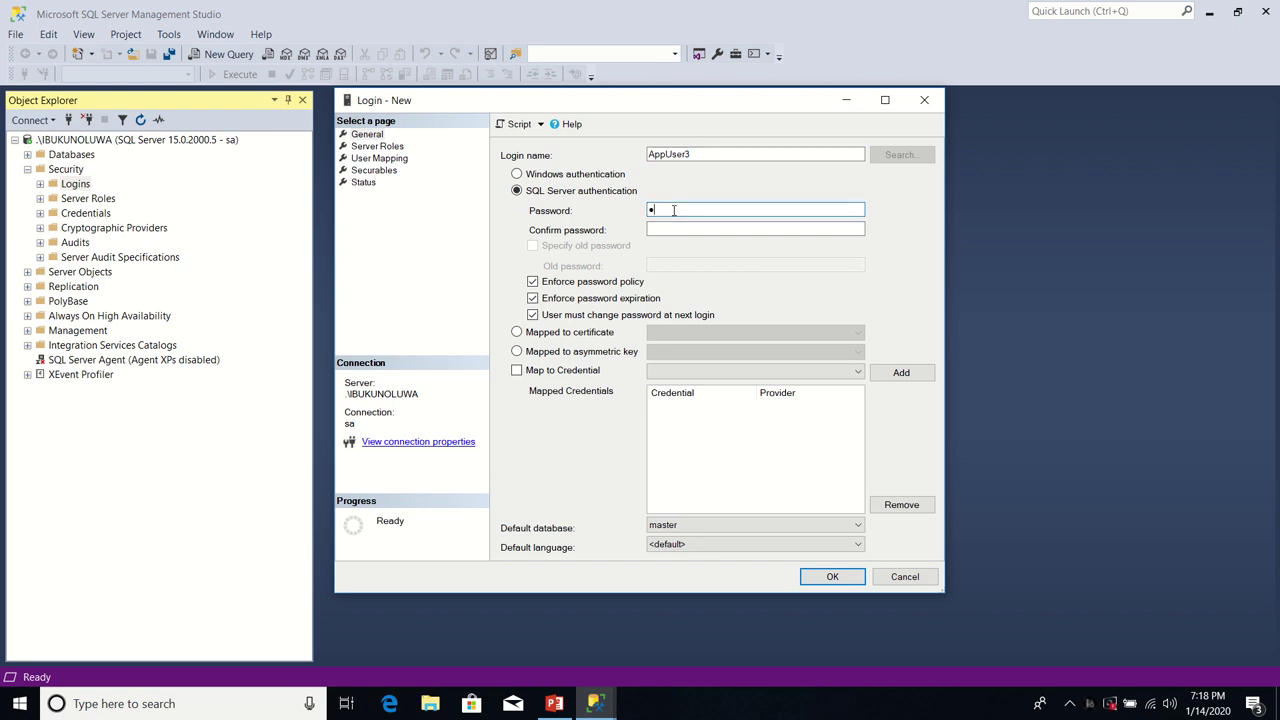
pyautogui.press('BackSpace')
pyautogui.press('BackSpace')
pyautogui.press('BackSpace')
pyautogui.click(683, 229)
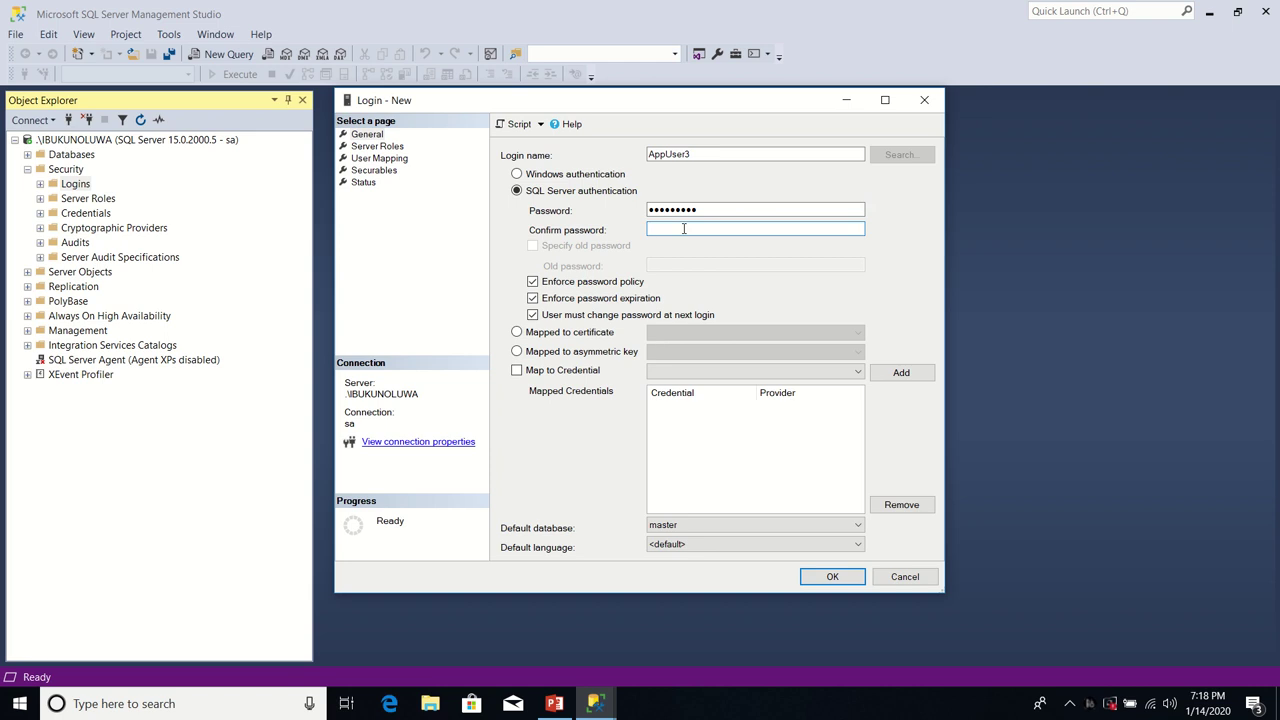
pyautogui.click(533, 282)
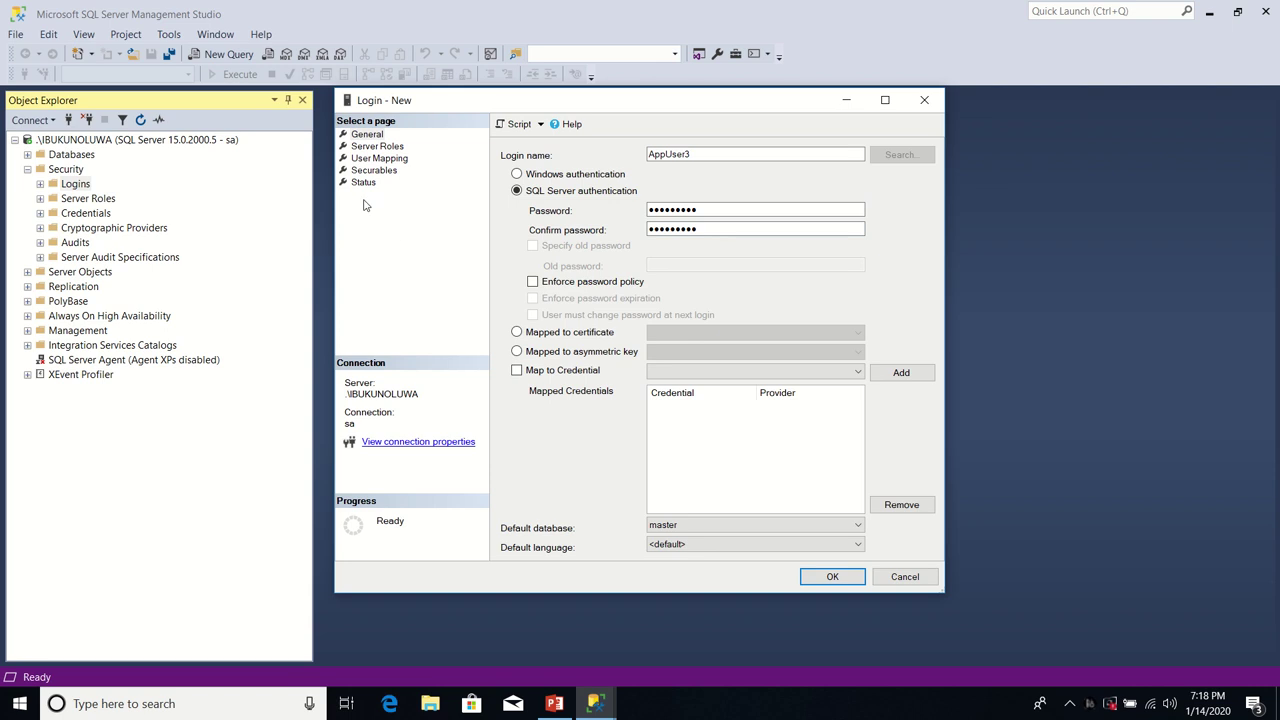
pyautogui.click(400, 161)
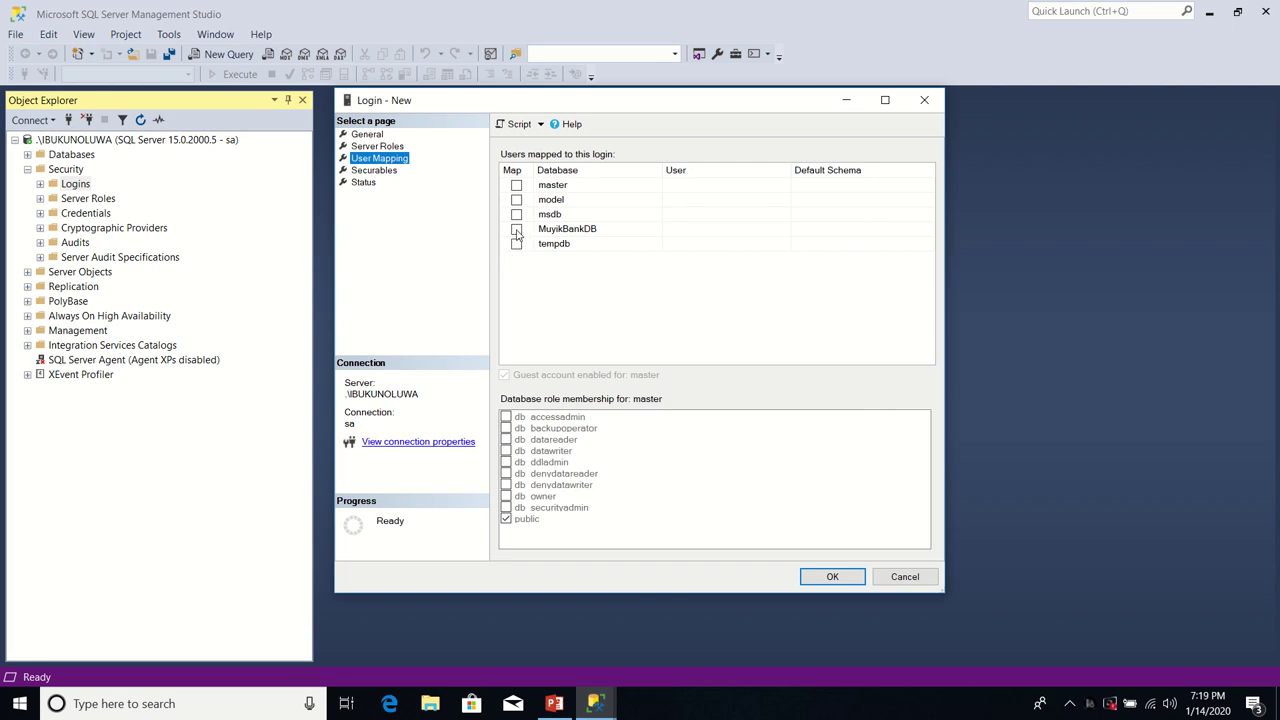
# Step: Map the login to MuyikBankDB with default schema dbo and db_owner membership, and create it
pyautogui.click(516, 229)
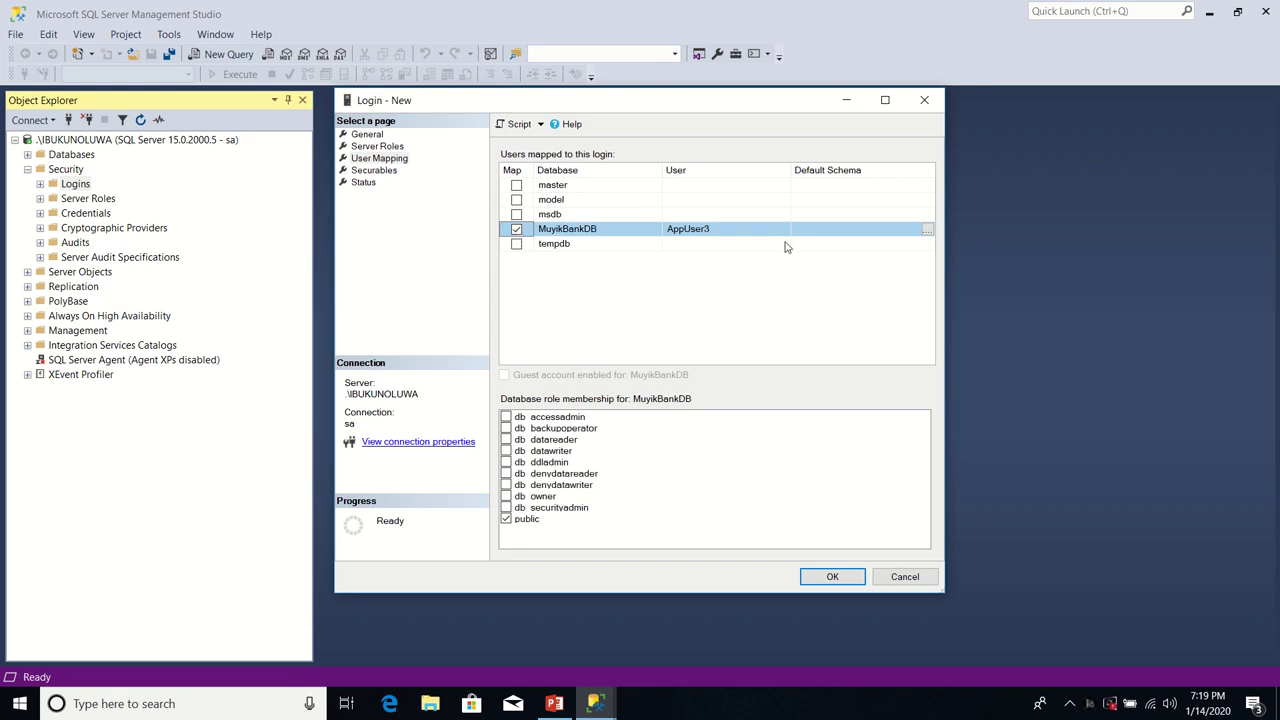
pyautogui.click(928, 230)
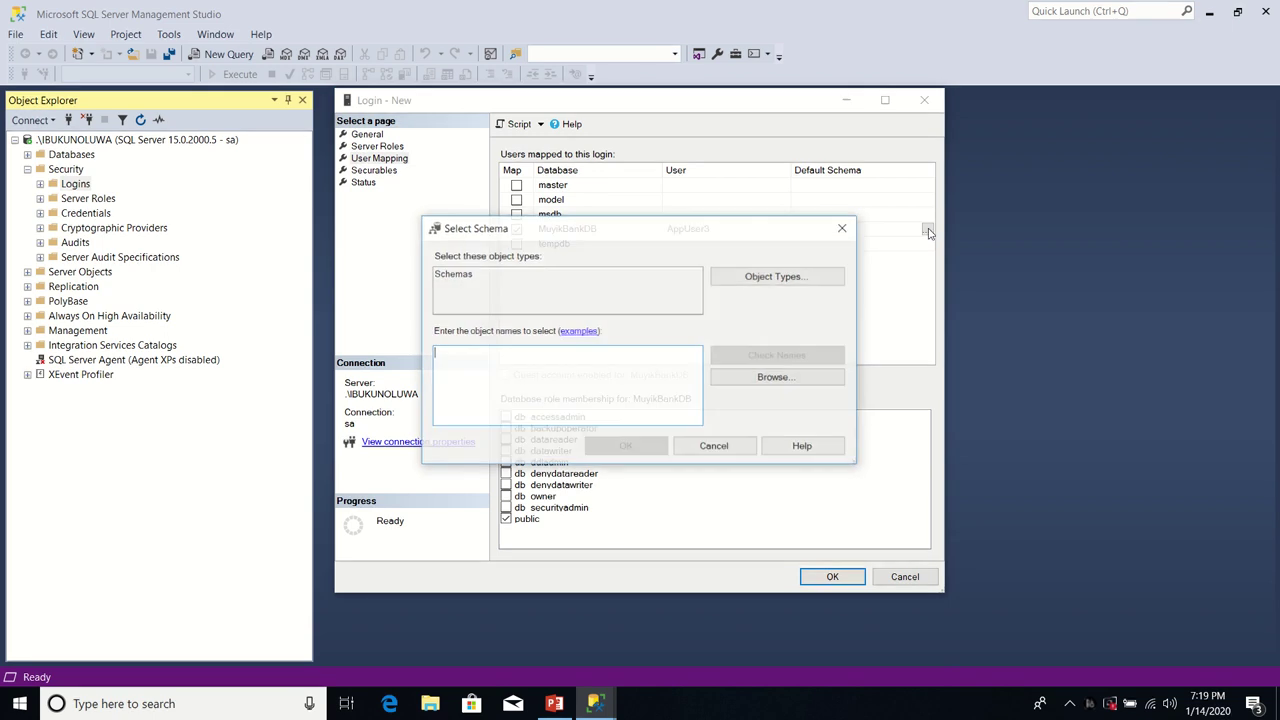
pyautogui.click(760, 380)
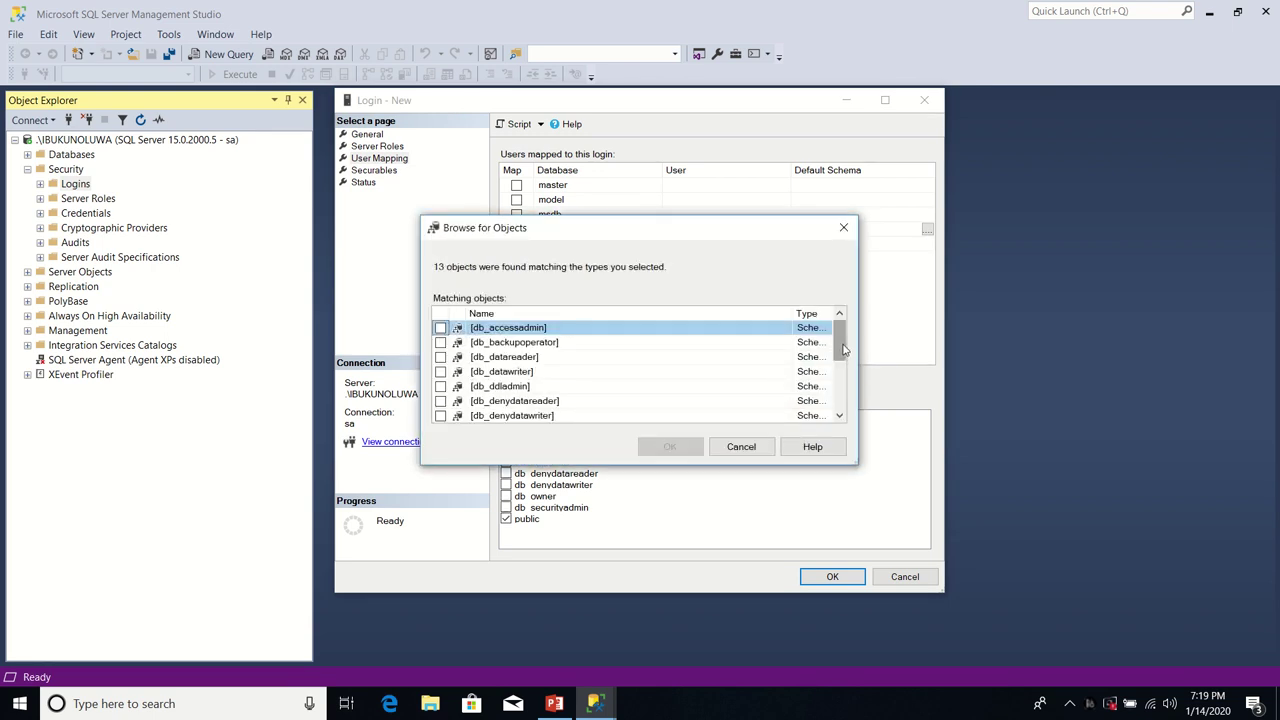
pyautogui.scroll(-2, 838, 345)
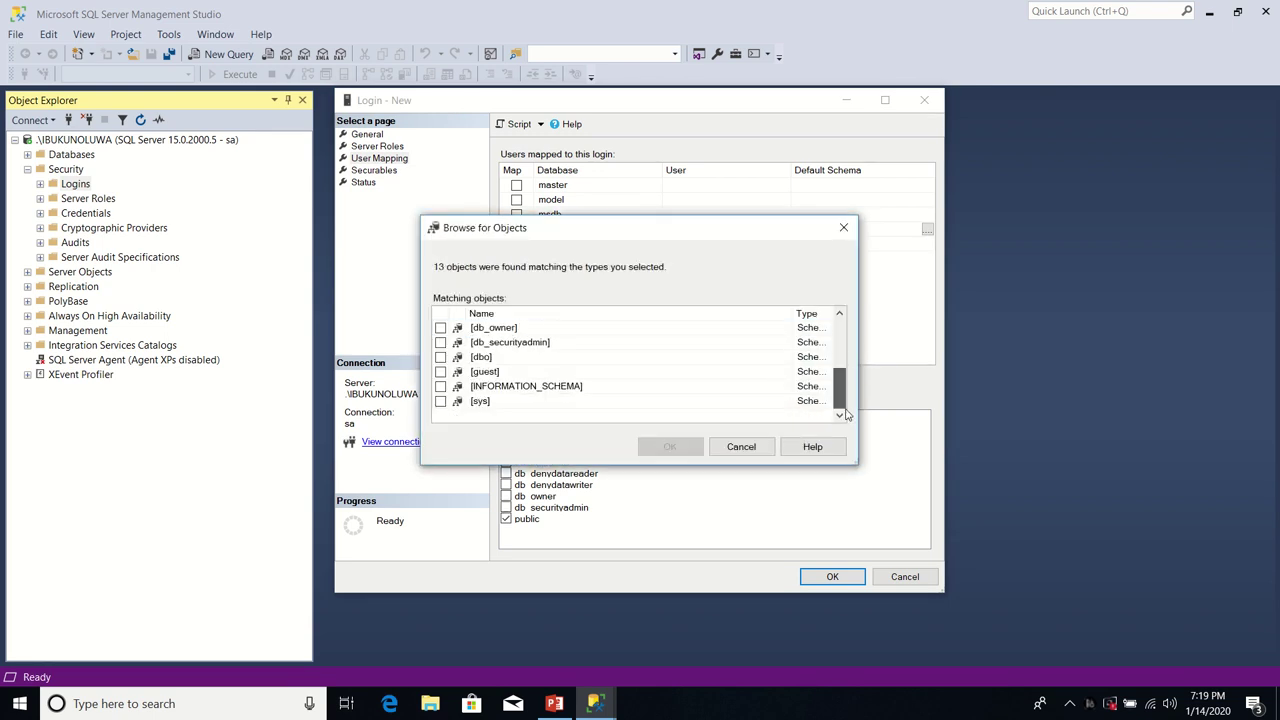
pyautogui.click(440, 357)
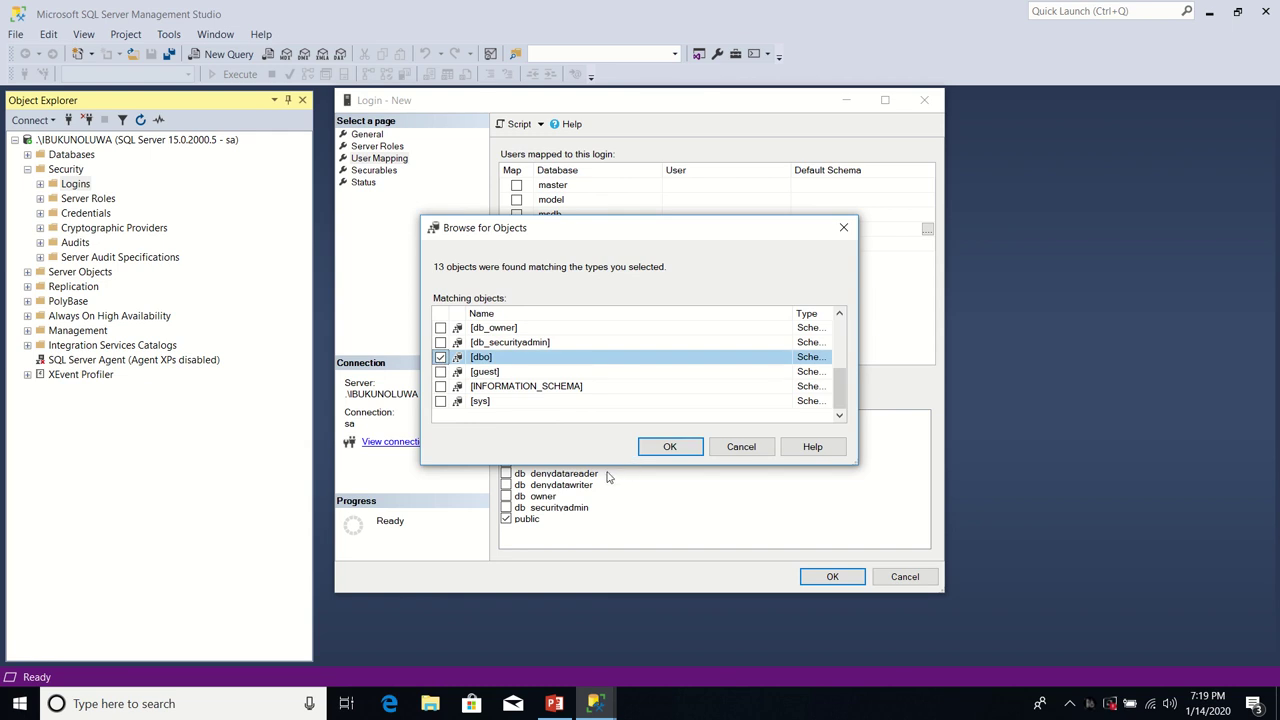
pyautogui.click(674, 451)
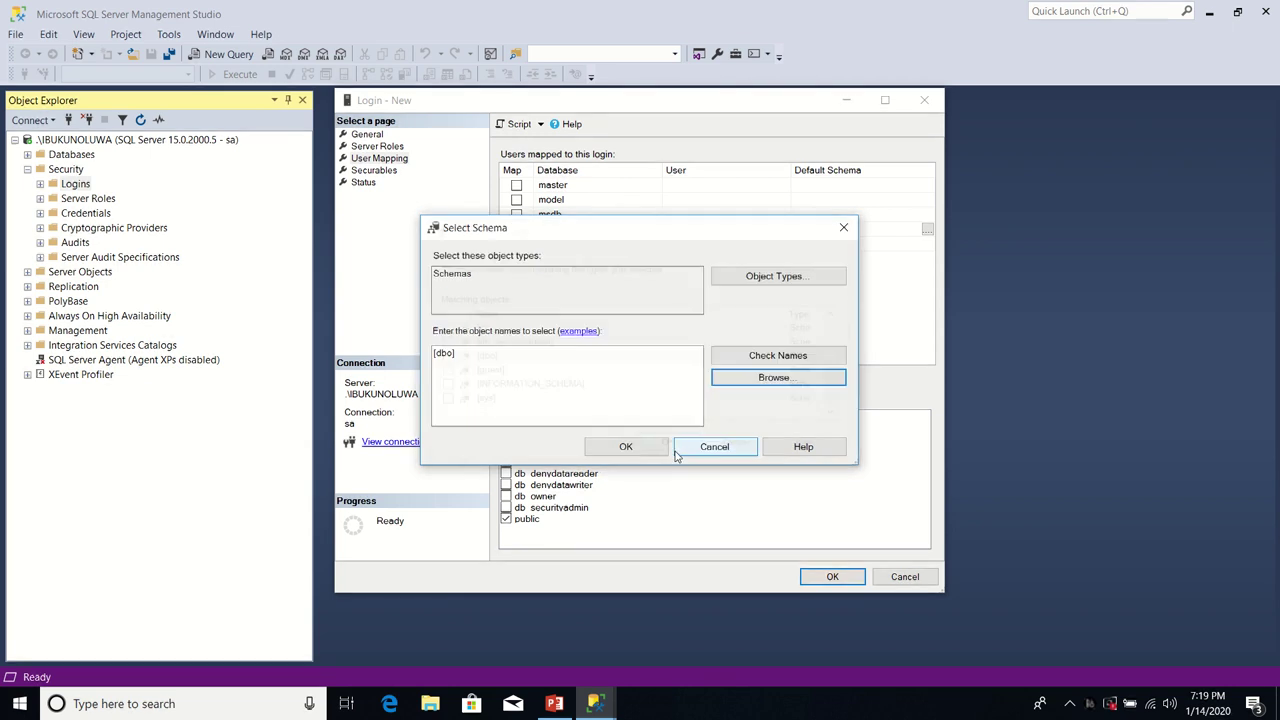
pyautogui.click(626, 449)
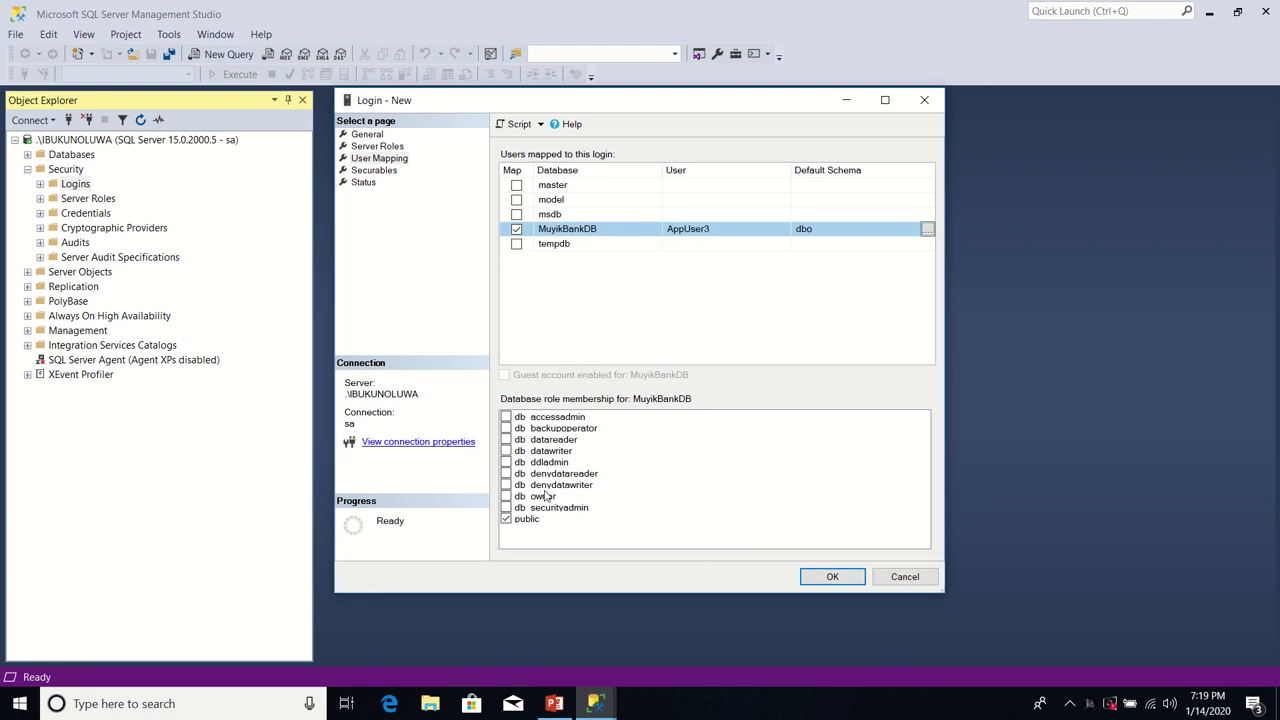
pyautogui.click(506, 497)
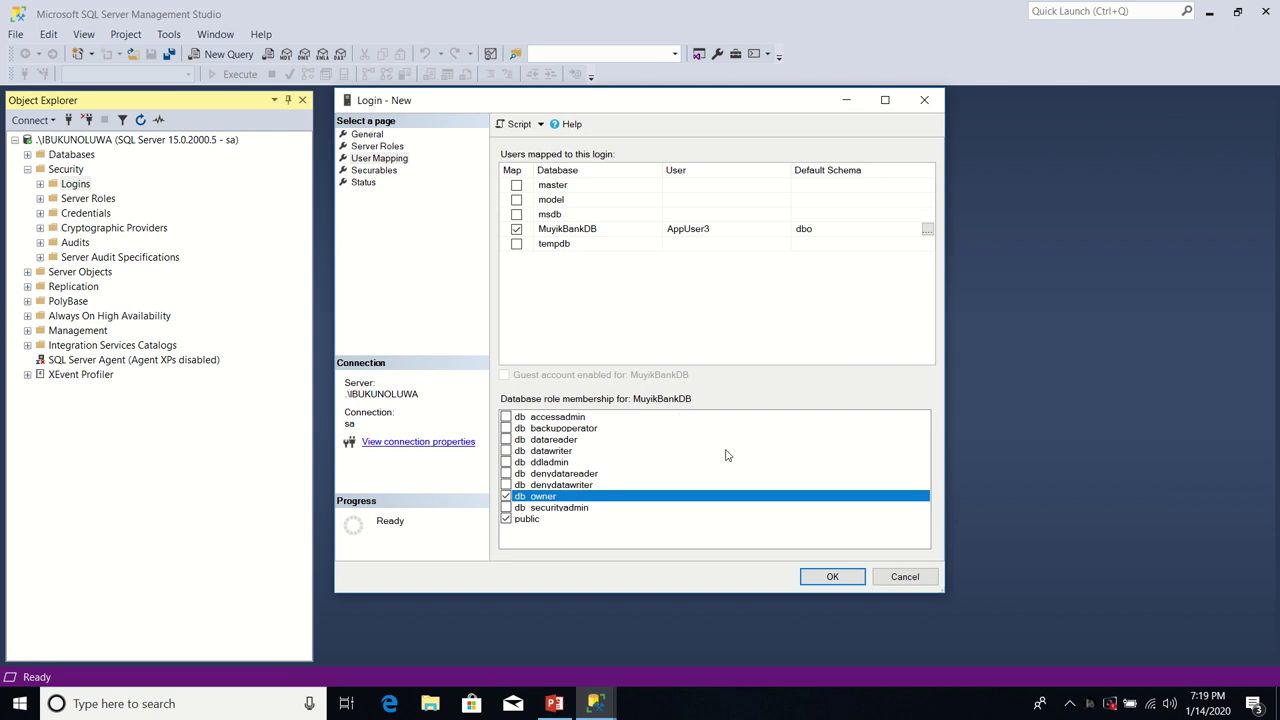
pyautogui.click(842, 584)
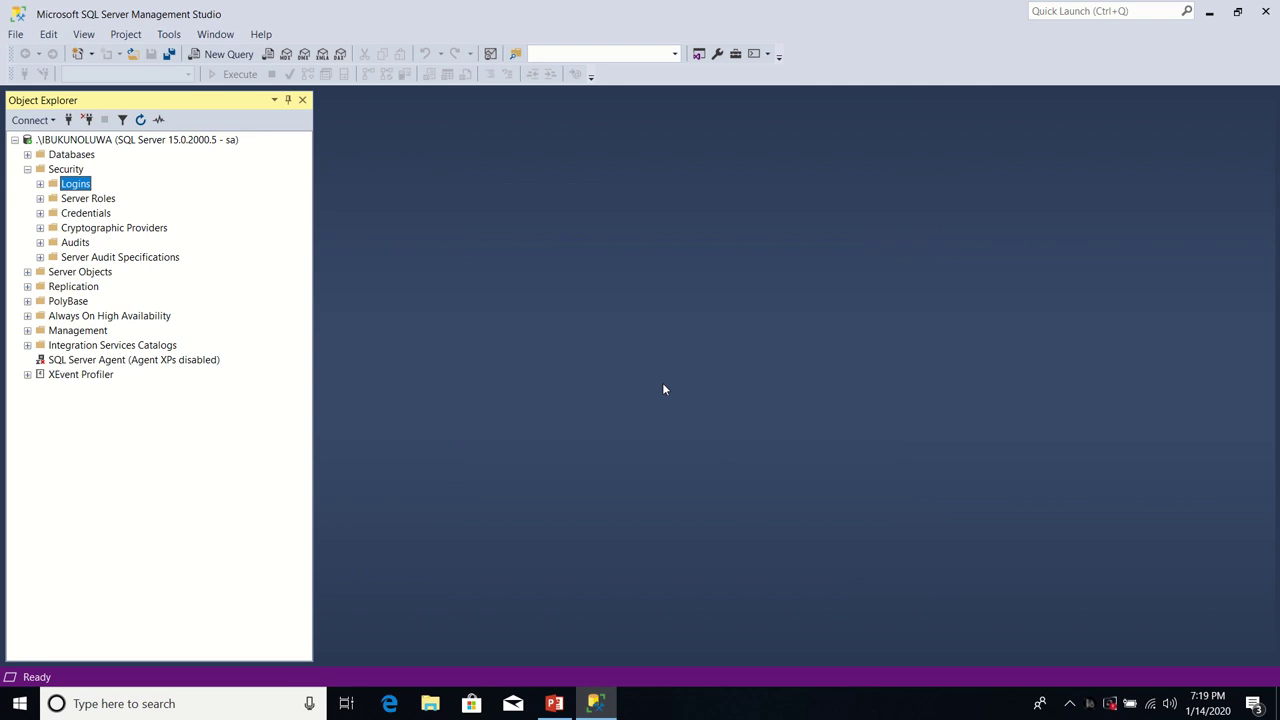
# Step: Close SQL Server Management Studio and launch ASP.NET Maker 2020
pyautogui.click(1265, 12)
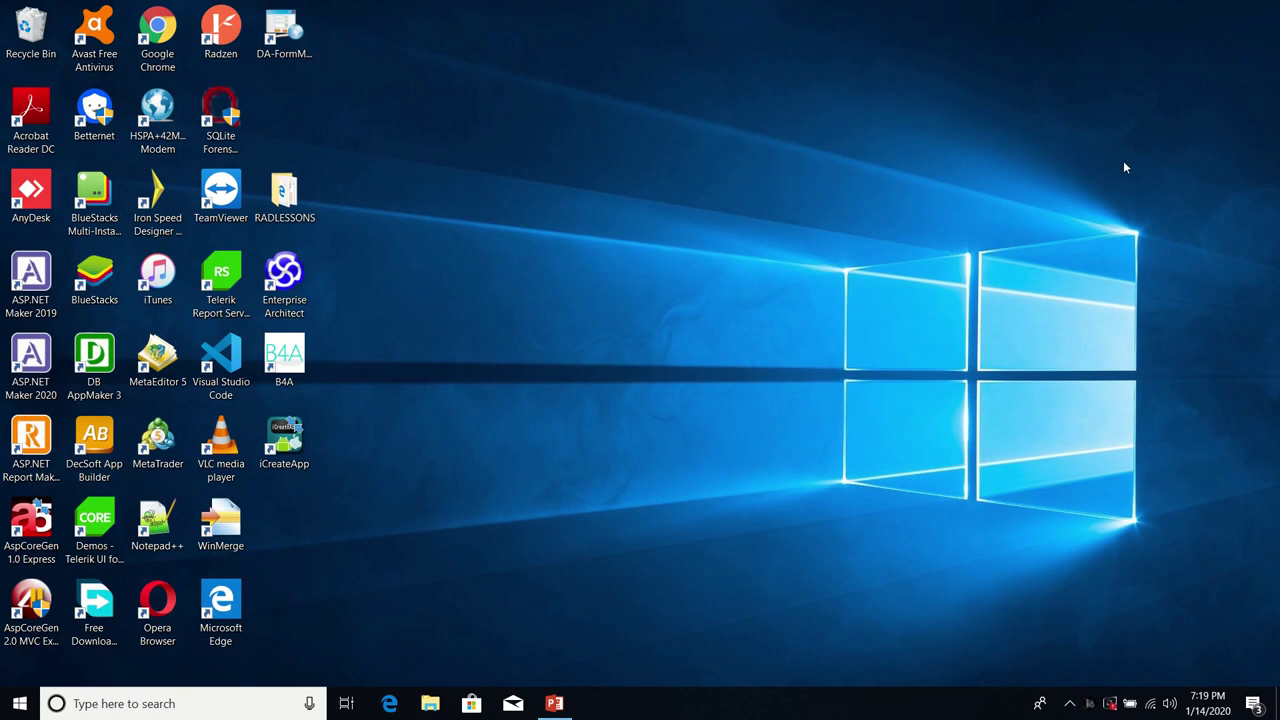
pyautogui.moveTo(576, 6)
pyautogui.click(46, 360)
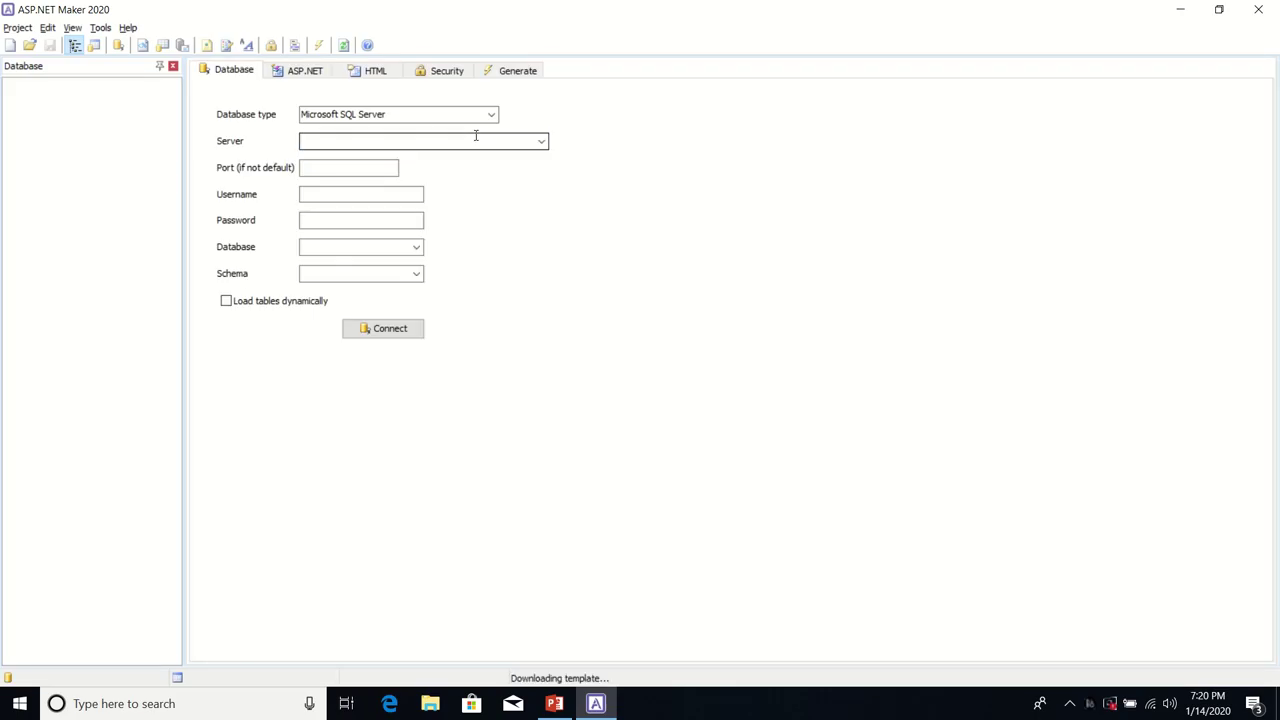
pyautogui.moveTo(500, 6)
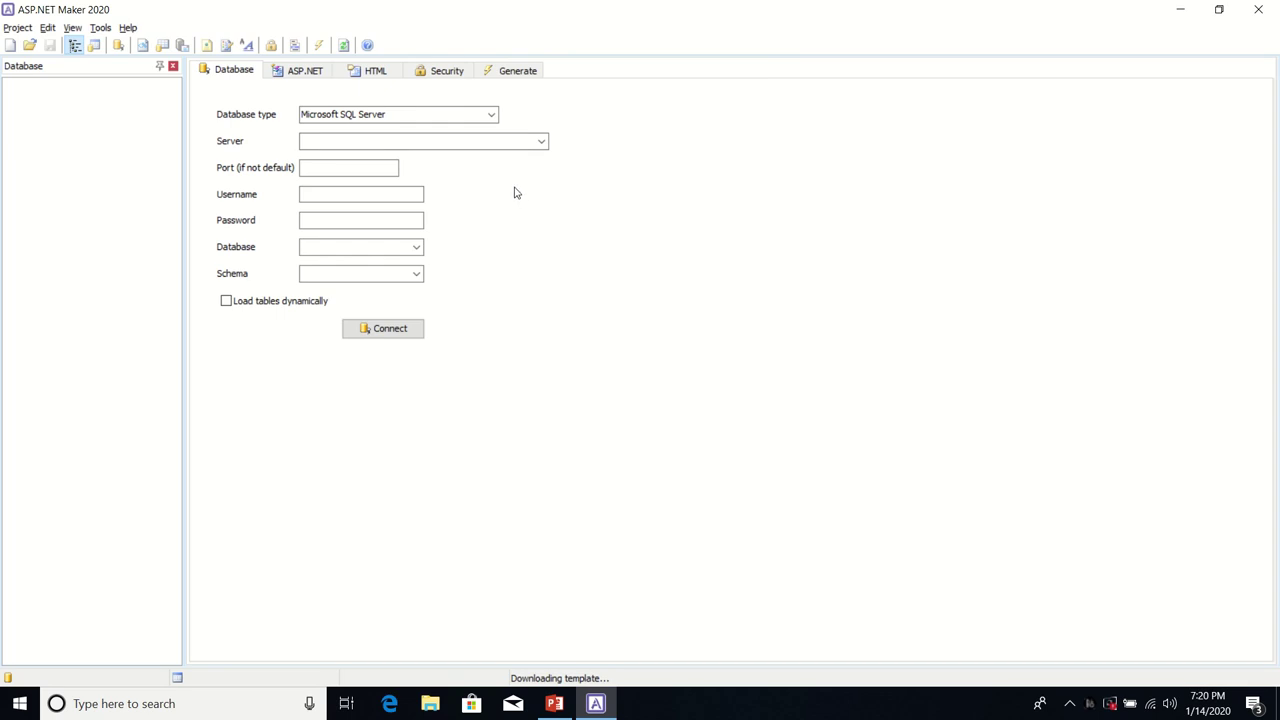
# Step: Keep Microsoft SQL Server and enter the local server instance, username AppUser3 and its password
pyautogui.click(491, 115)
pyautogui.click(466, 133)
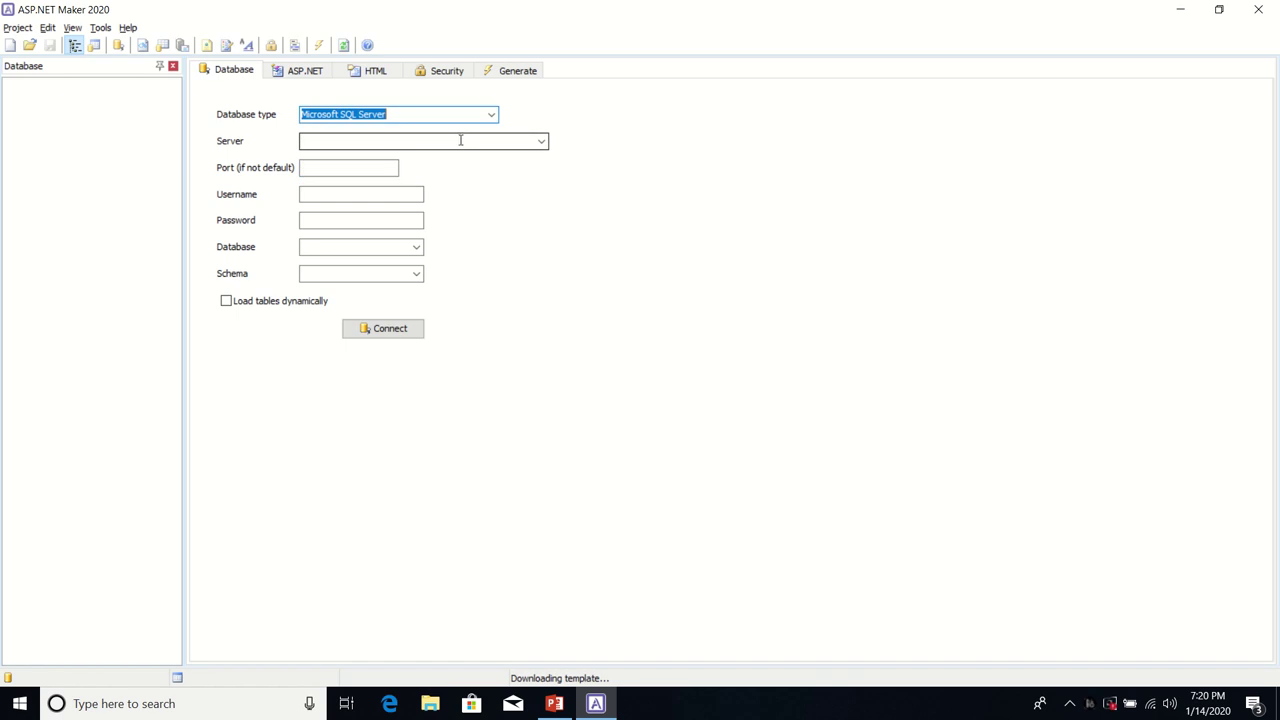
pyautogui.click(454, 140)
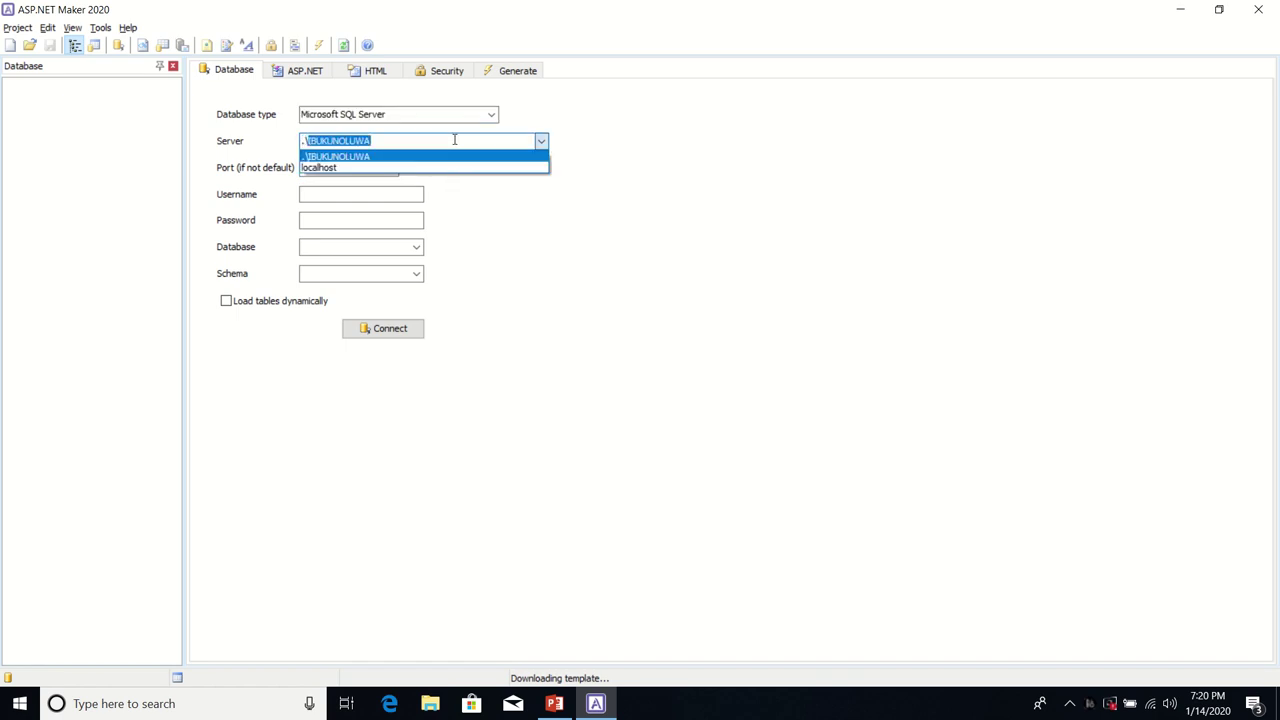
pyautogui.write('.\\IBUKUNOLUWA')
pyautogui.click(621, 175)
pyautogui.click(360, 194)
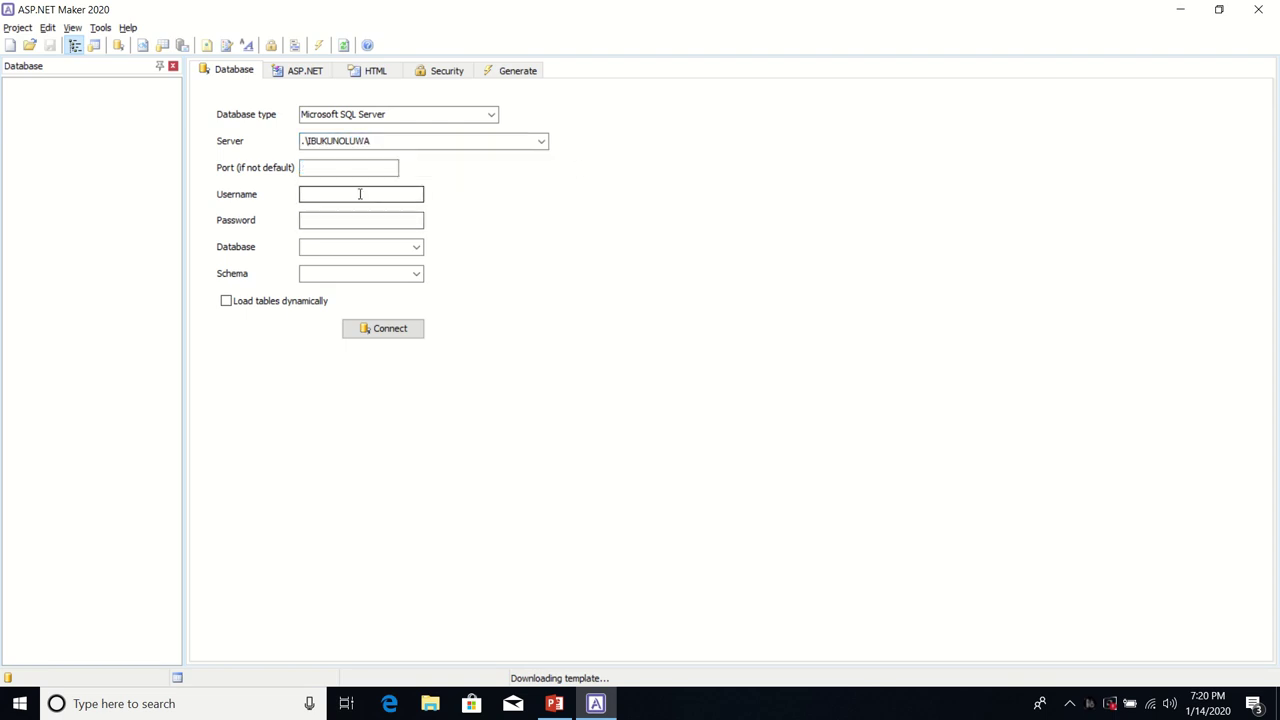
pyautogui.click(358, 192)
pyautogui.write('AppUse')
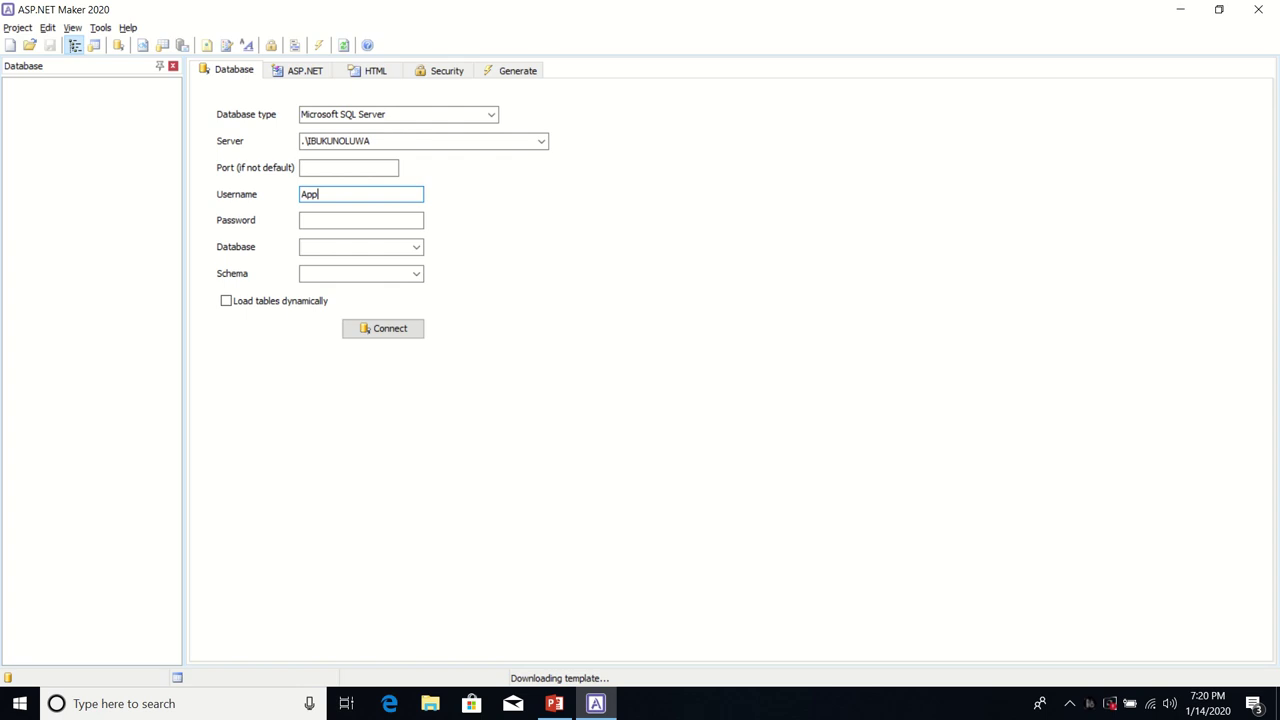
pyautogui.write('3')
pyautogui.click(351, 222)
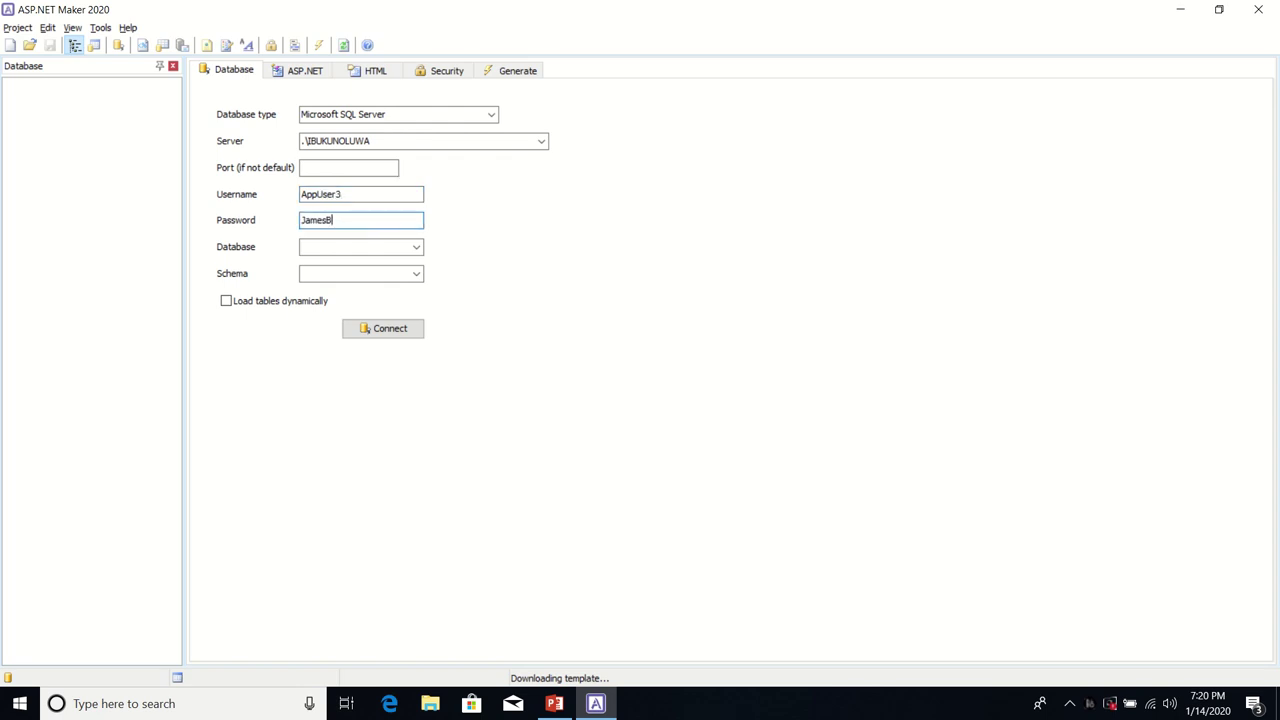
# Step: Choose database MuyikBankDB and schema dbo, enable Load tables dynamically, and connect
pyautogui.click(416, 247)
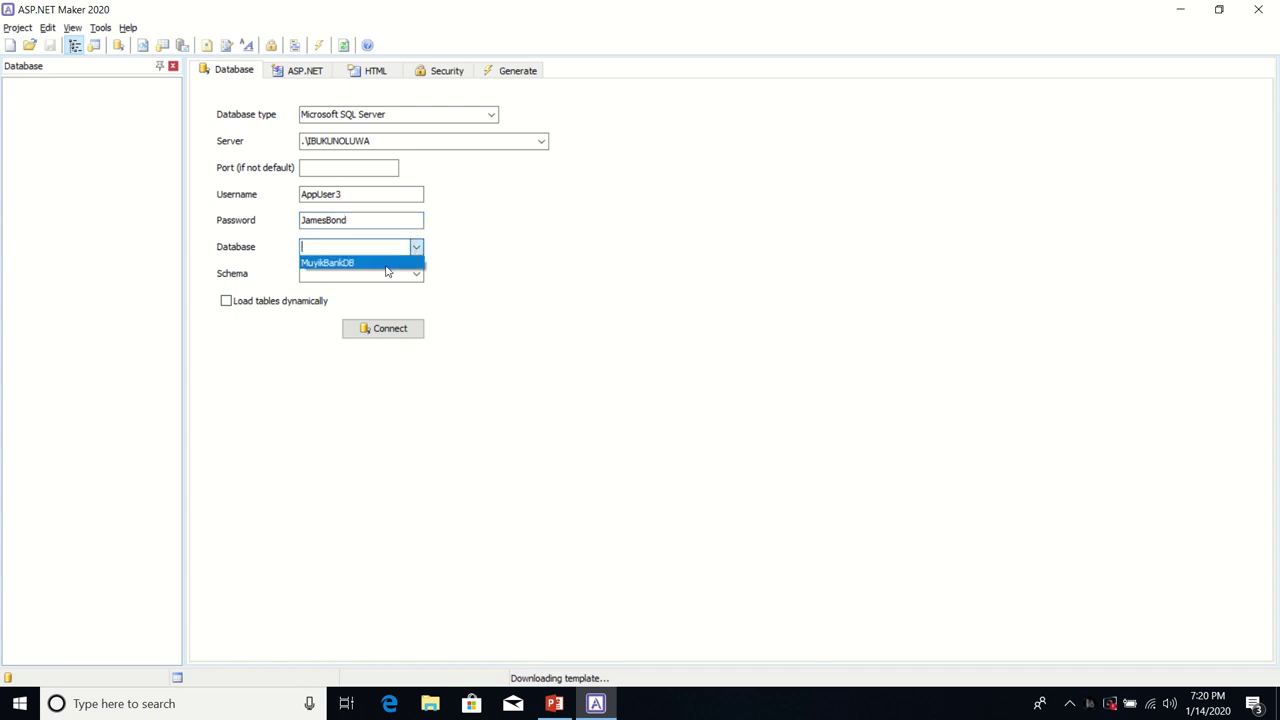
pyautogui.click(384, 264)
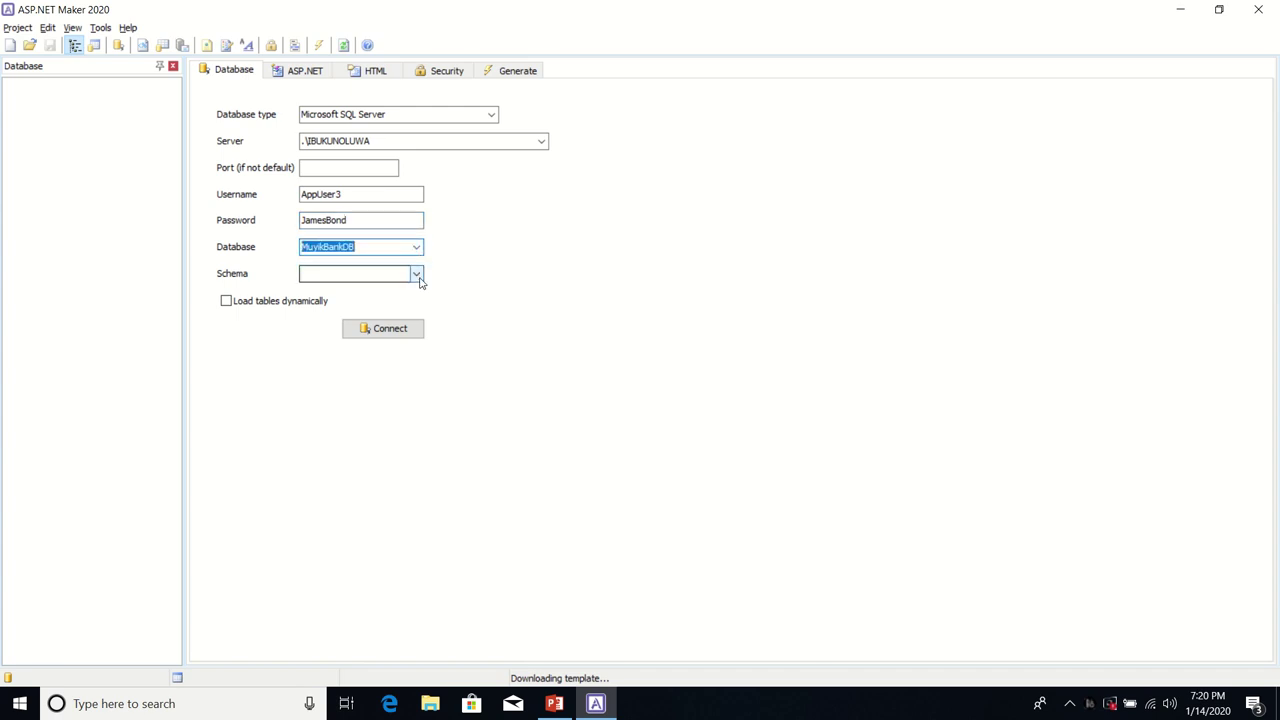
pyautogui.click(417, 275)
pyautogui.click(362, 290)
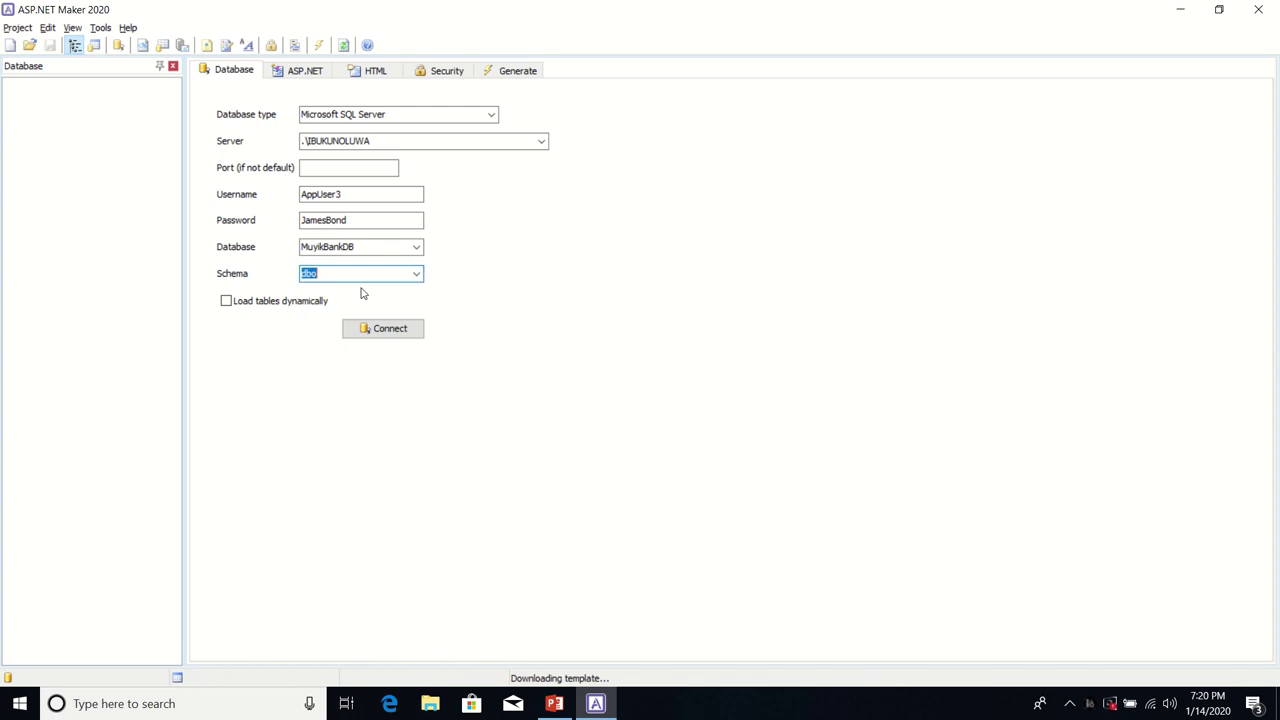
pyautogui.click(227, 304)
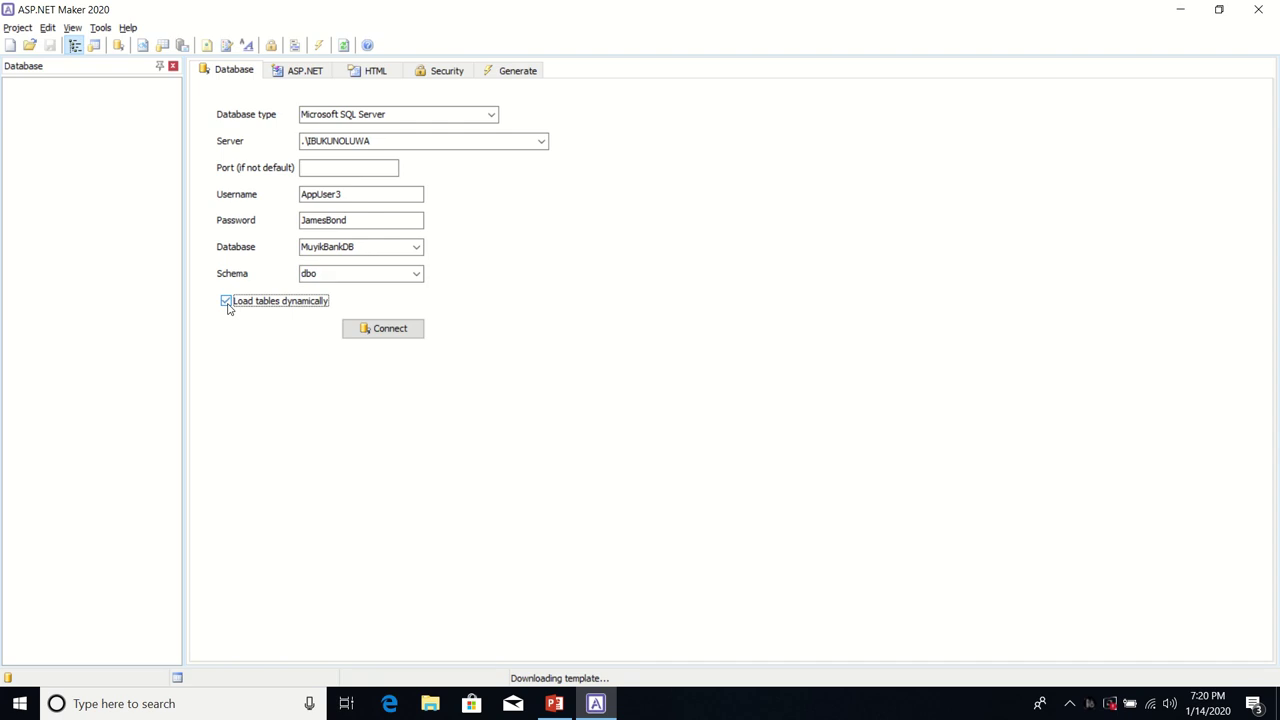
pyautogui.click(377, 332)
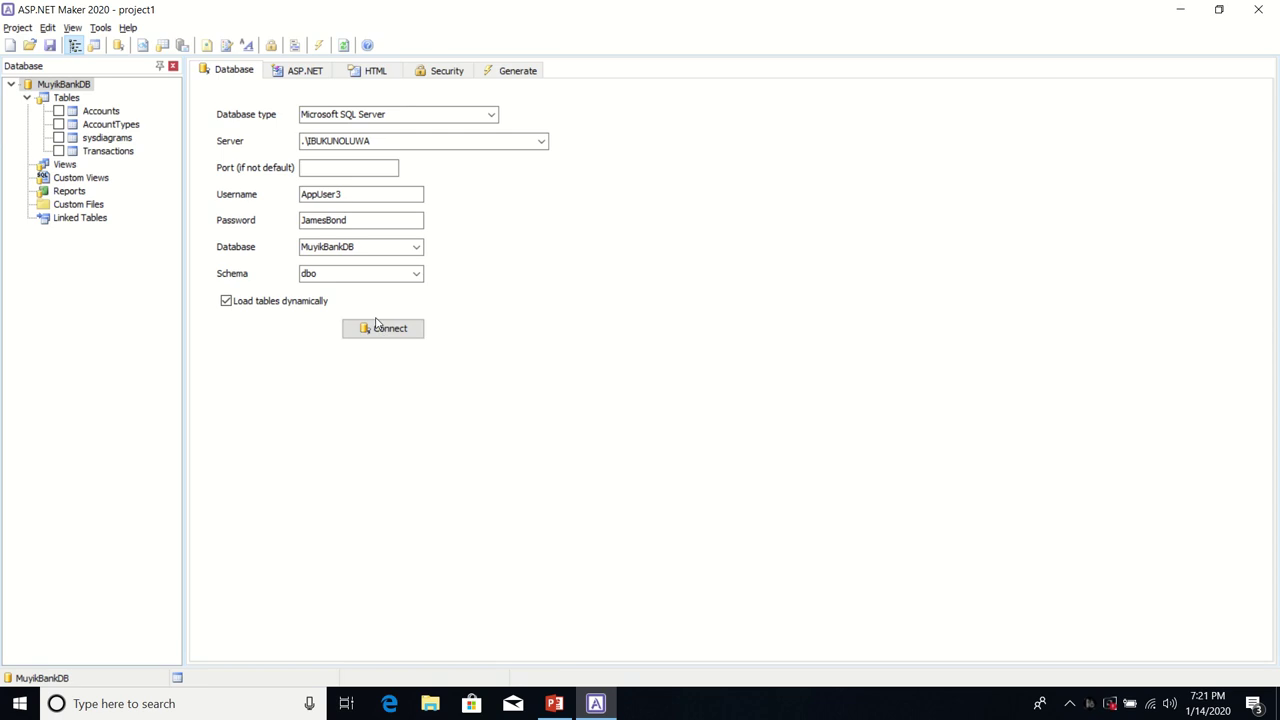
# Step: Include the AccountTypes table in the project
pyautogui.moveTo(323, 7)
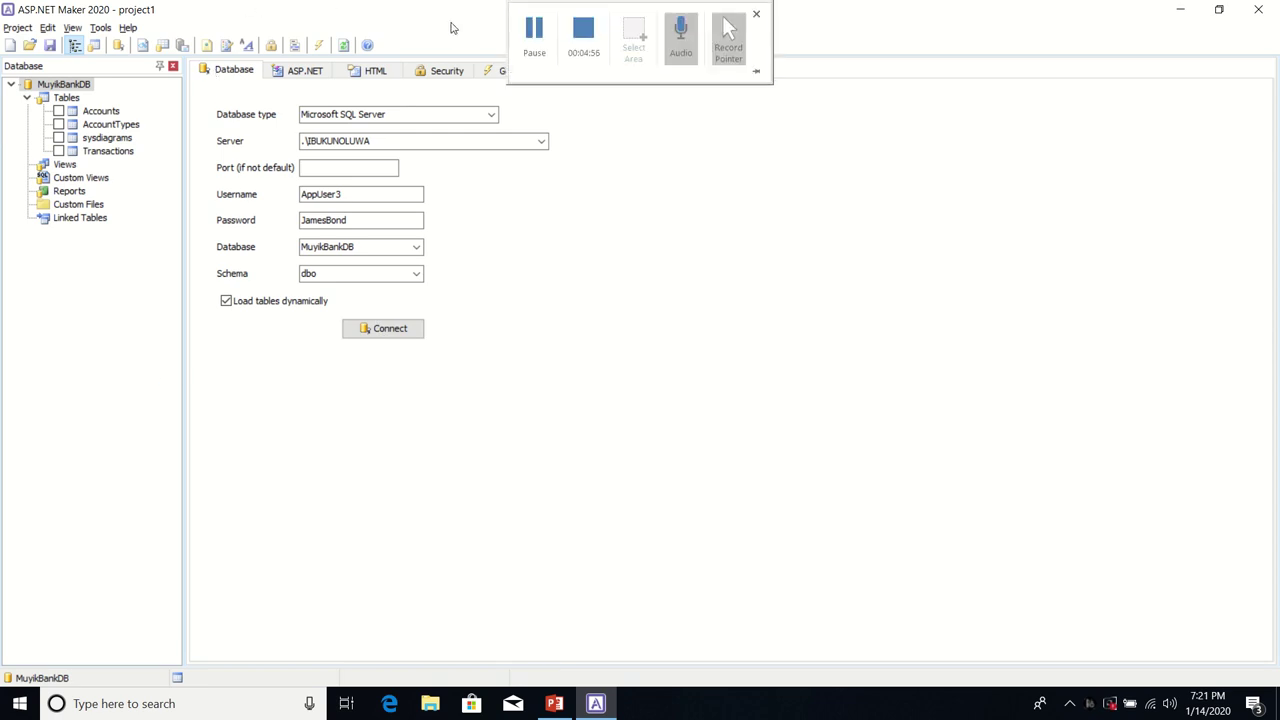
pyautogui.moveTo(533, 20)
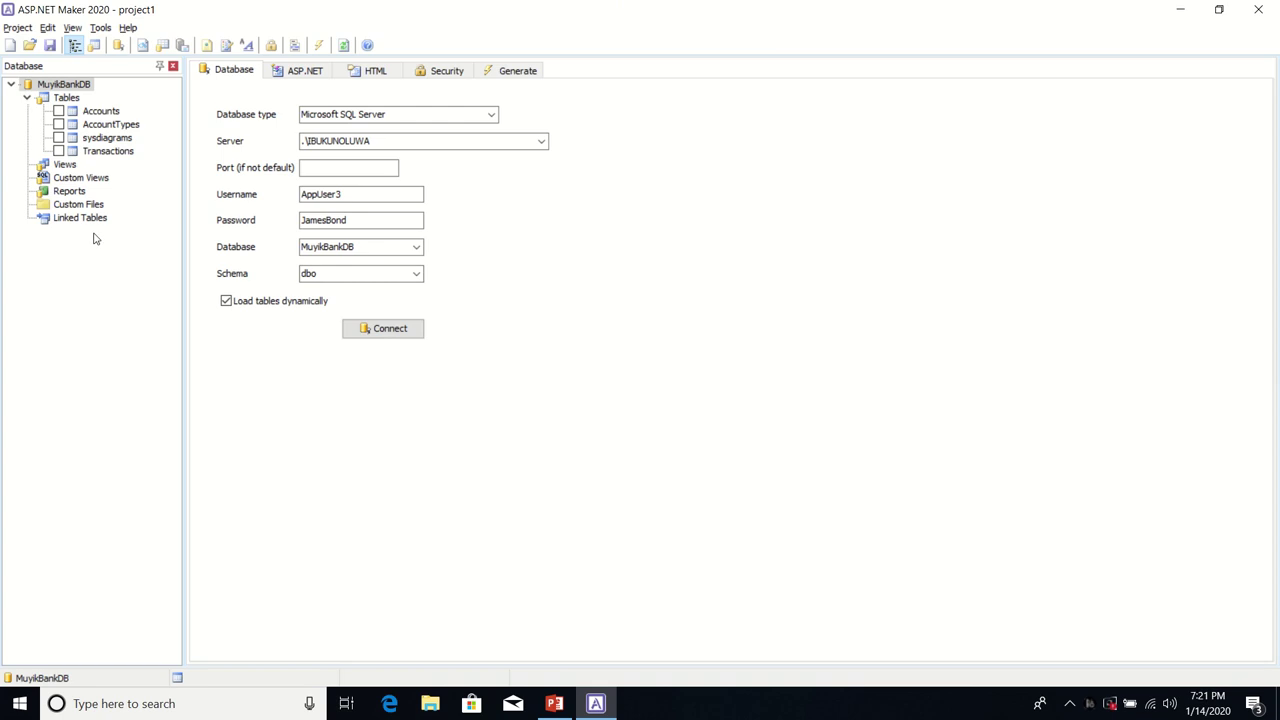
pyautogui.click(58, 126)
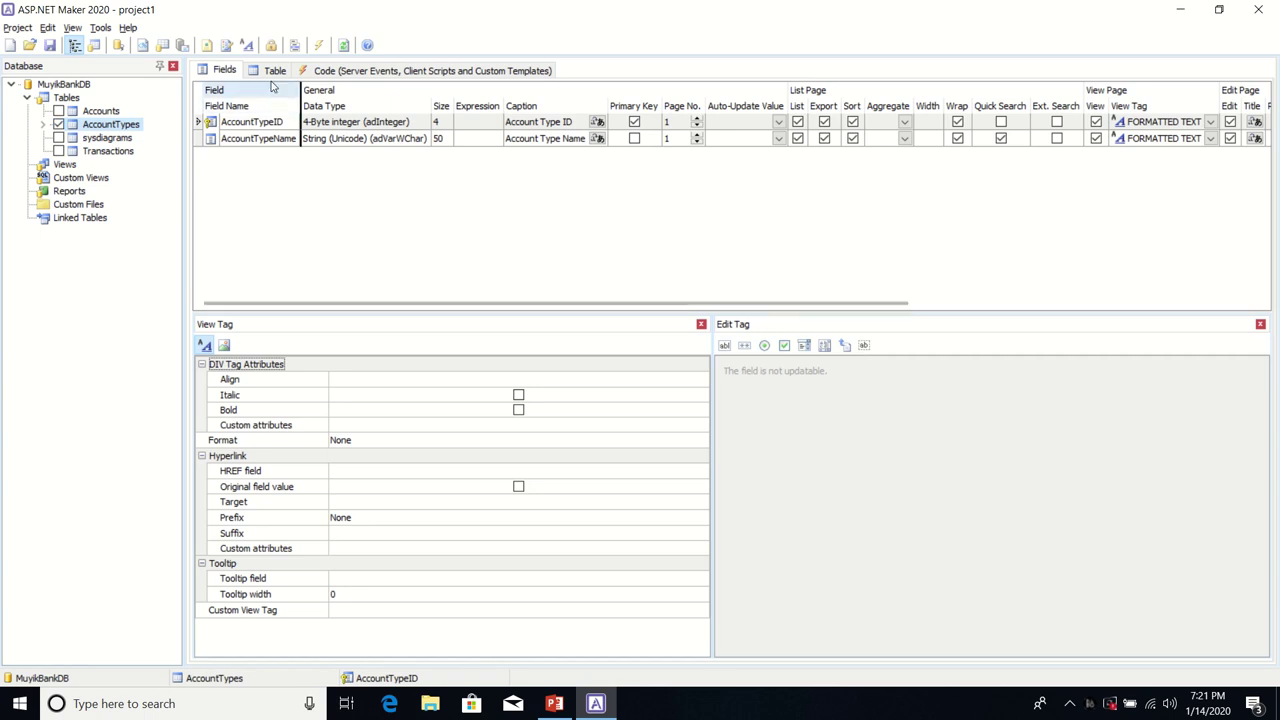
# Step: Enable Inline Add, Inline Edit, Grid Add and Grid Edit for AccountTypes, then include Accounts
pyautogui.click(275, 71)
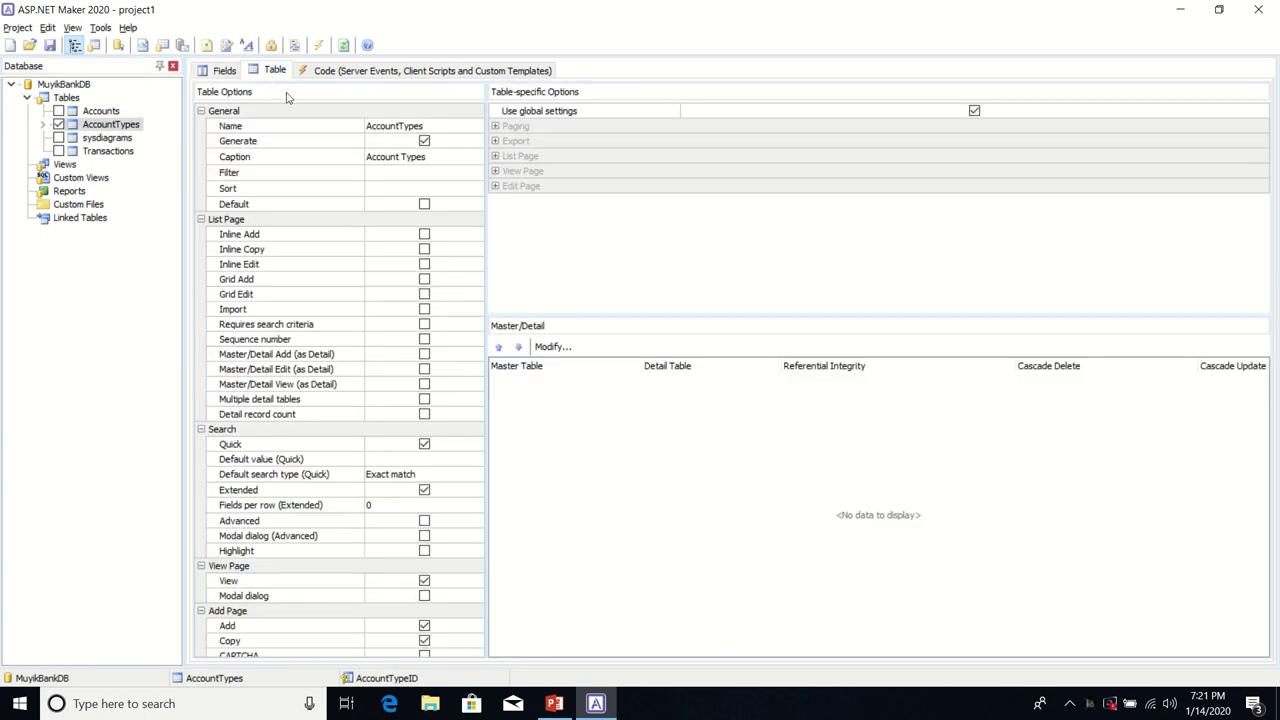
pyautogui.click(424, 234)
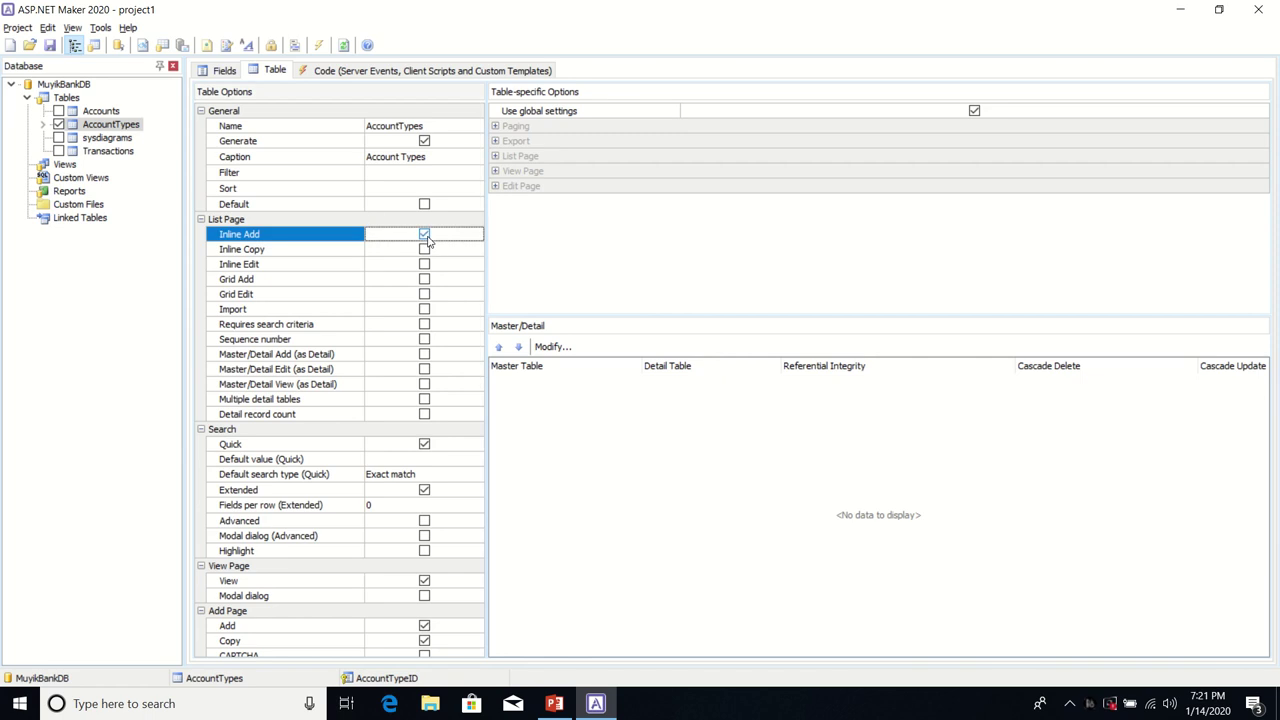
pyautogui.click(424, 264)
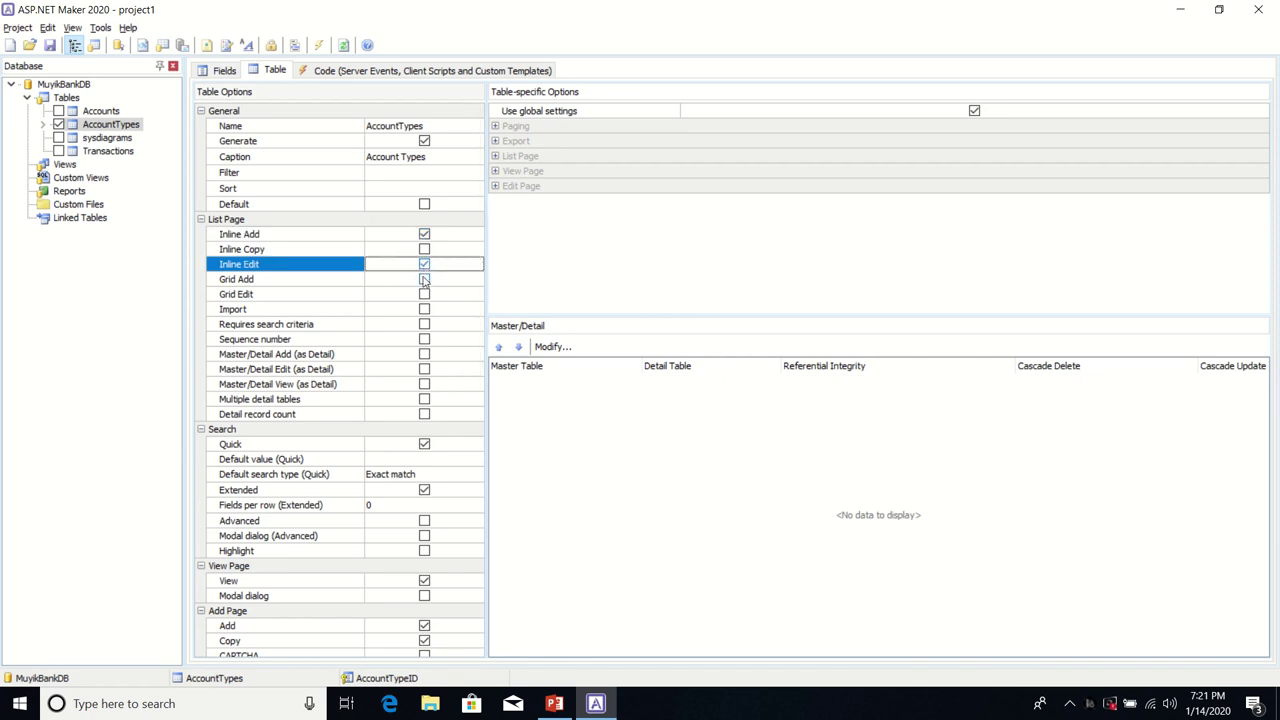
pyautogui.click(424, 279)
pyautogui.click(424, 294)
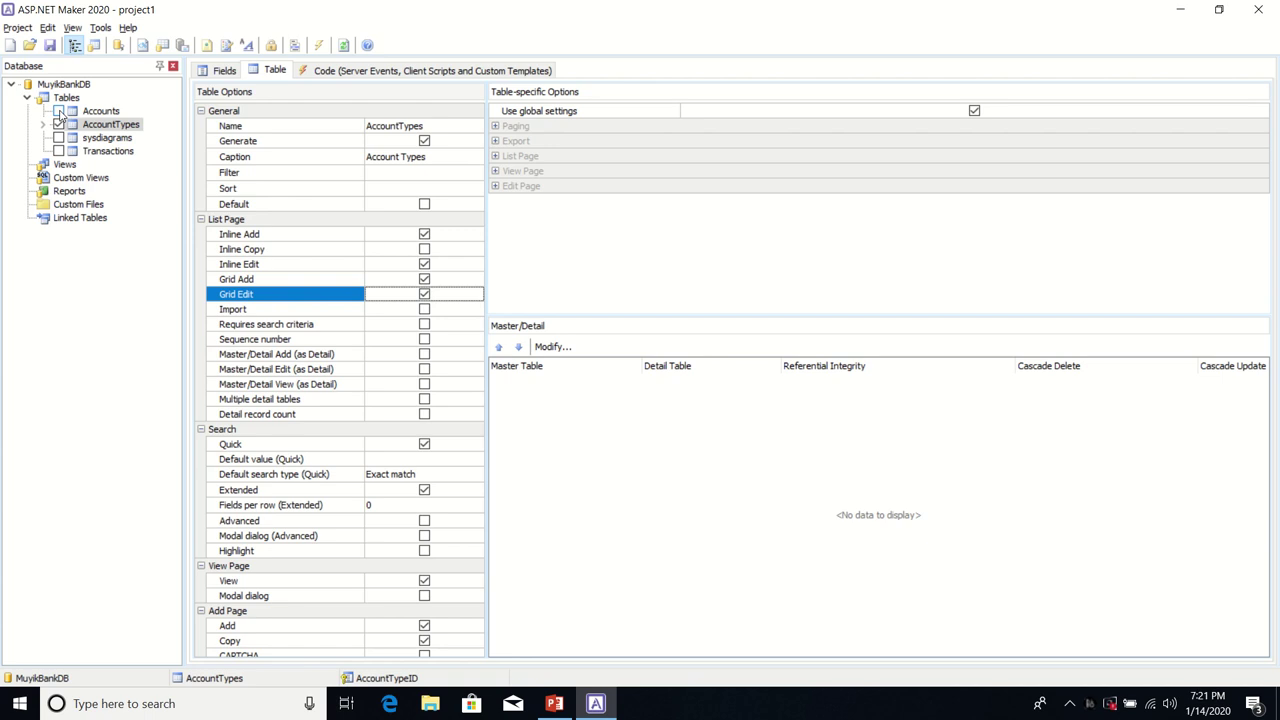
pyautogui.click(60, 112)
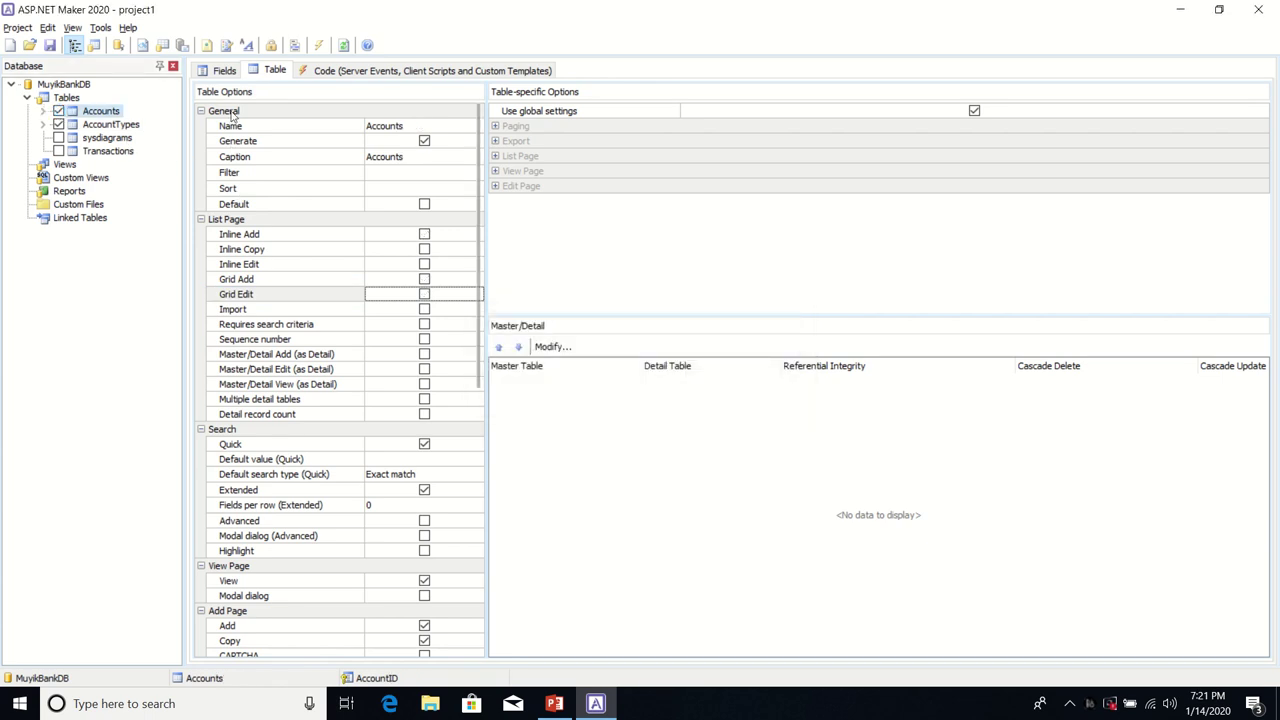
# Step: Turn on Inline Add, Inline Edit, Grid Add and Grid Edit for Accounts, keeping the existing template
pyautogui.click(224, 72)
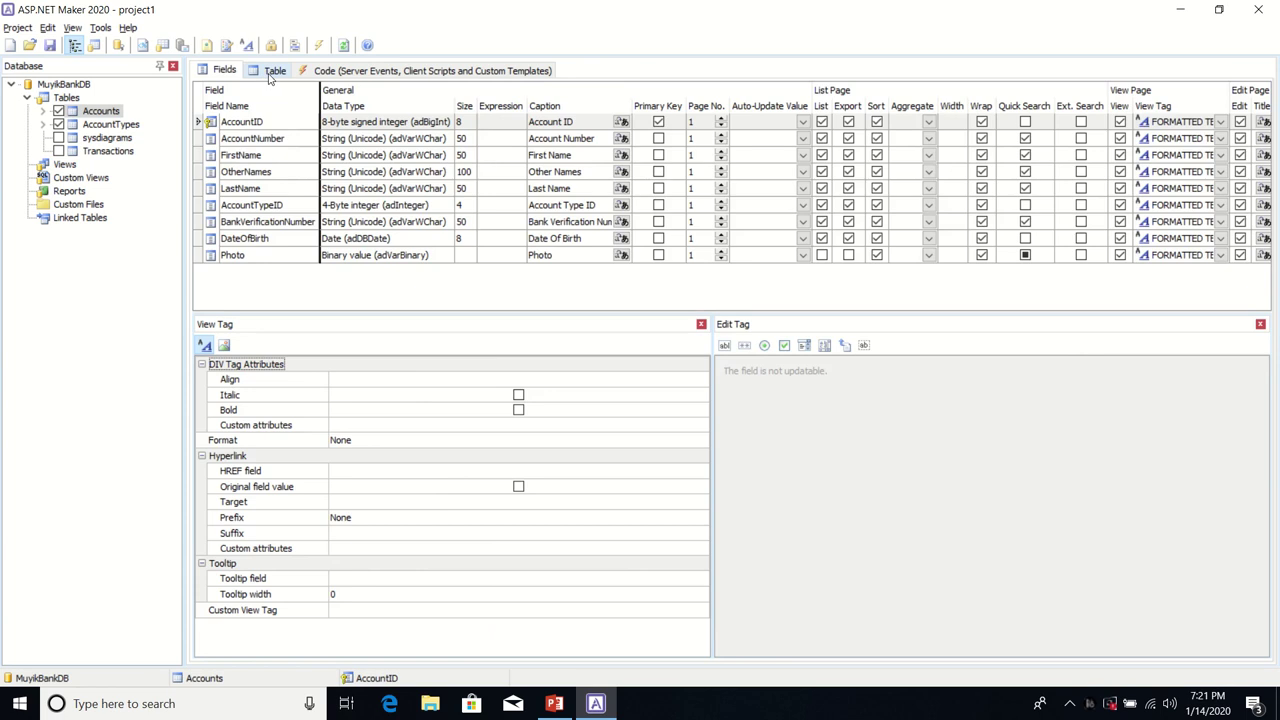
pyautogui.click(273, 72)
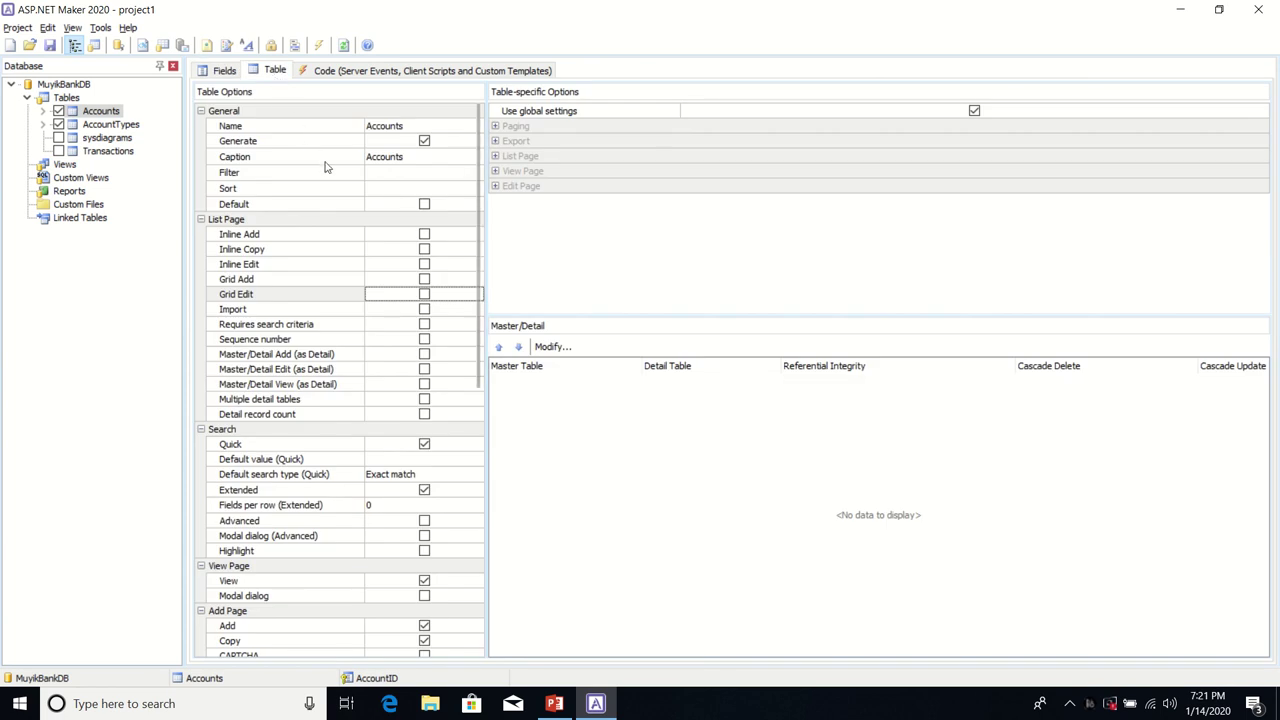
pyautogui.click(424, 234)
pyautogui.click(424, 264)
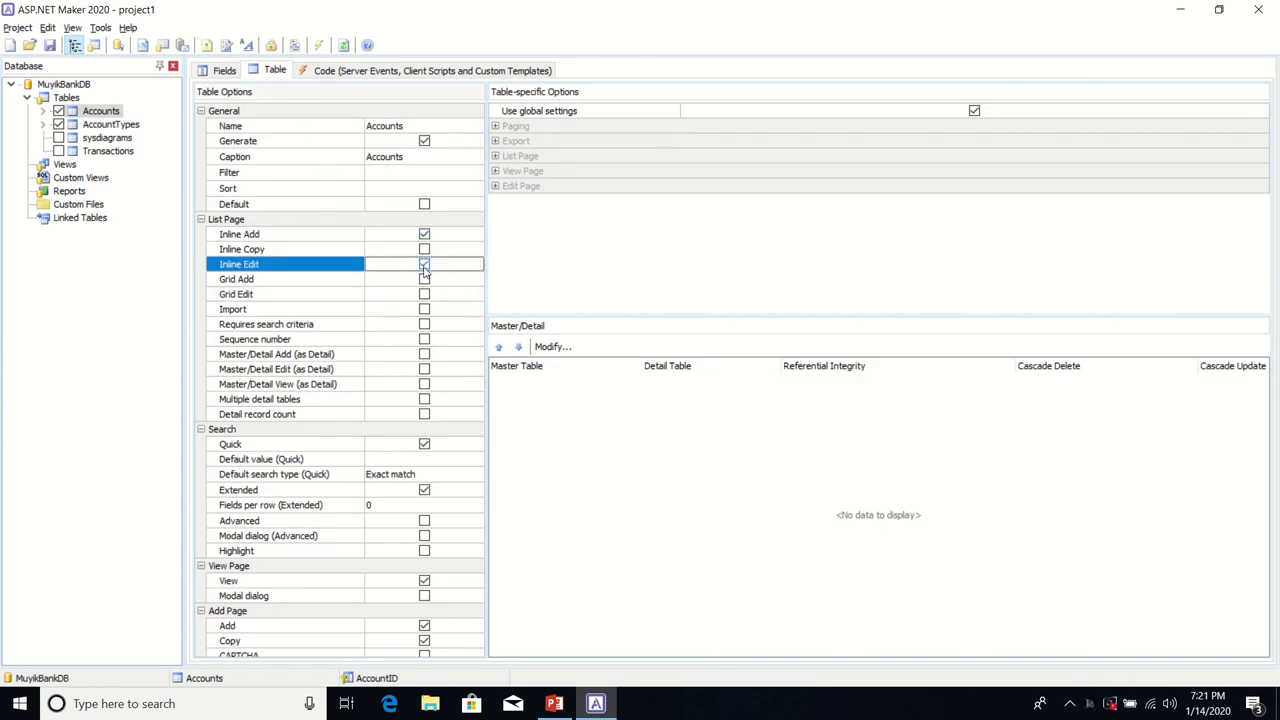
pyautogui.click(424, 279)
pyautogui.click(424, 294)
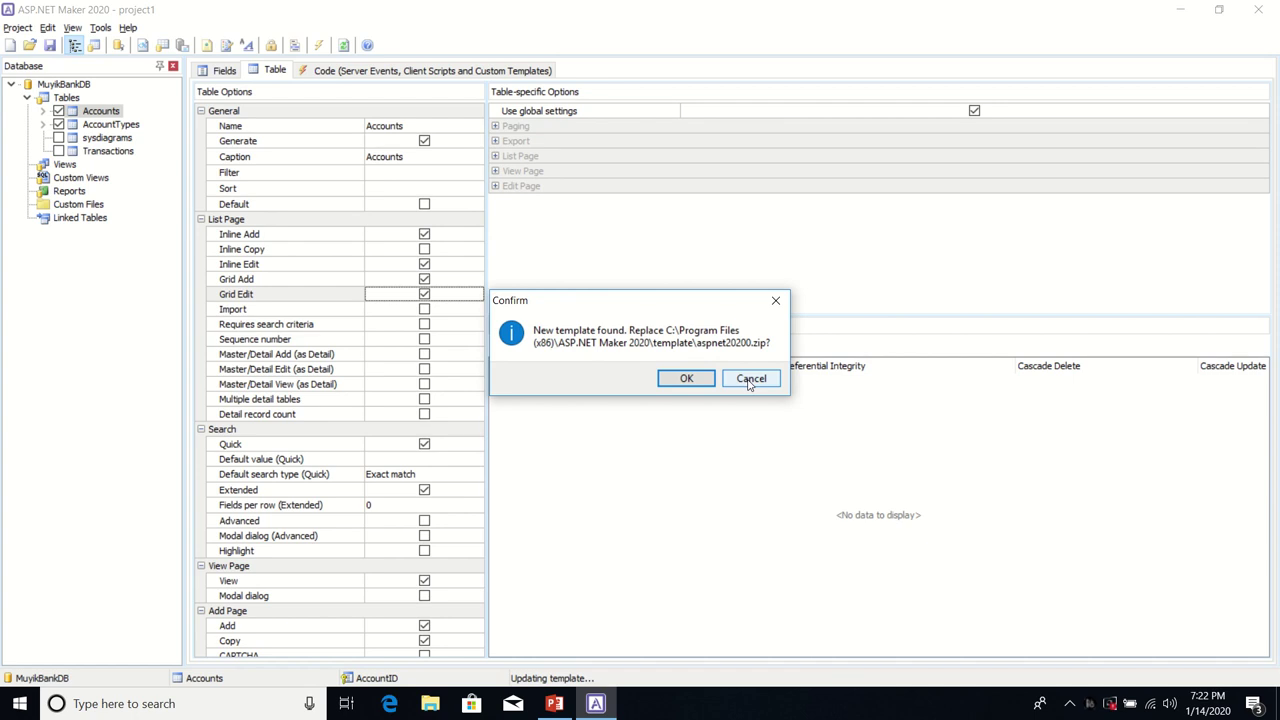
pyautogui.click(750, 380)
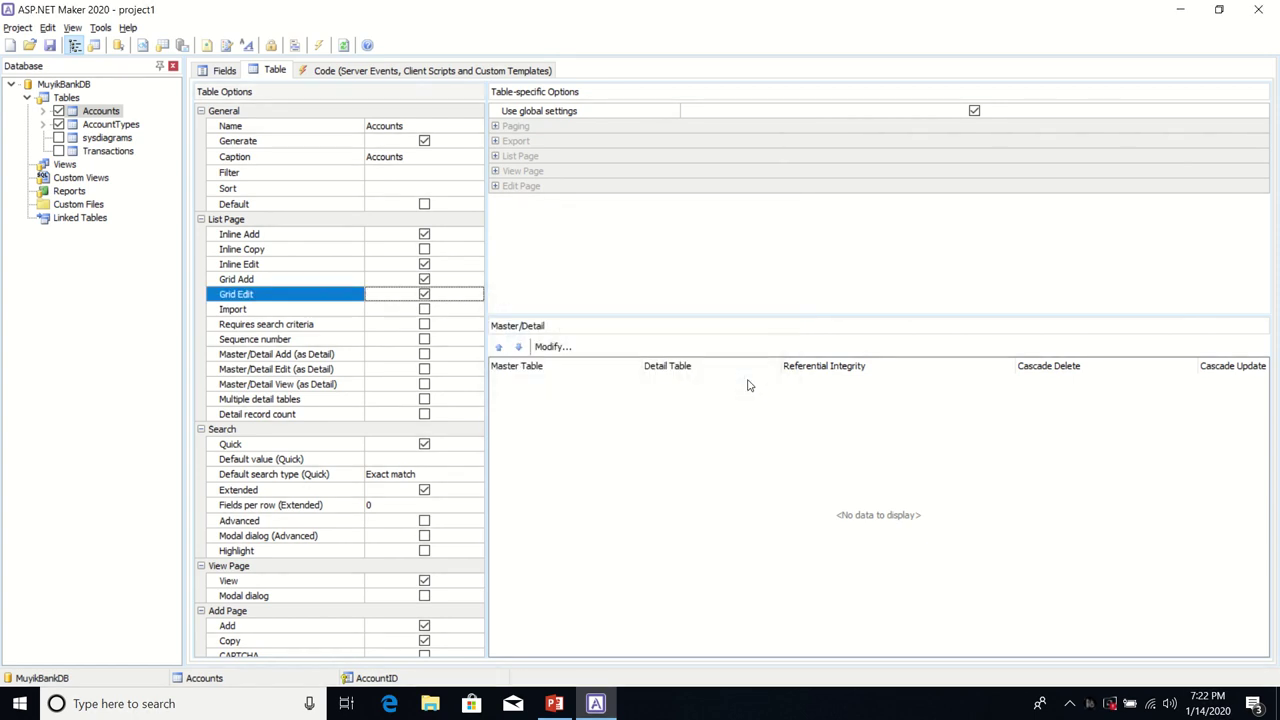
pyautogui.click(224, 71)
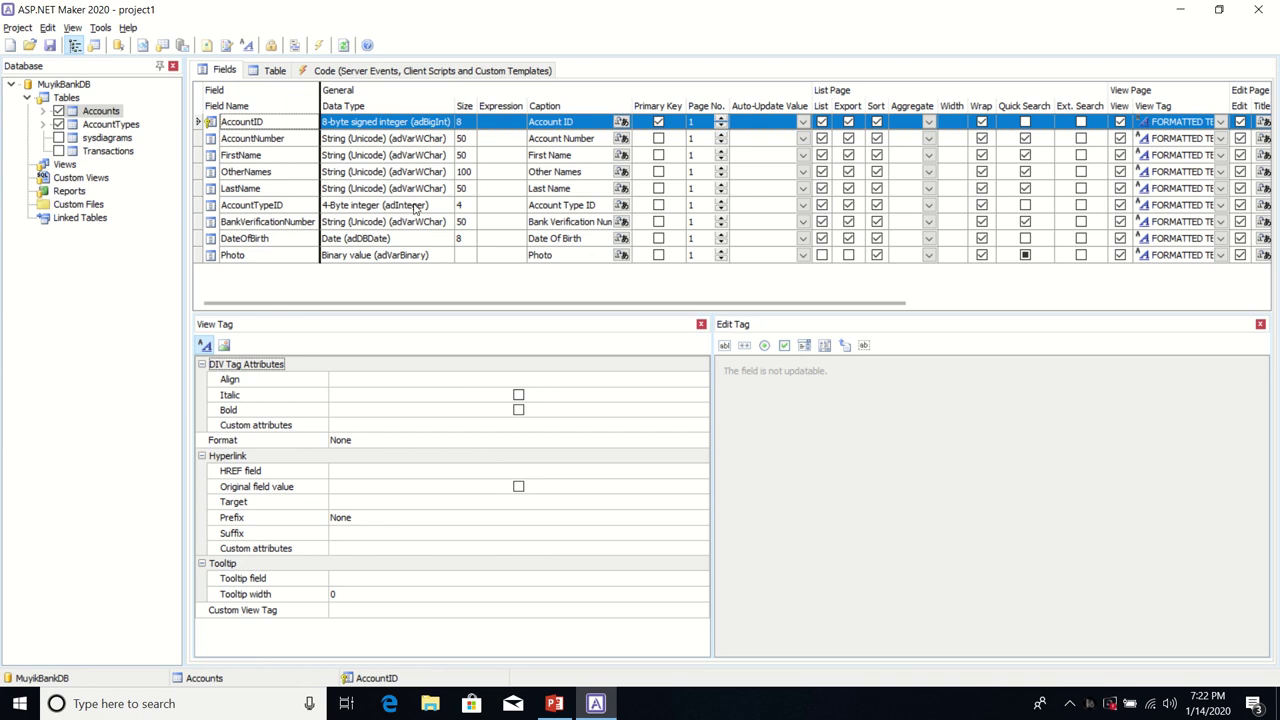
pyautogui.click(599, 208)
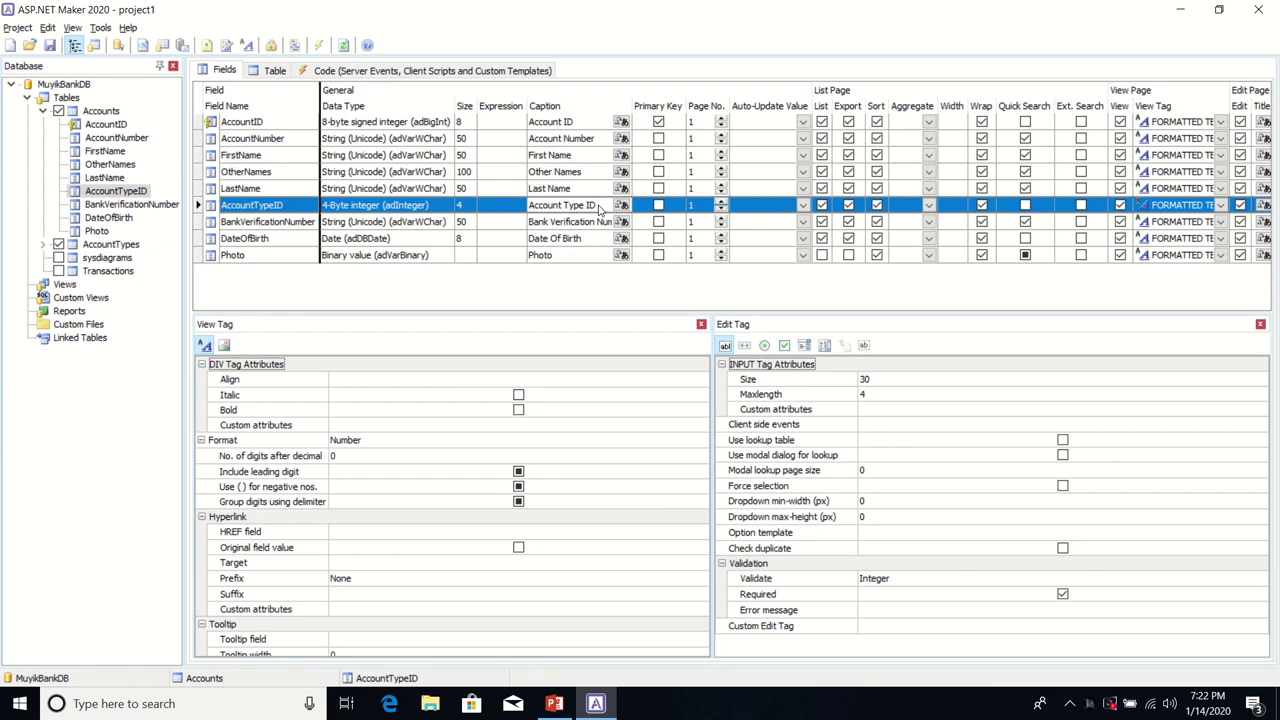
# Step: Change the AccountTypeID caption to 'Account Type'
pyautogui.click(599, 206)
pyautogui.click(599, 205)
pyautogui.press('BackSpace')
pyautogui.press('BackSpace')
# Step: Make AccountTypeID a Select lookup dropdown with error message 'Please Select Account Type!'
pyautogui.click(806, 349)
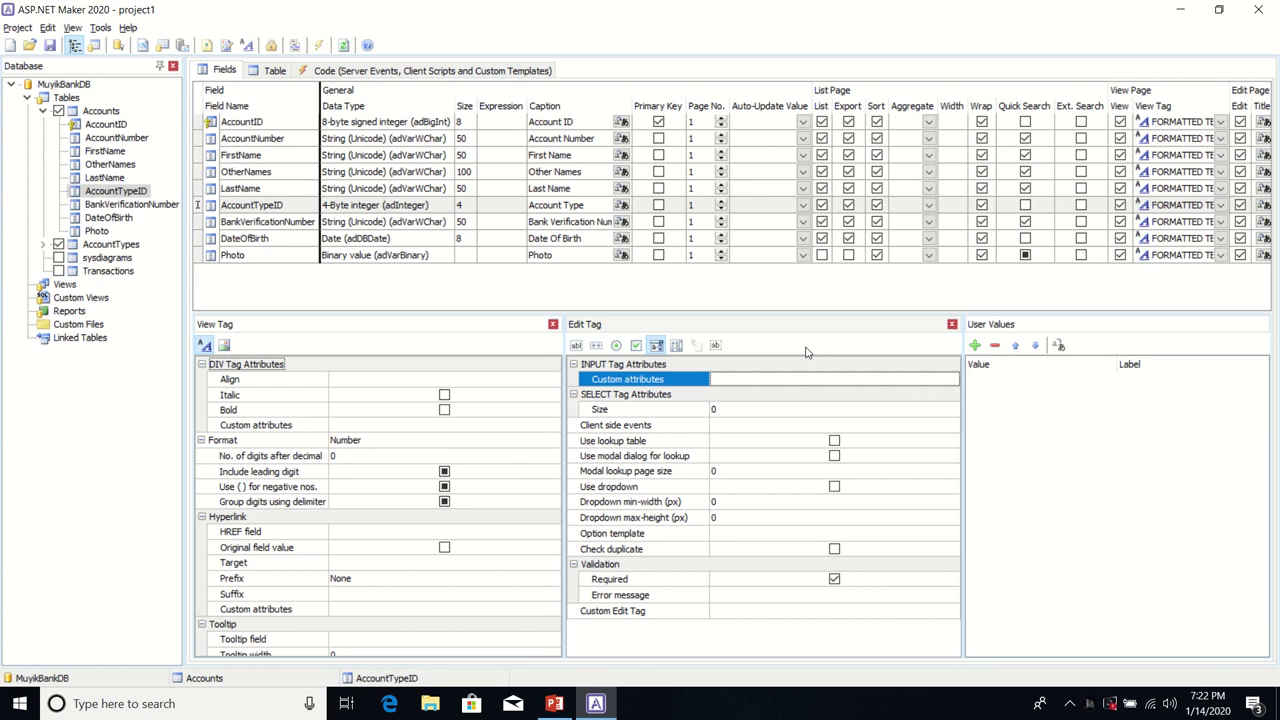
pyautogui.click(834, 441)
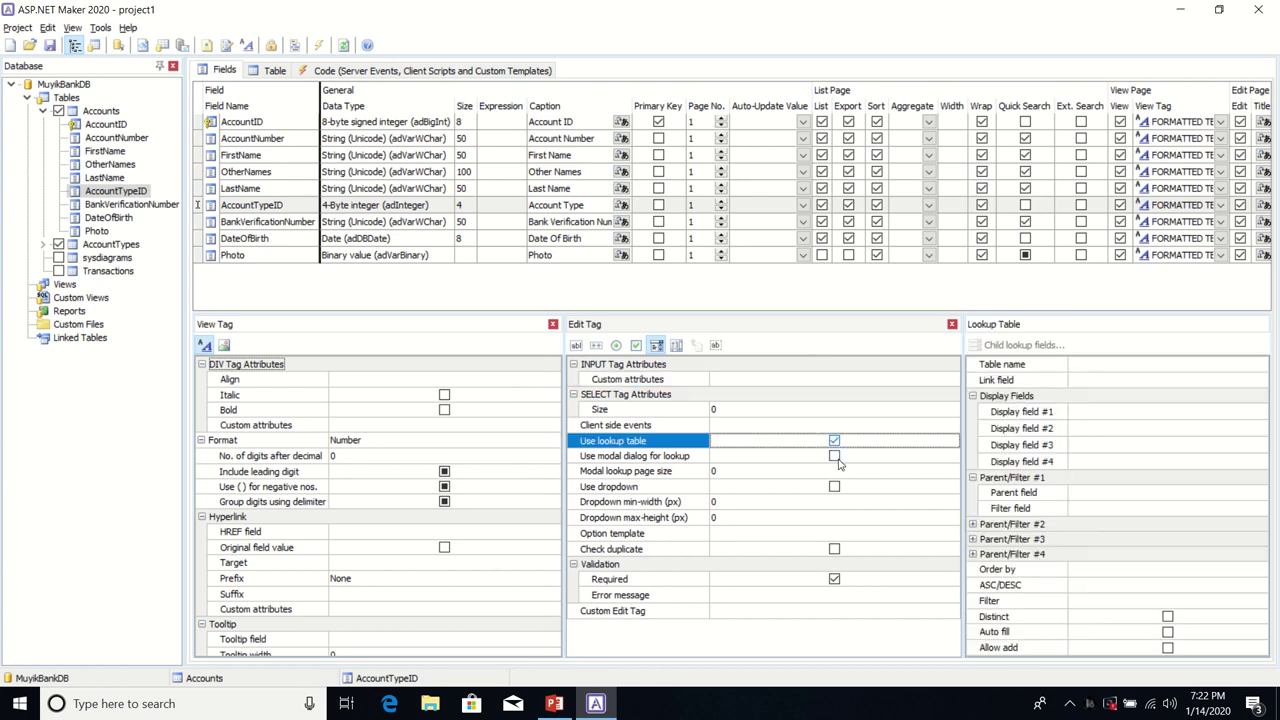
pyautogui.click(835, 487)
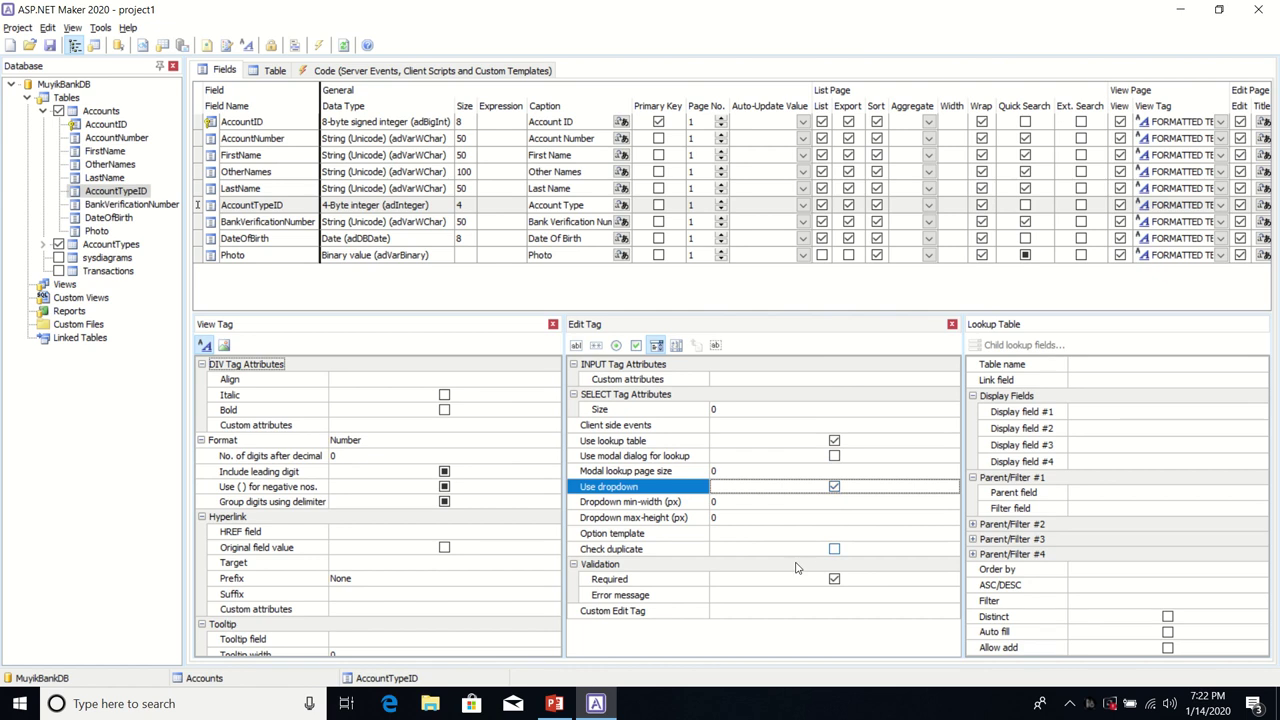
pyautogui.click(755, 597)
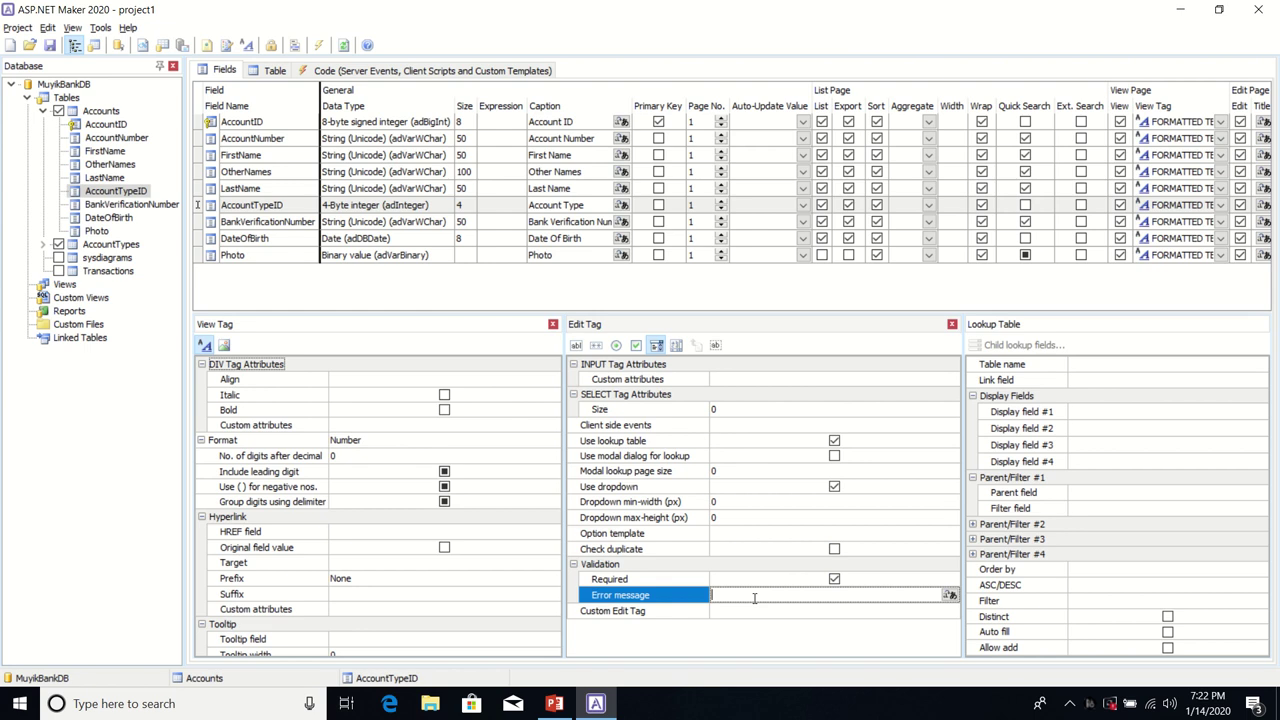
pyautogui.write('Please Select Account Type!')
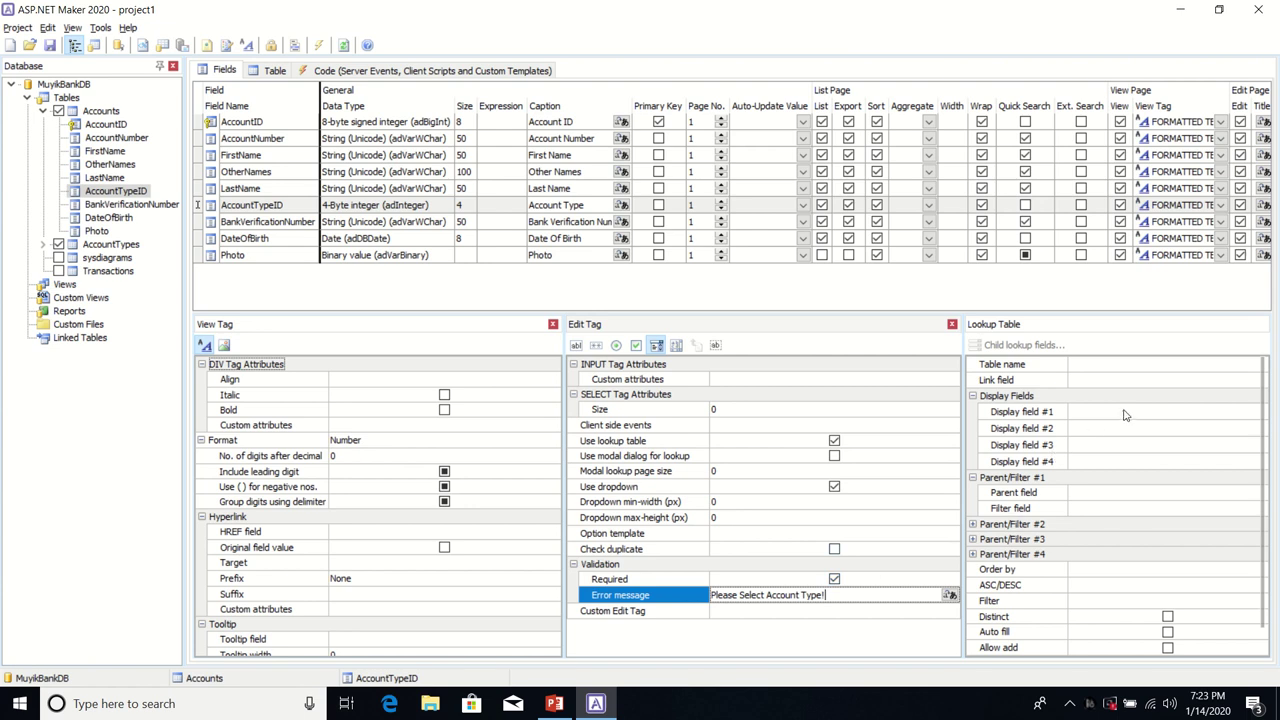
pyautogui.click(1139, 366)
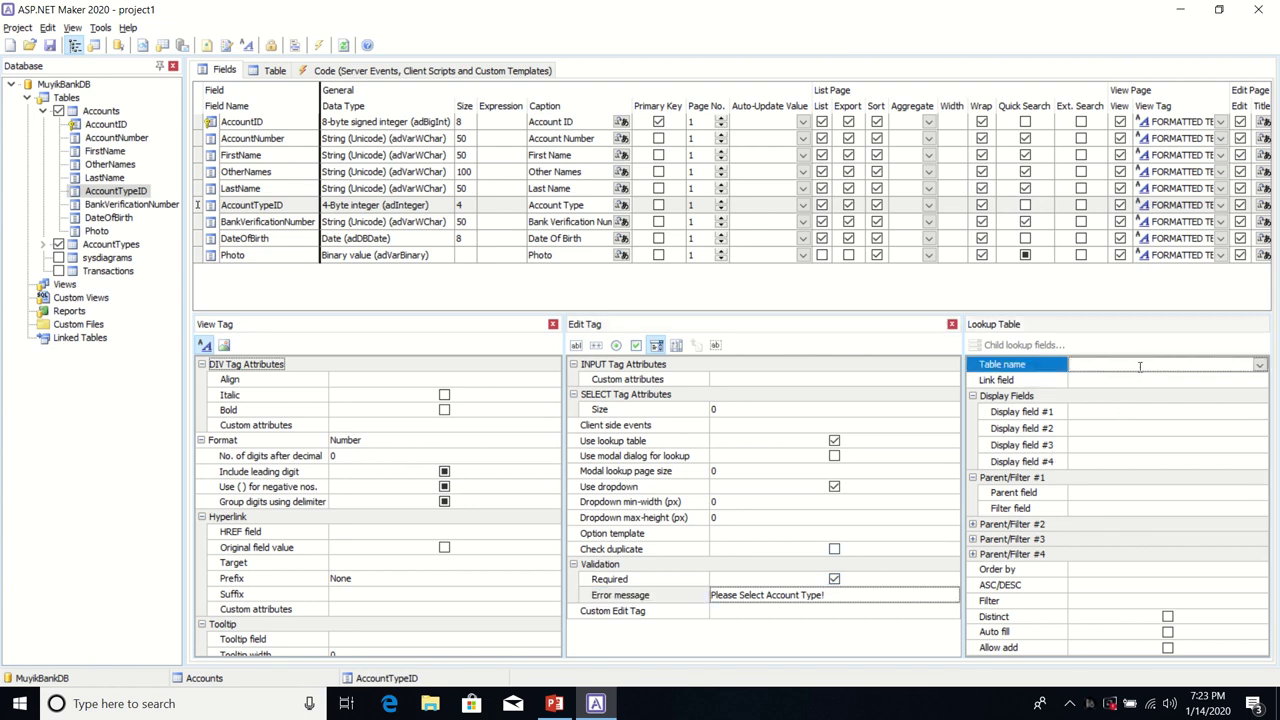
# Step: Point the lookup at AccountTypes, linked on AccountTypeID, displaying AccountTypeName, then include Transactions
pyautogui.click(1261, 369)
pyautogui.click(1260, 367)
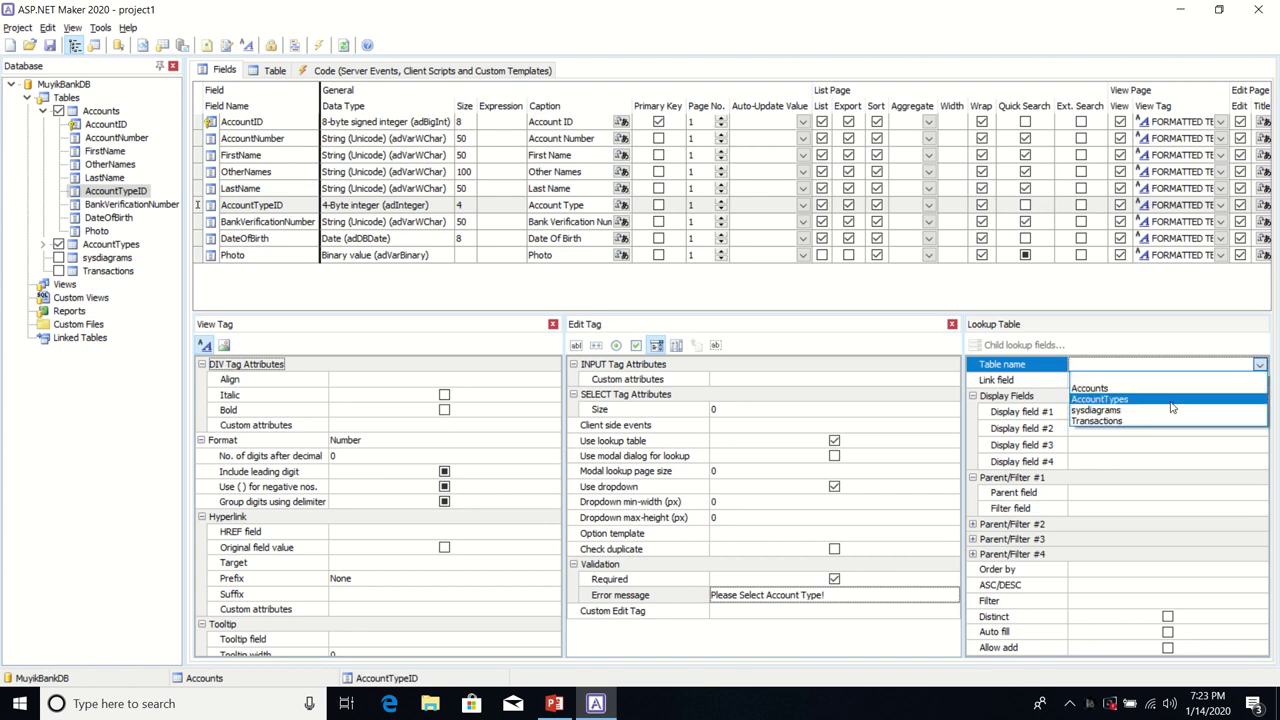
pyautogui.click(1163, 401)
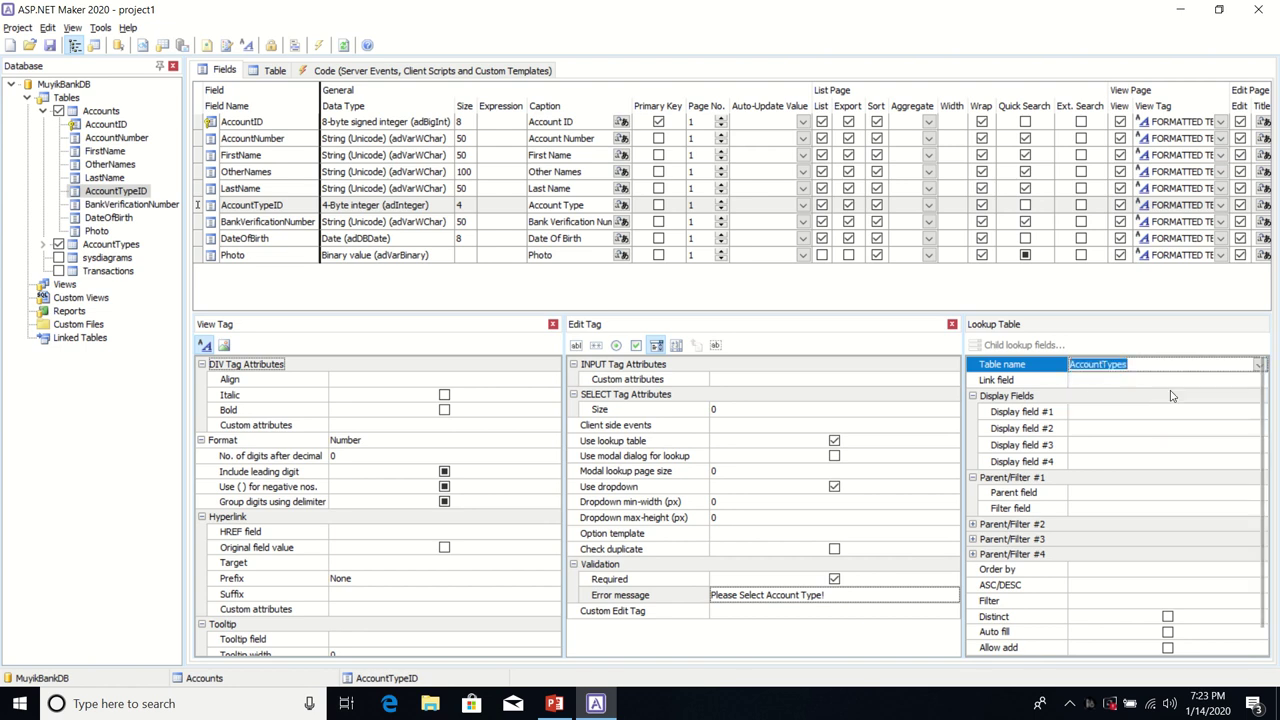
pyautogui.click(1200, 380)
pyautogui.click(1259, 380)
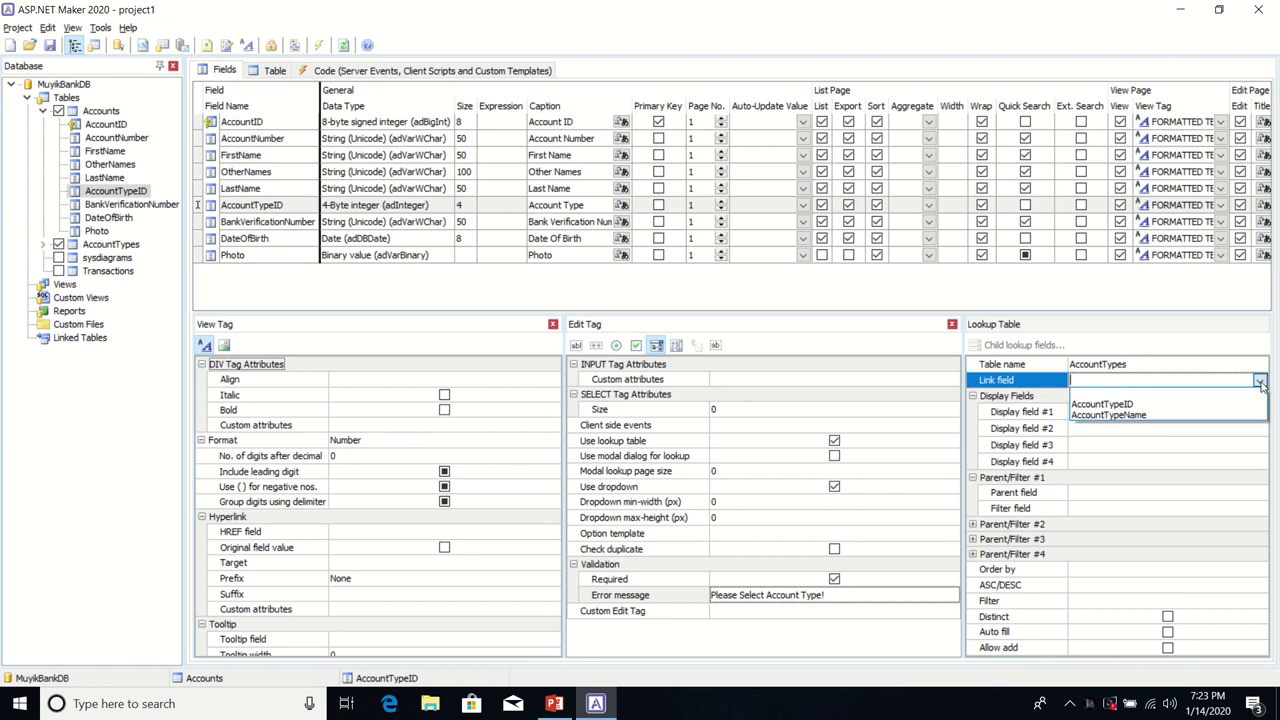
pyautogui.click(1165, 404)
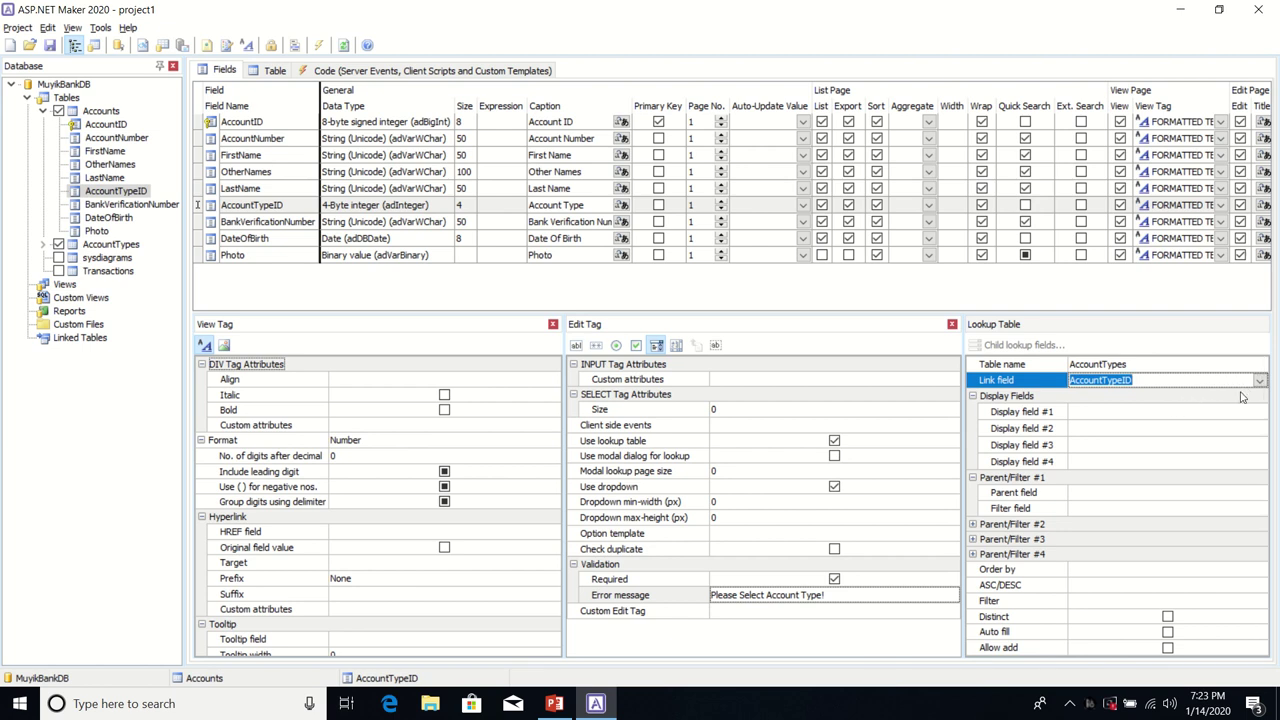
pyautogui.click(1193, 414)
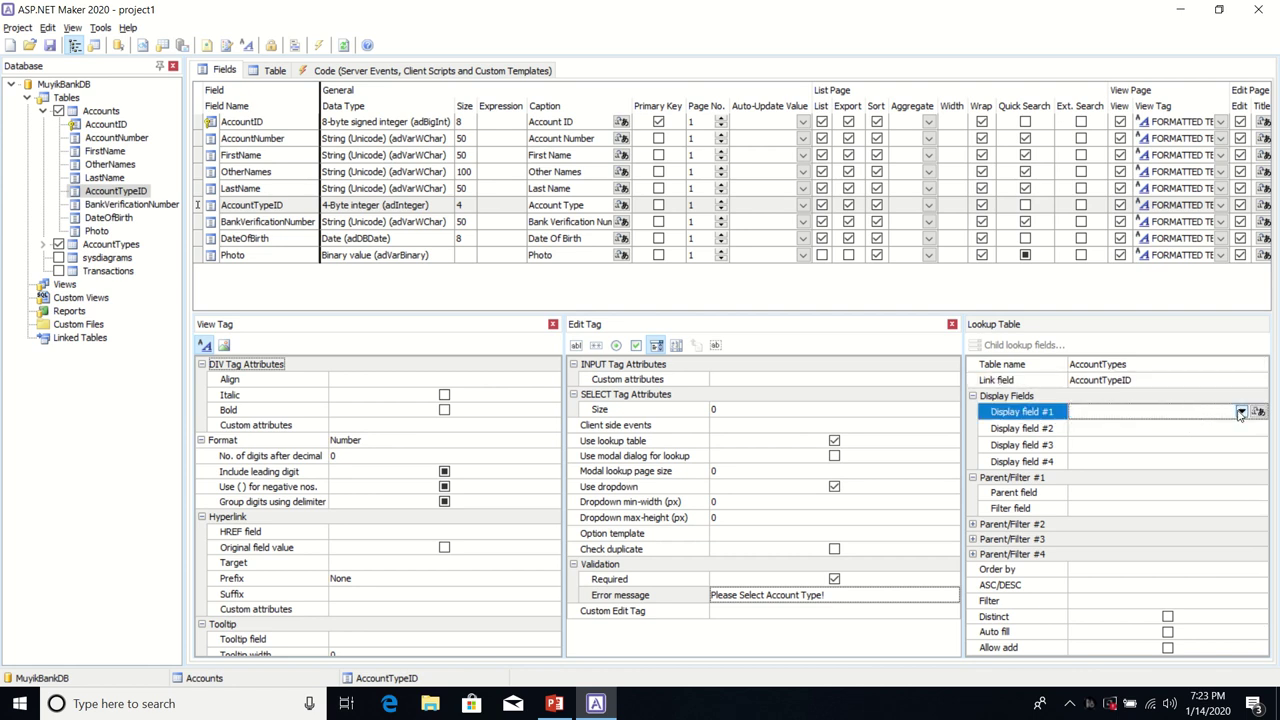
pyautogui.click(1240, 412)
pyautogui.click(1163, 447)
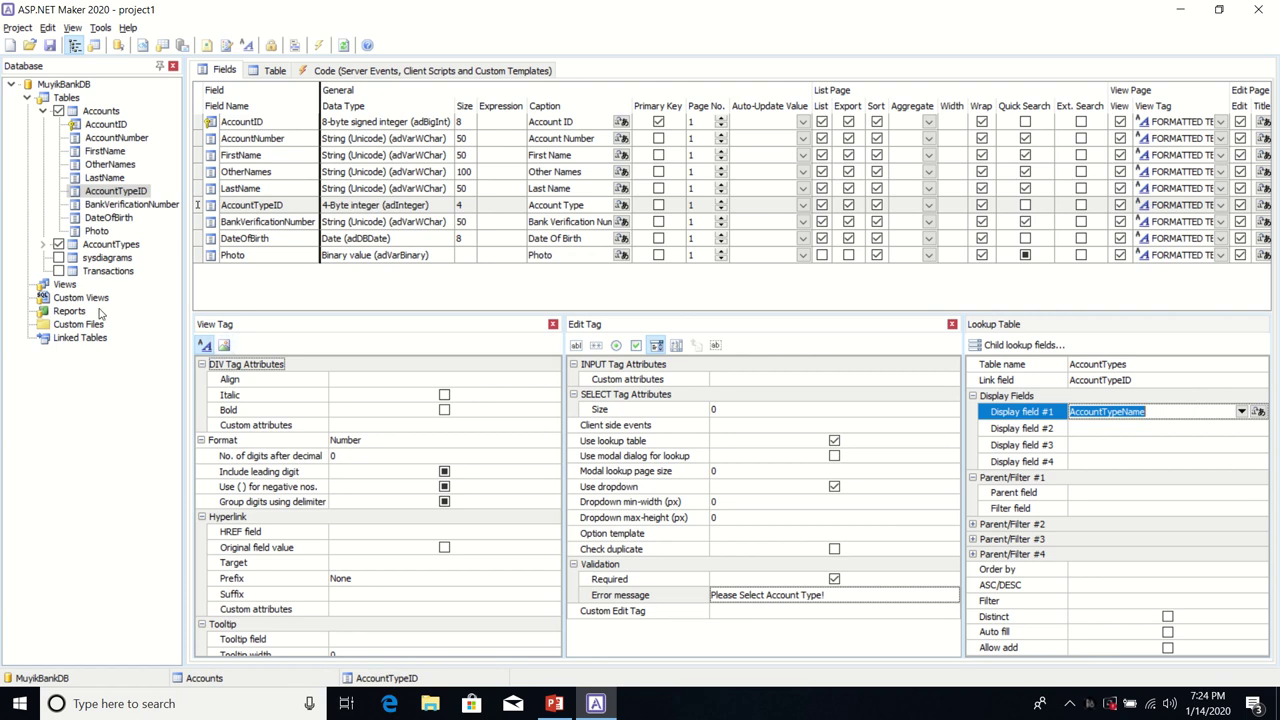
pyautogui.click(59, 273)
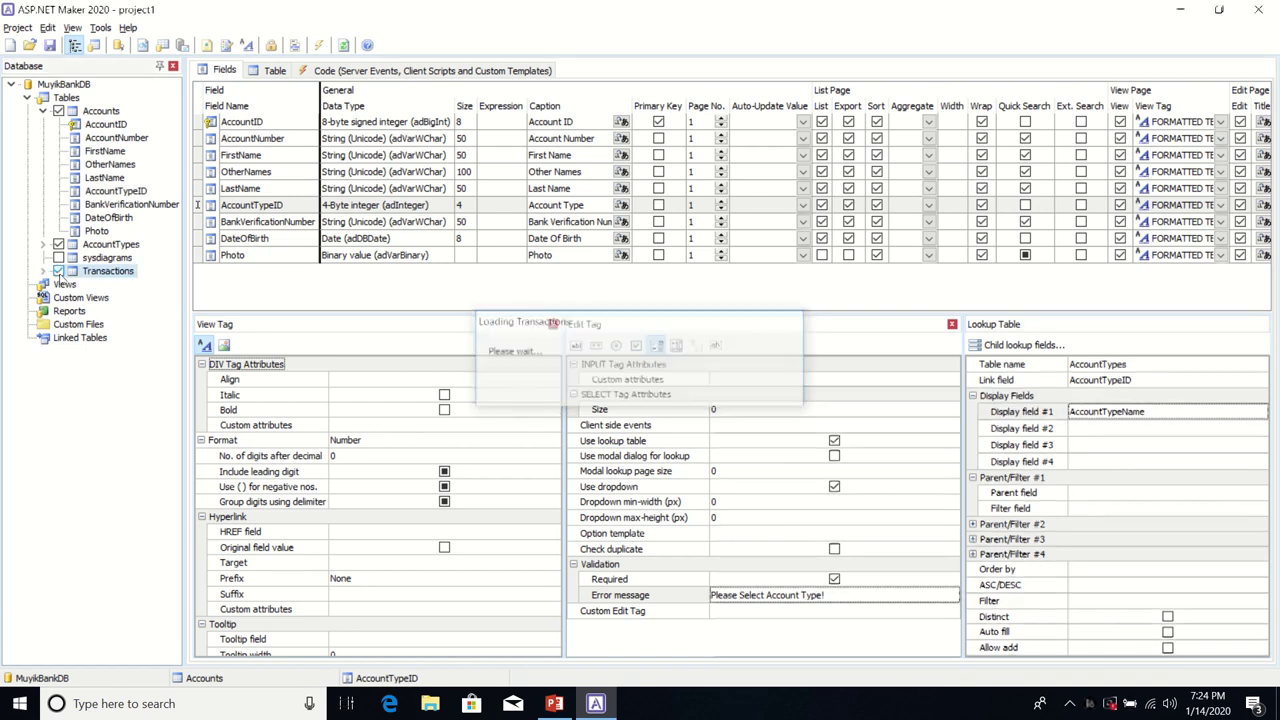
# Step: Check Inline Add, Inline Edit, Grid Add and Grid Edit in the Transactions table options
pyautogui.click(272, 70)
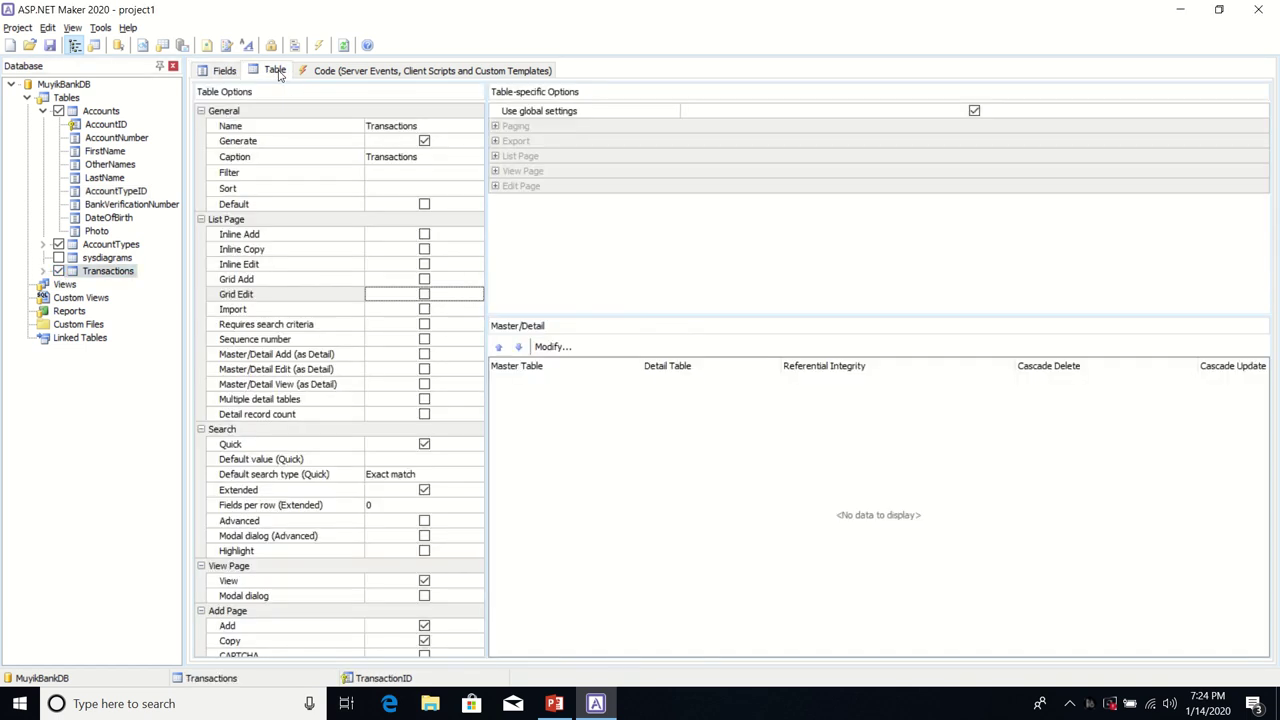
pyautogui.click(425, 235)
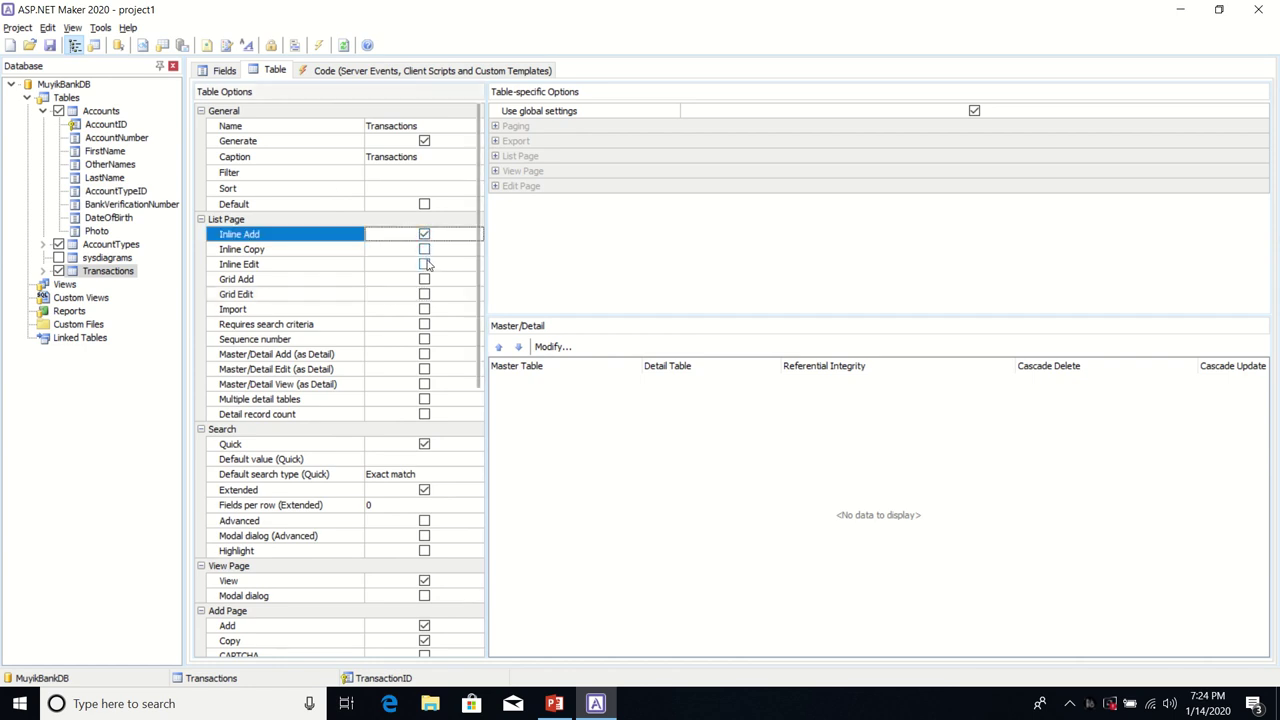
pyautogui.click(425, 264)
pyautogui.click(425, 279)
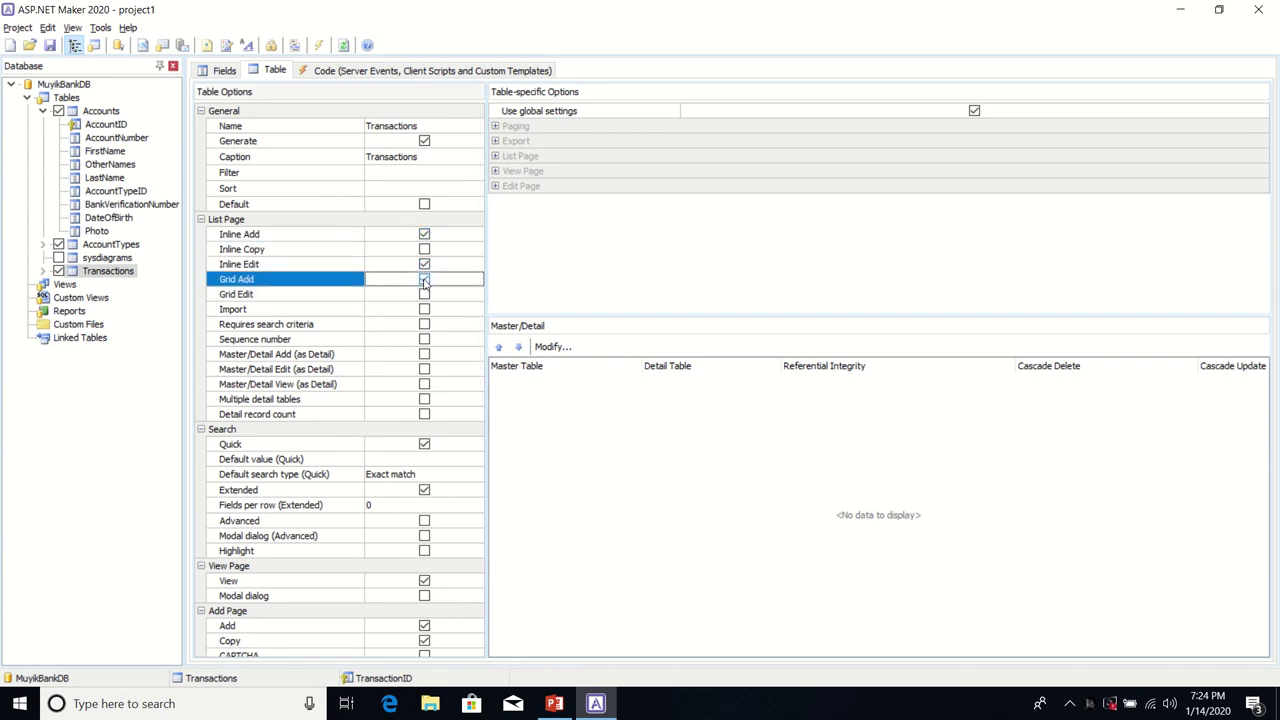
pyautogui.click(425, 295)
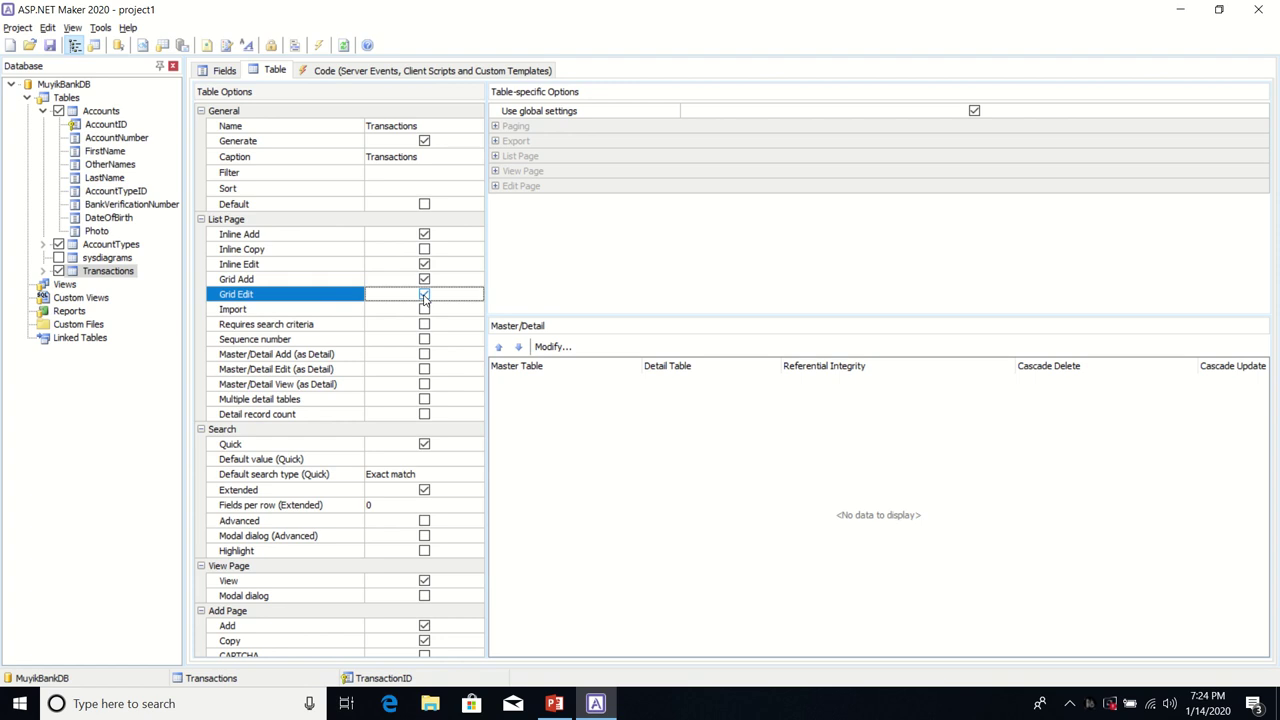
pyautogui.click(229, 75)
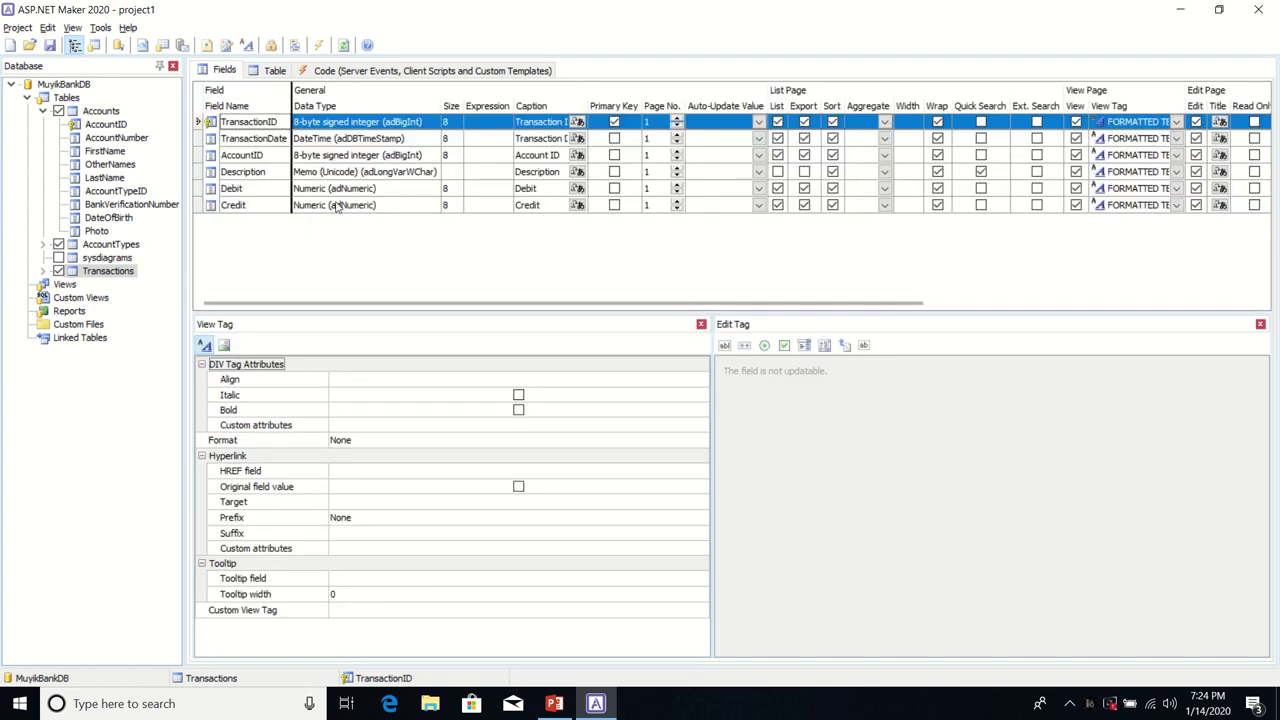
# Step: Caption the Transactions AccountID field 'Account Details' and untick its Primary Key setting
pyautogui.click(562, 157)
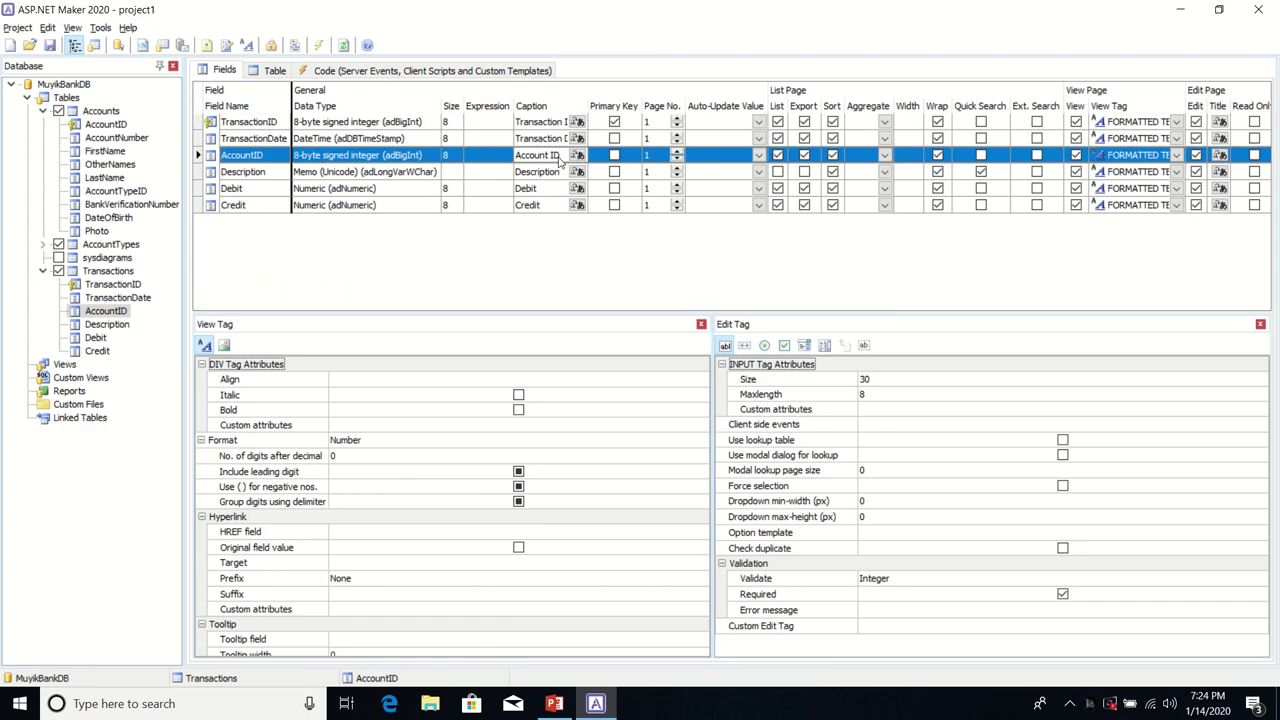
pyautogui.doubleClick(555, 156)
pyautogui.click(561, 156)
pyautogui.write('Details')
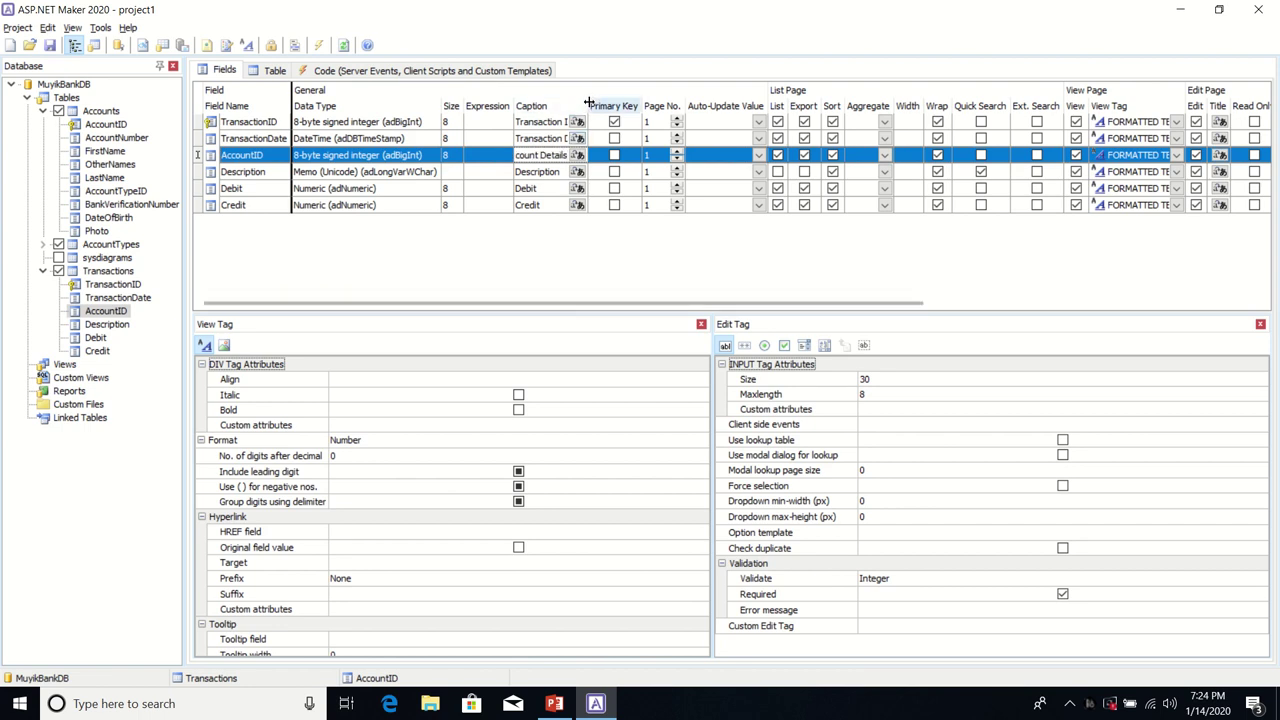
pyautogui.moveTo(590, 104); pyautogui.dragTo(648, 121)
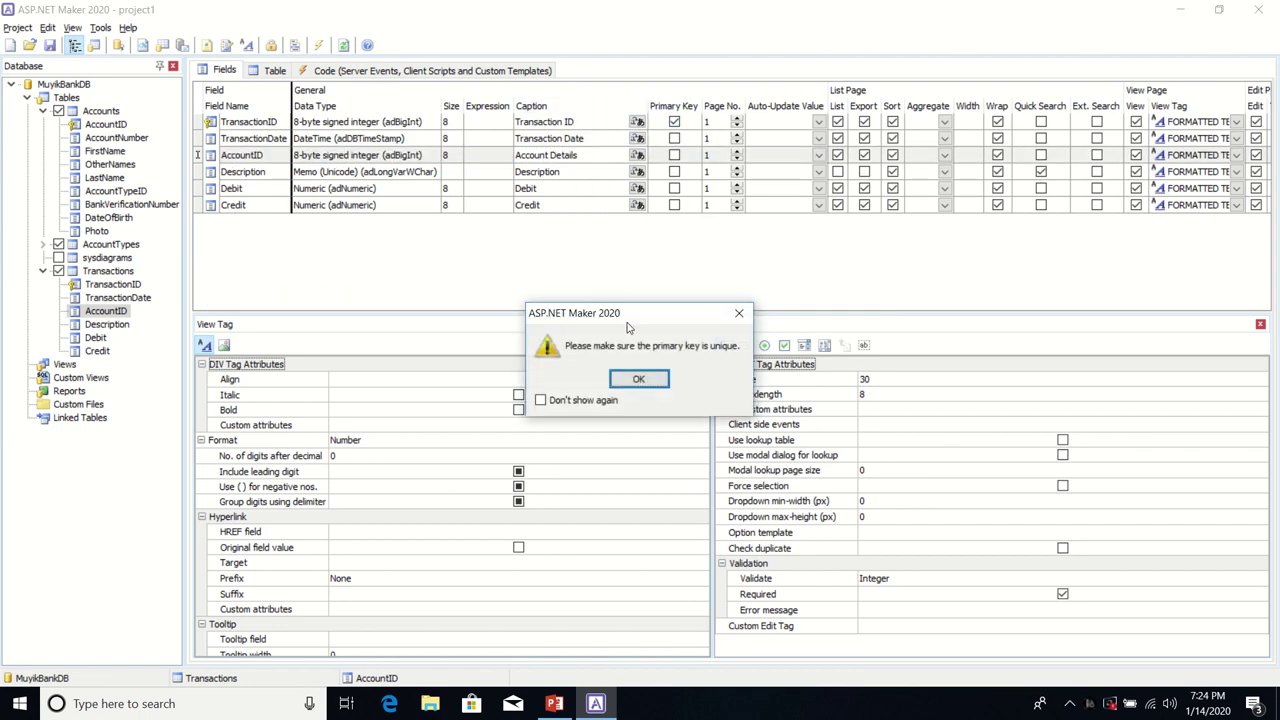
pyautogui.click(637, 377)
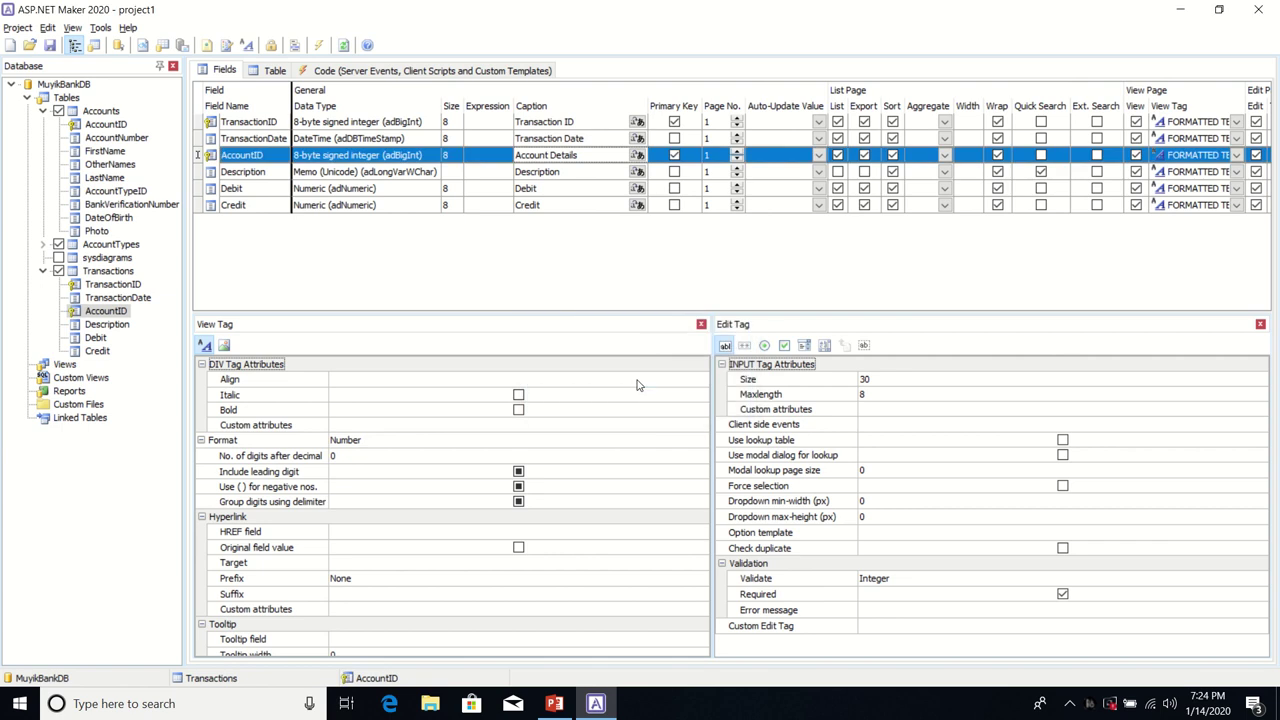
pyautogui.click(675, 155)
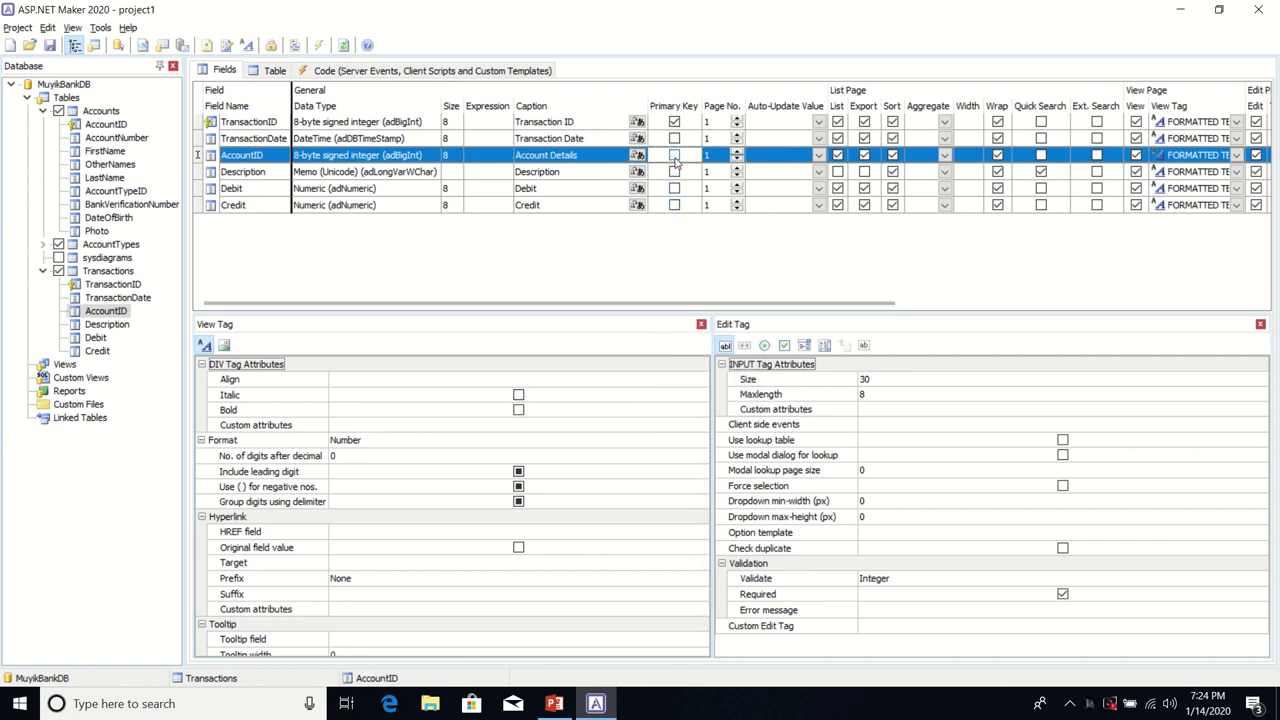
pyautogui.click(581, 158)
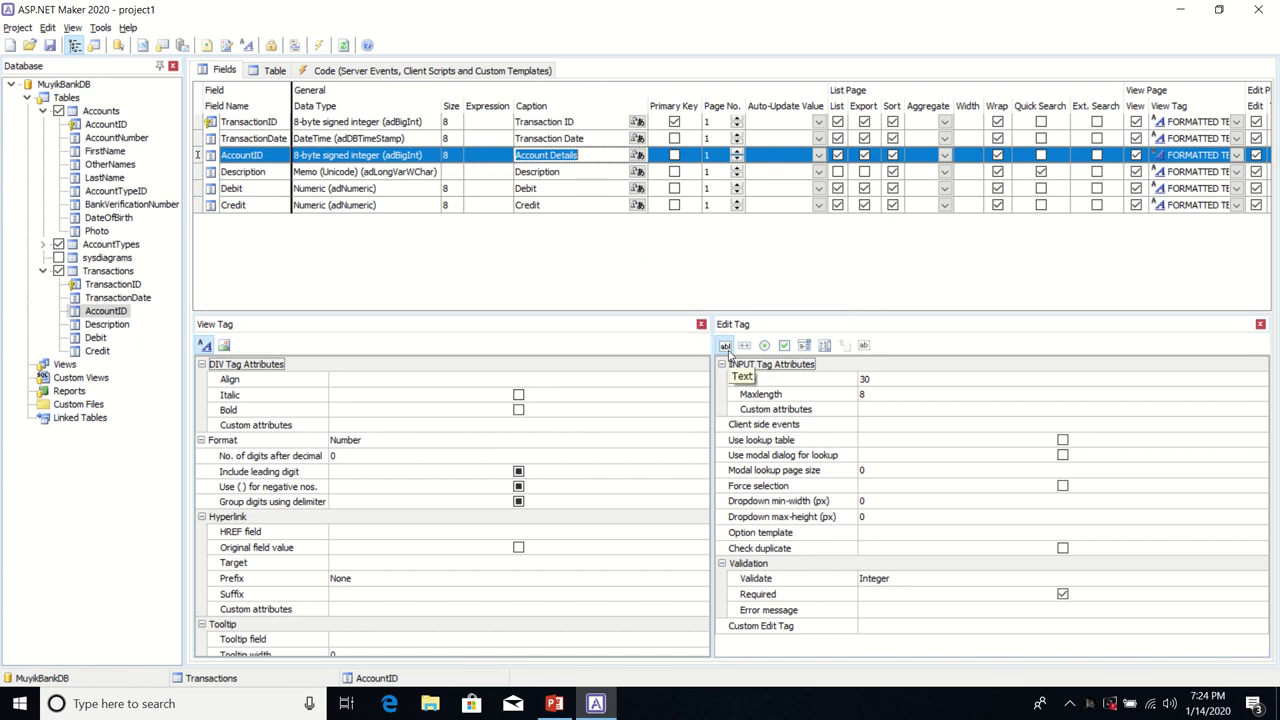
# Step: Make AccountID a Select lookup dropdown with error message 'Please Select Account Details!'
pyautogui.click(805, 346)
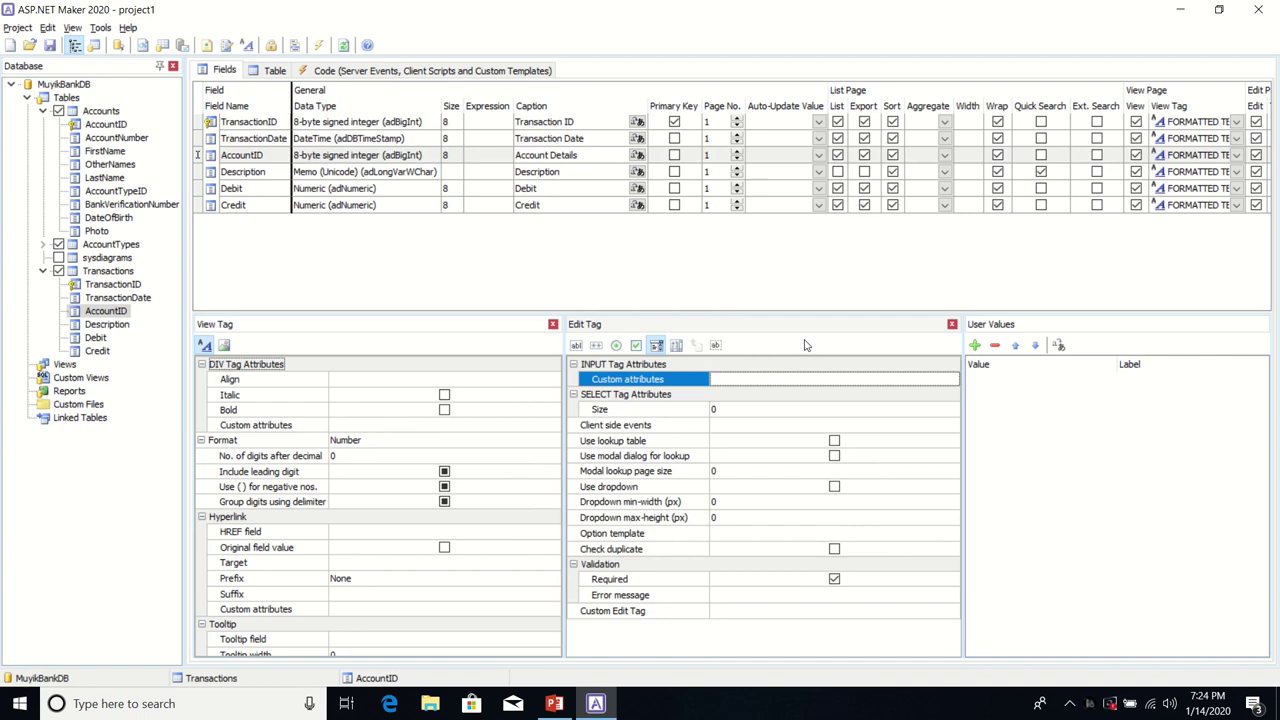
pyautogui.click(834, 441)
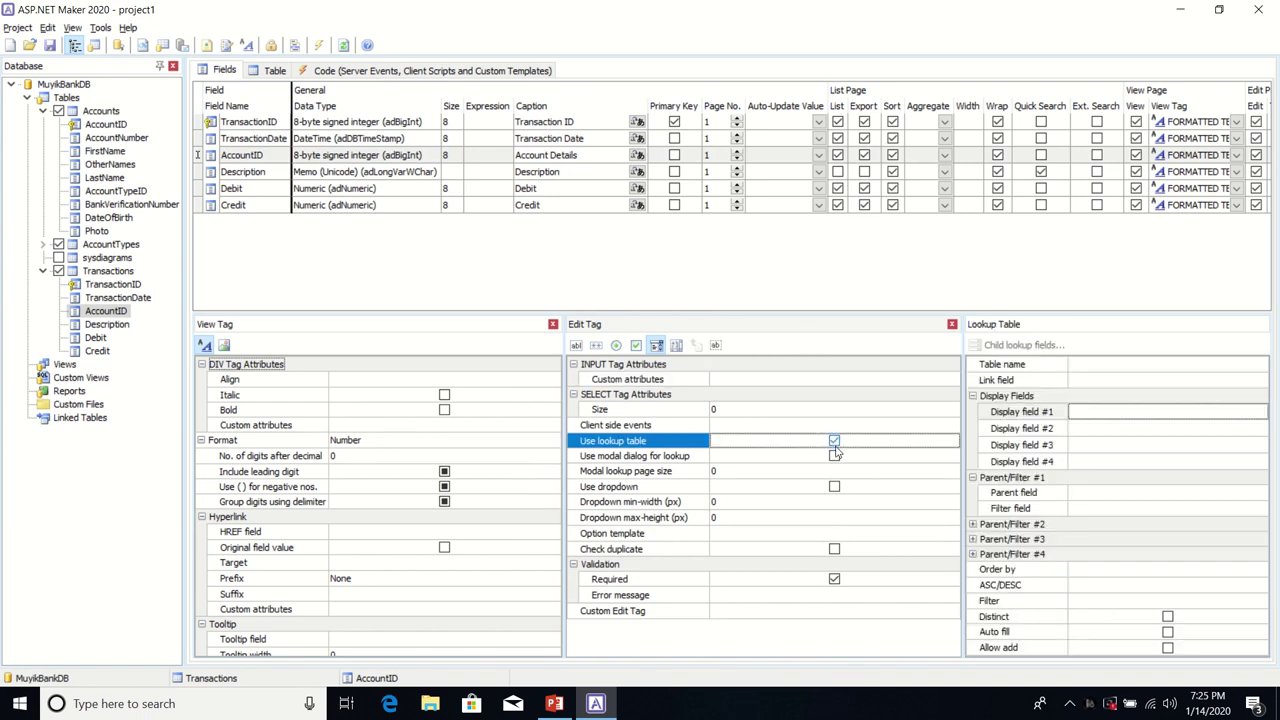
pyautogui.click(834, 486)
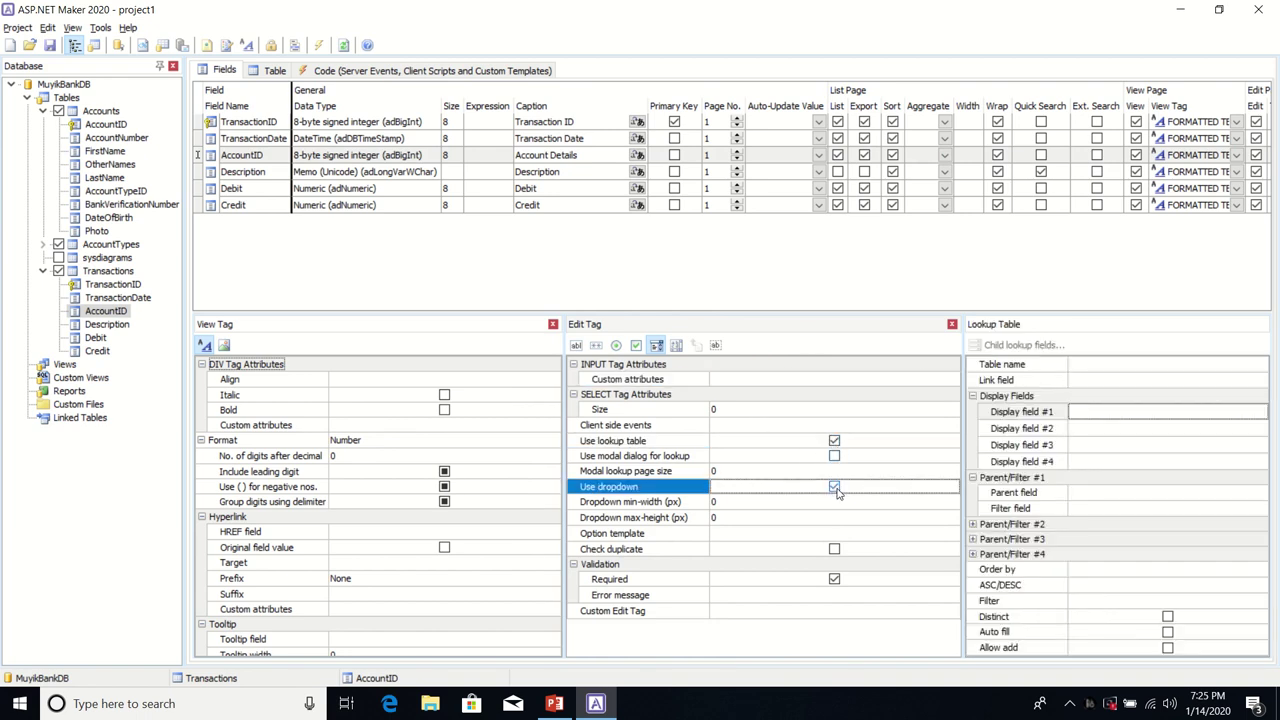
pyautogui.click(788, 597)
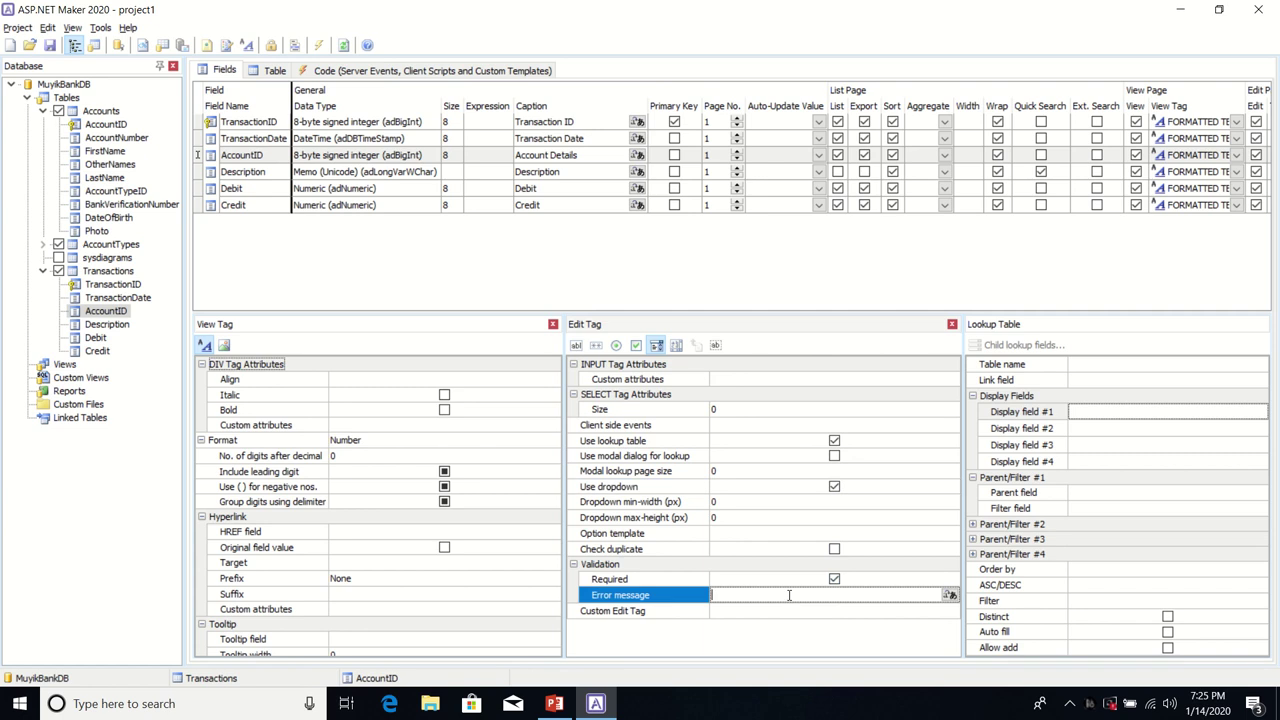
pyautogui.write('Please Select Account Details!')
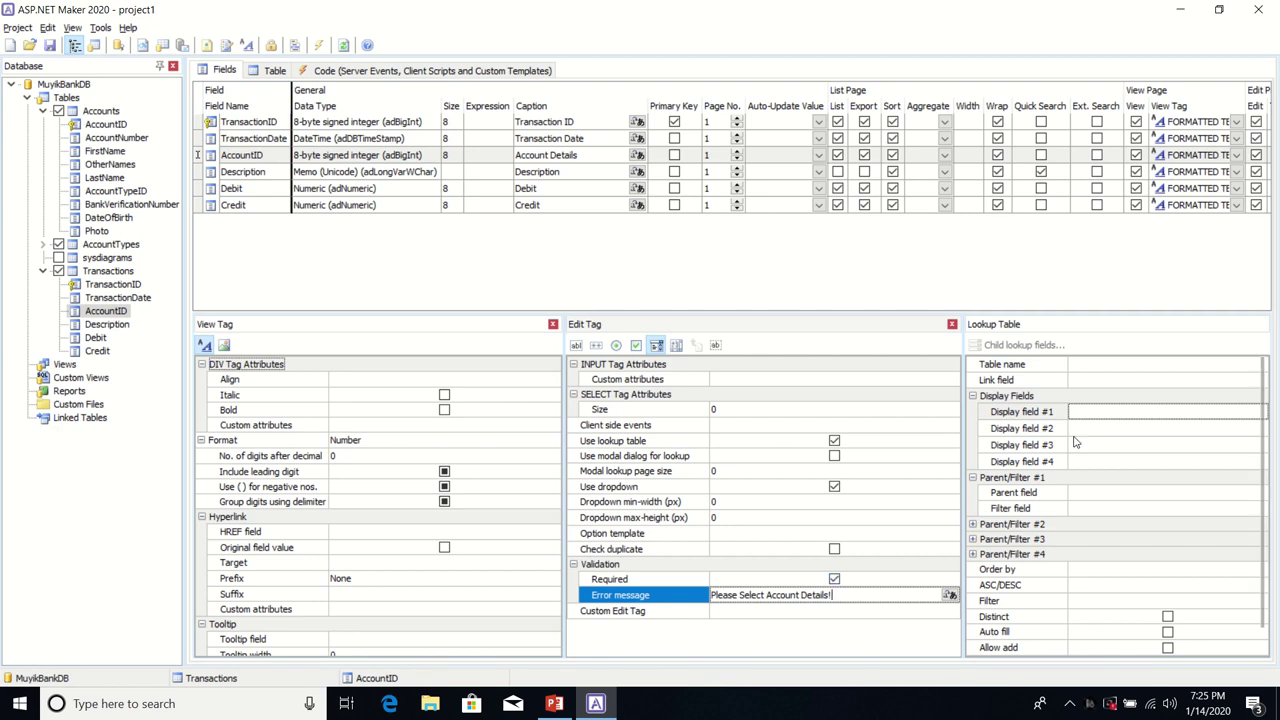
pyautogui.click(1112, 366)
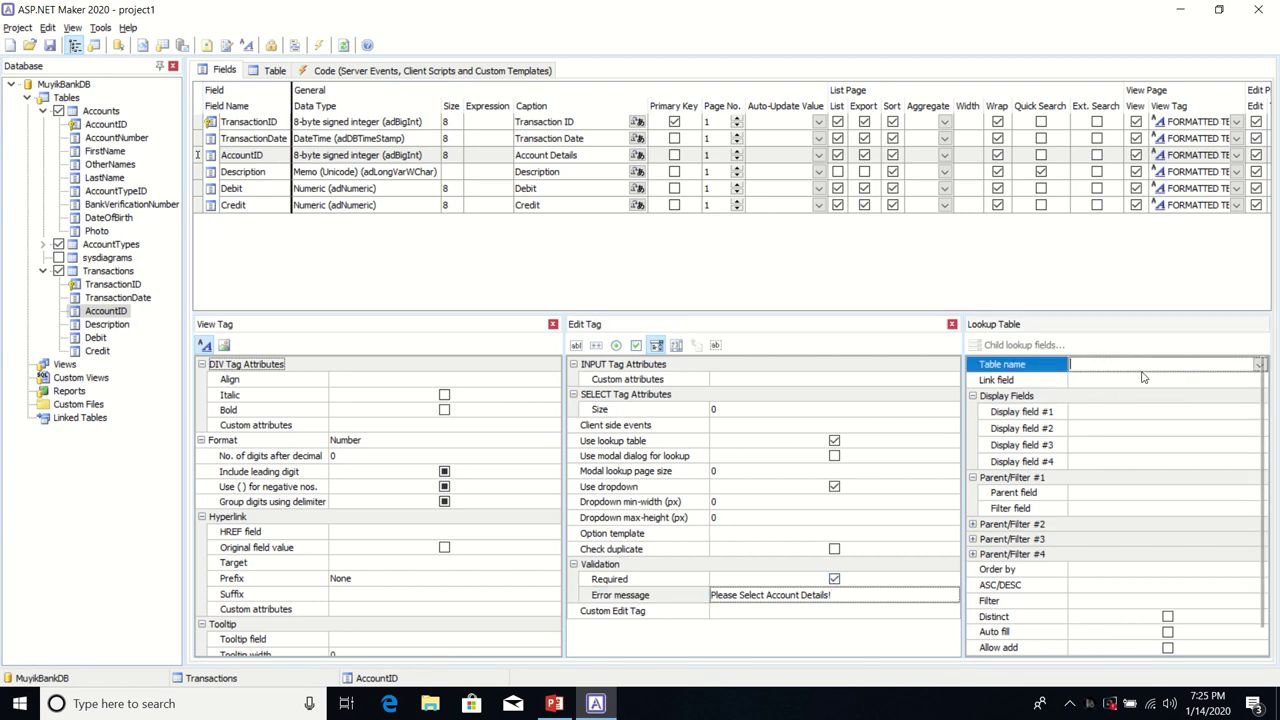
# Step: Set the lookup table to Accounts with AccountID as the link field
pyautogui.click(1259, 365)
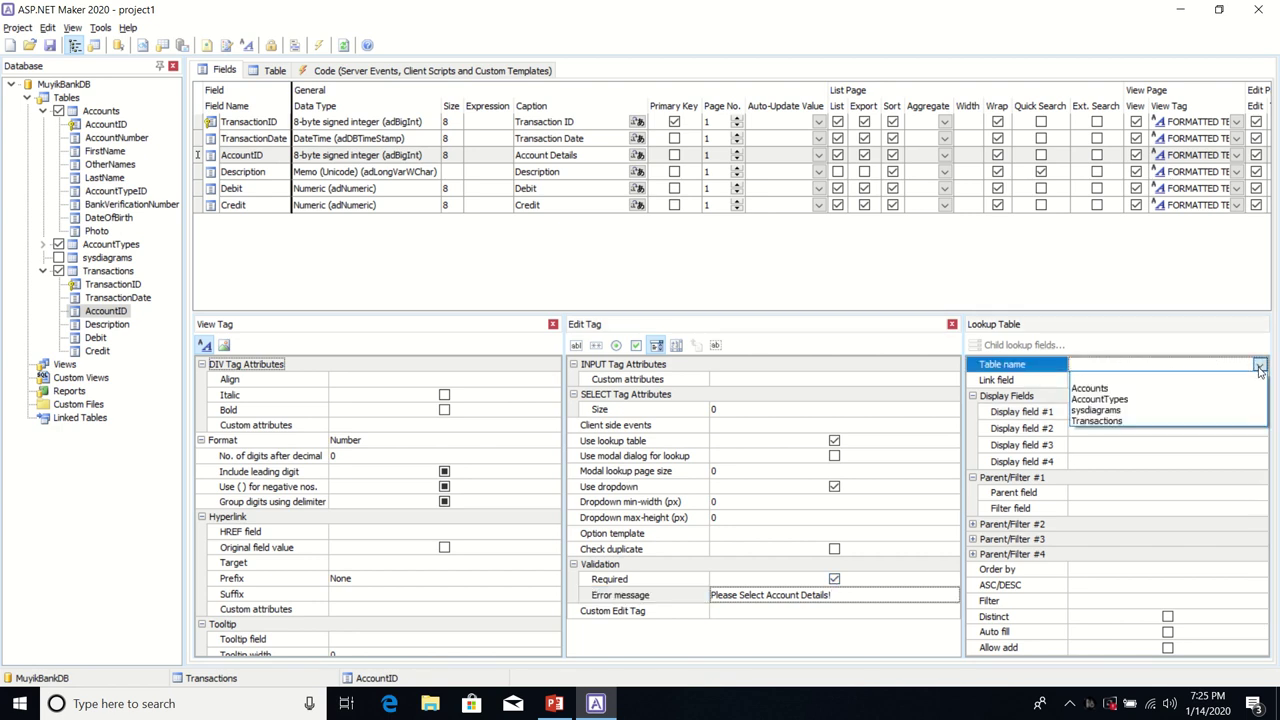
pyautogui.click(1165, 390)
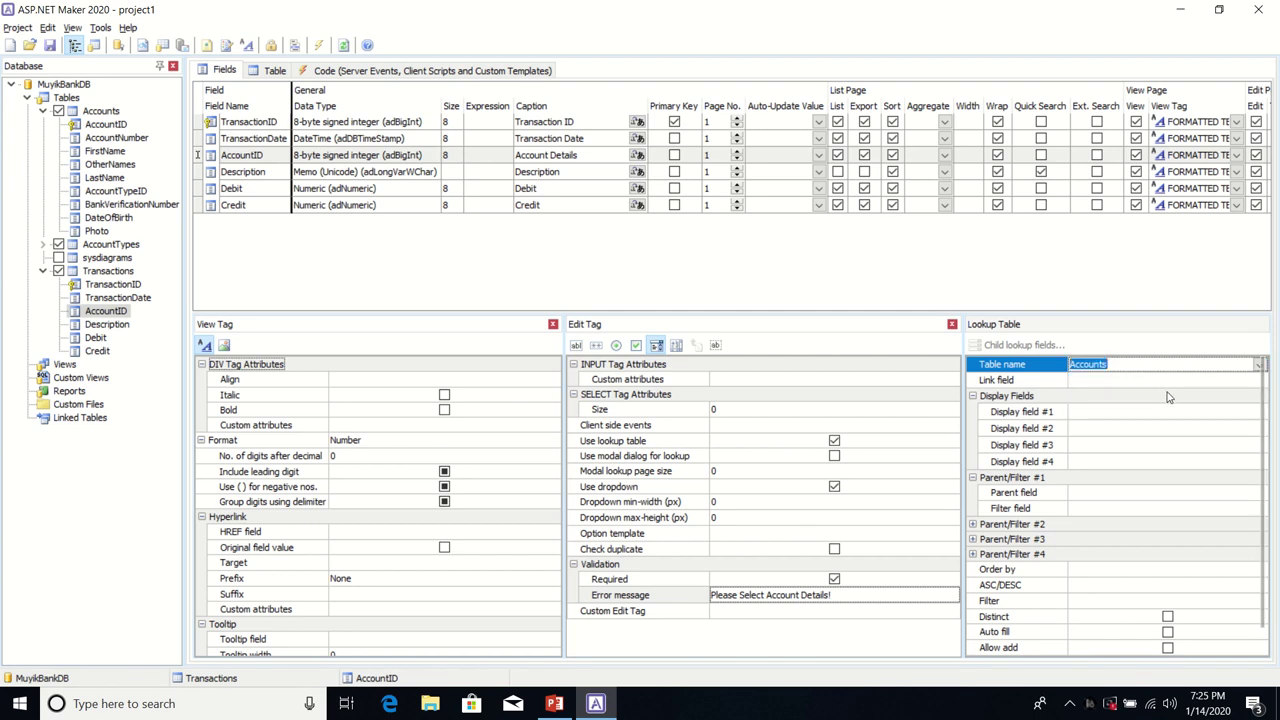
pyautogui.click(1218, 381)
pyautogui.click(1259, 381)
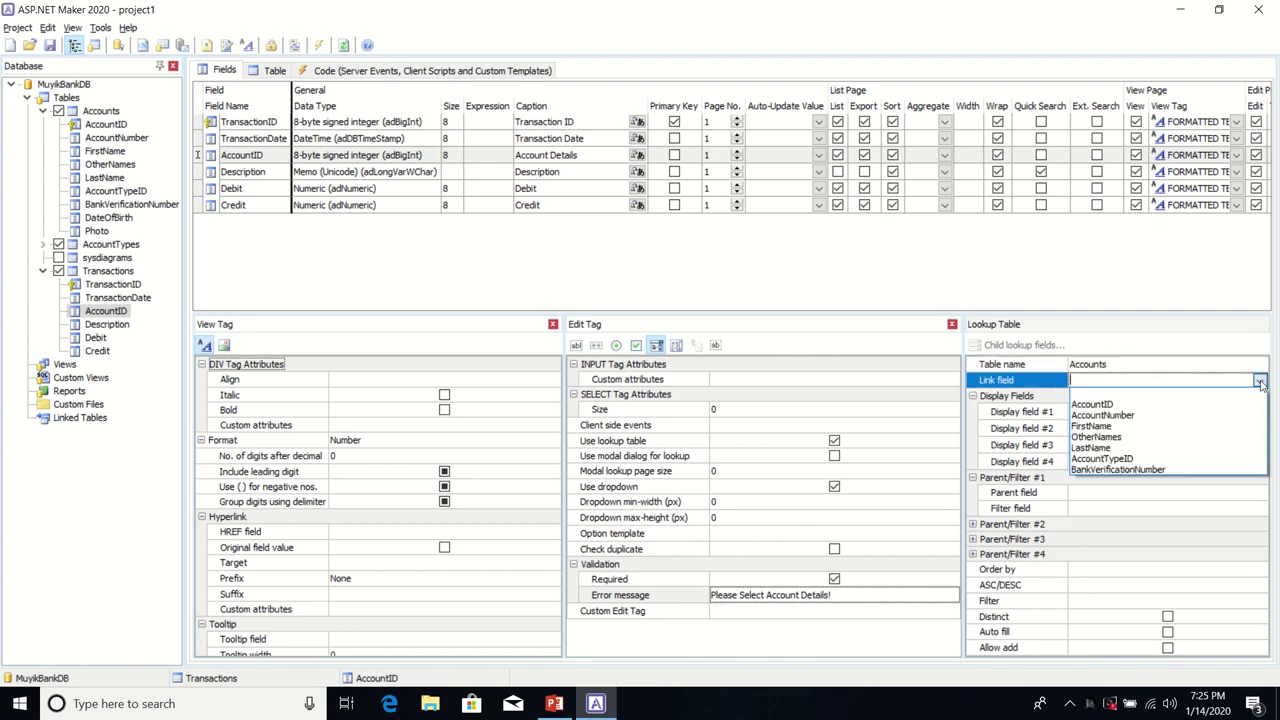
pyautogui.click(1145, 405)
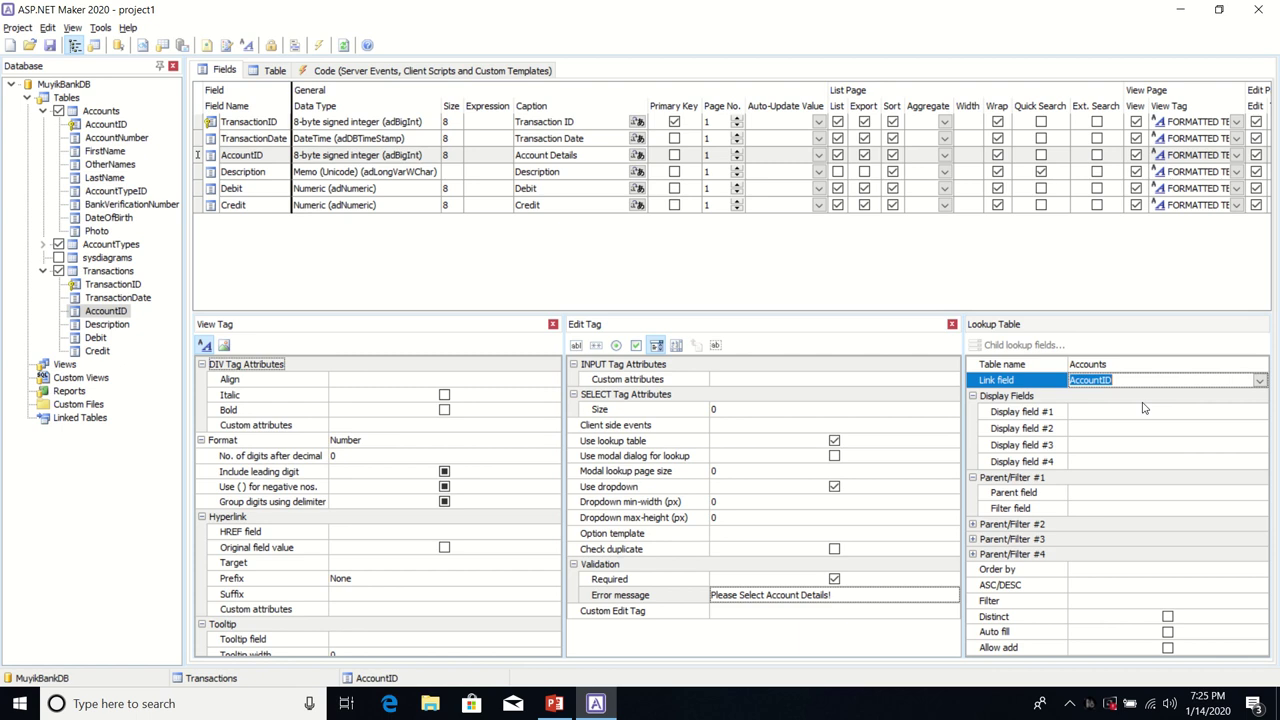
pyautogui.click(1259, 384)
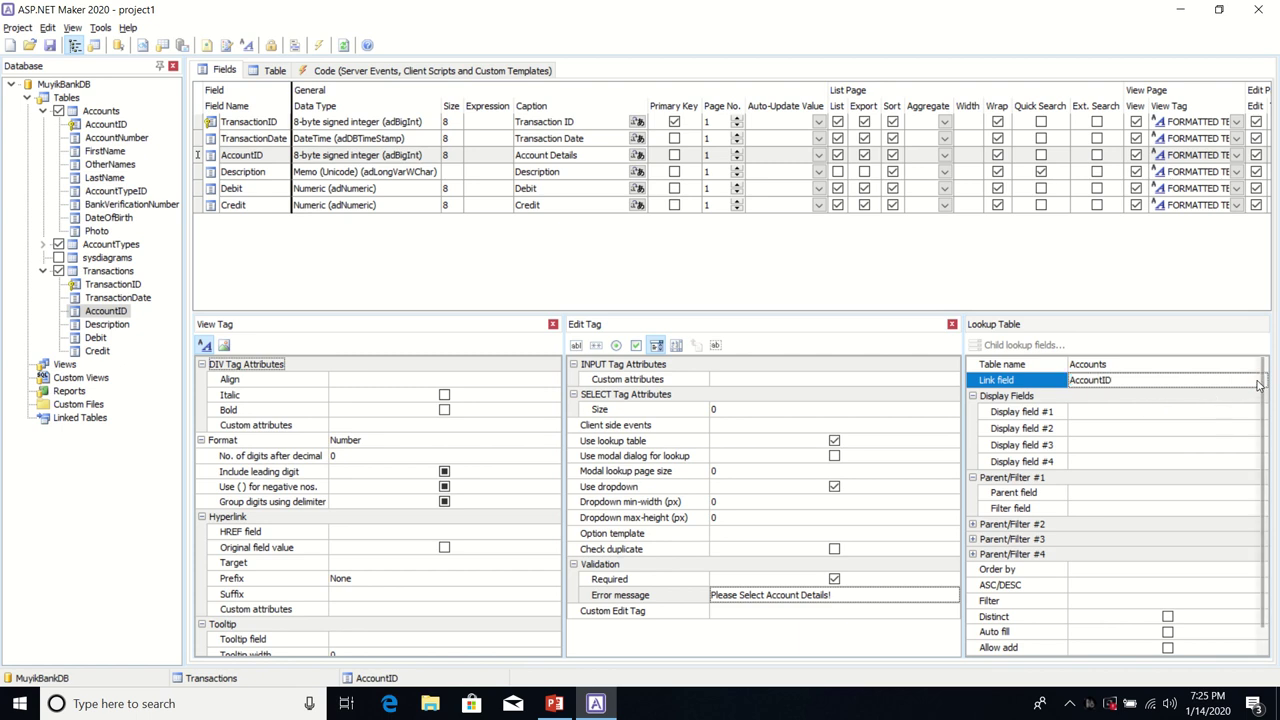
pyautogui.click(1259, 384)
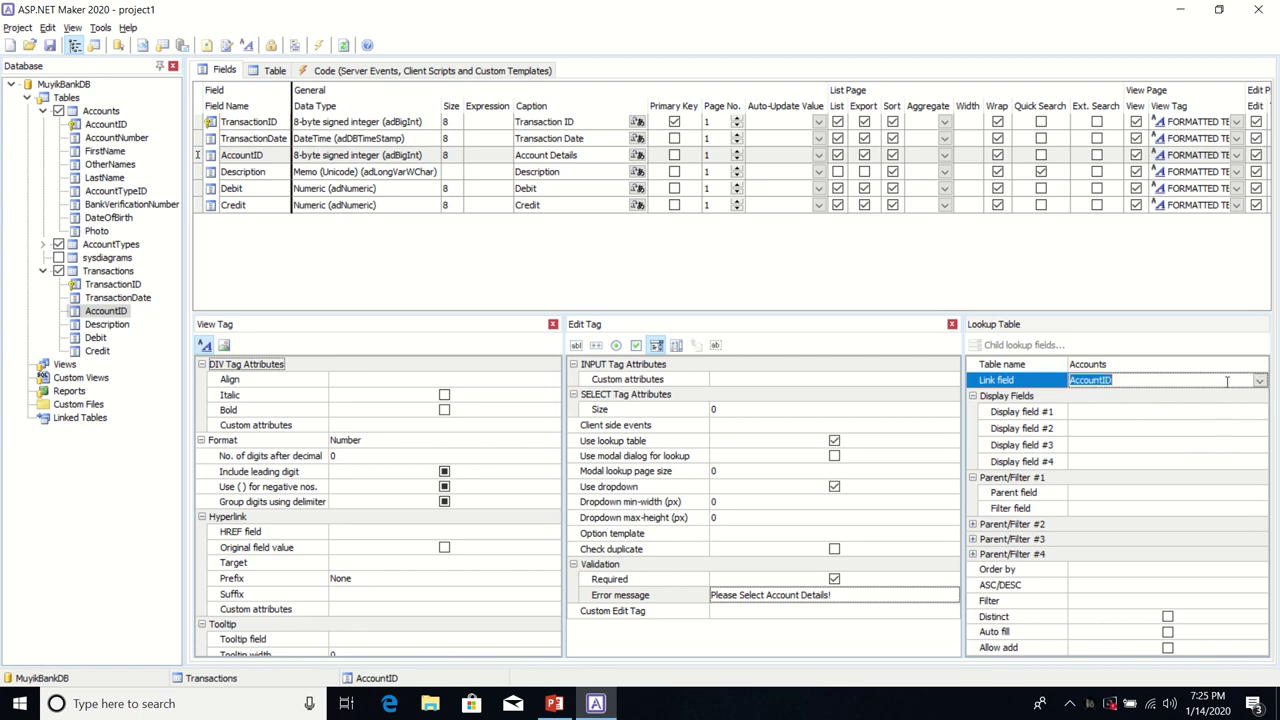
pyautogui.click(1259, 384)
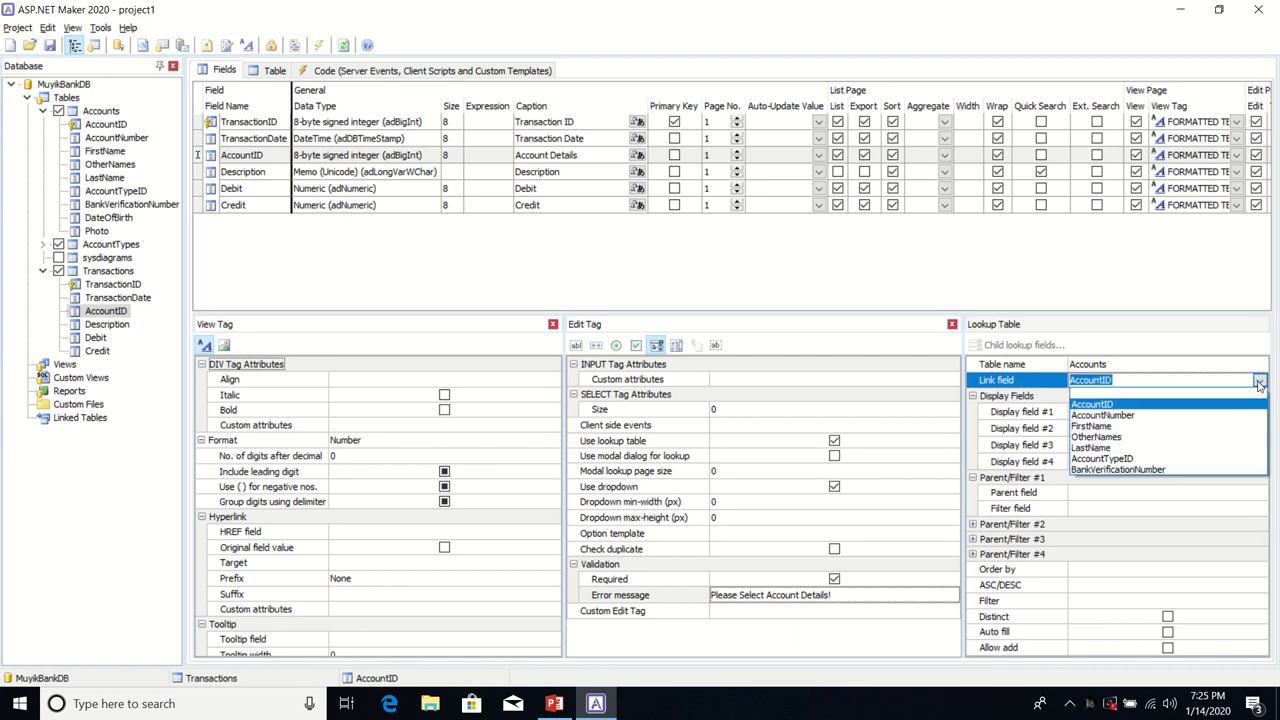
pyautogui.click(1113, 406)
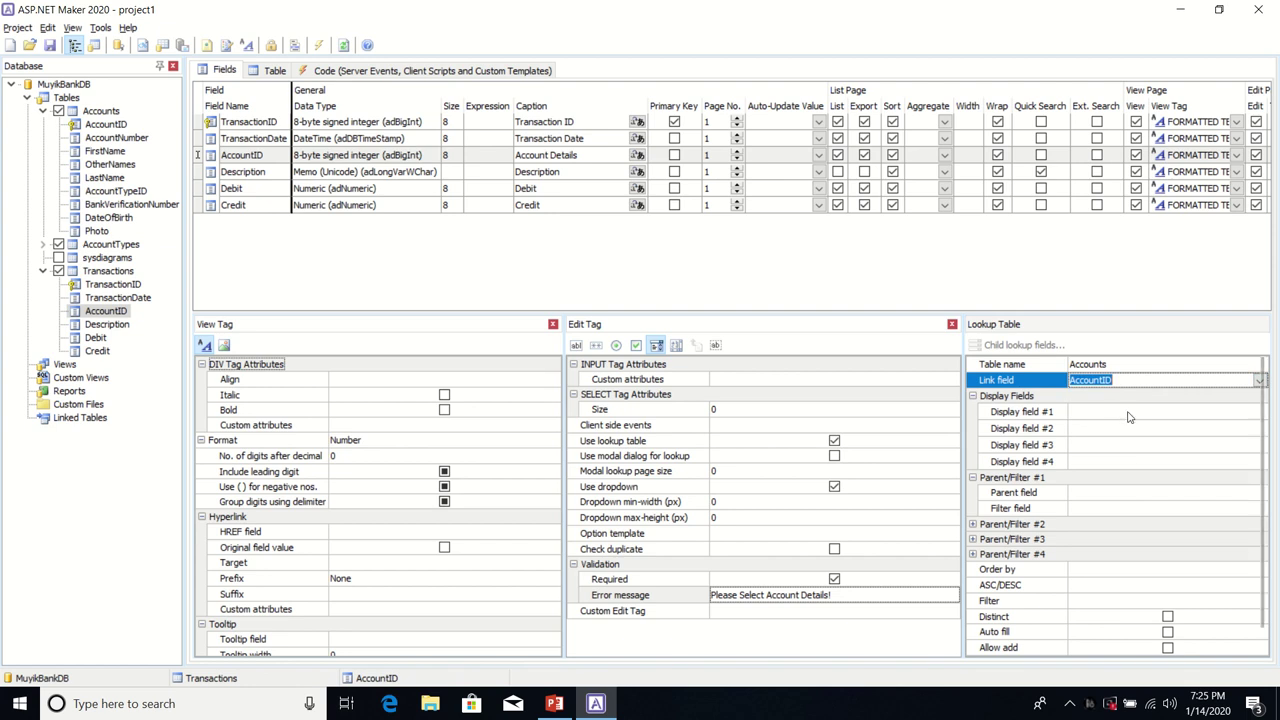
# Step: Show AccountNumber, FirstName and LastName as display fields, then select the MuyikBankDB connection
pyautogui.click(1135, 412)
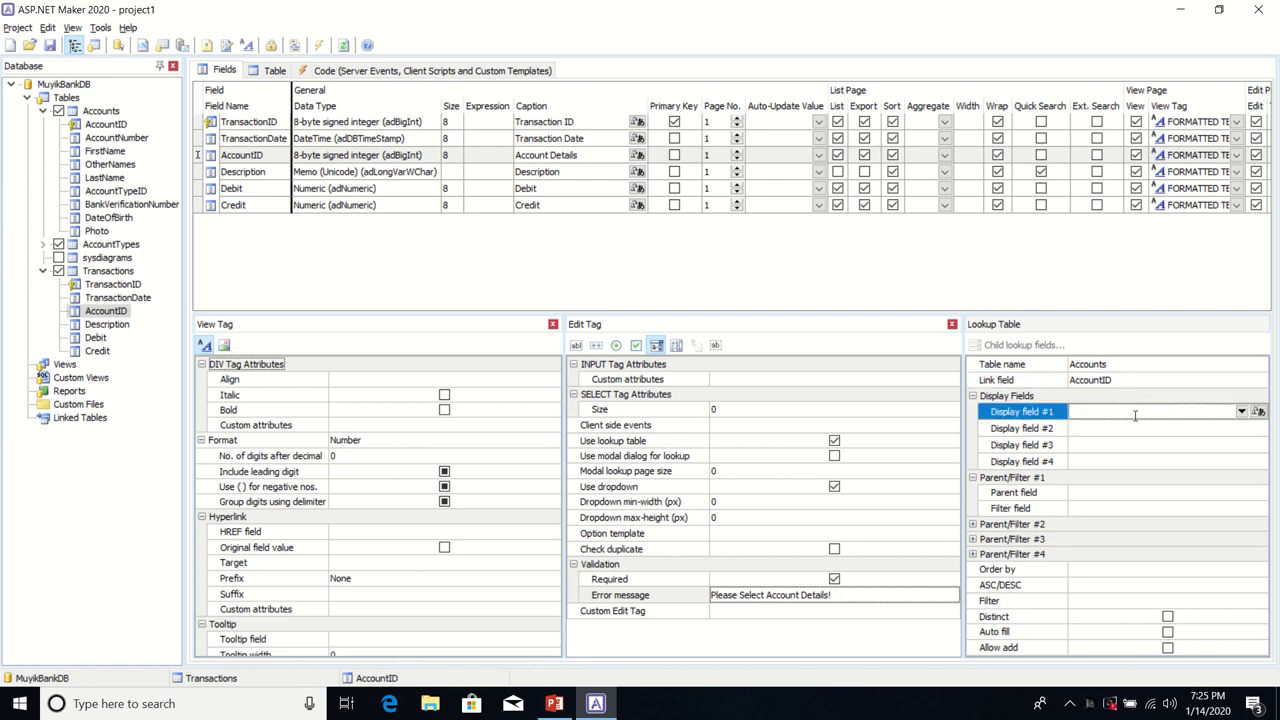
pyautogui.click(1242, 411)
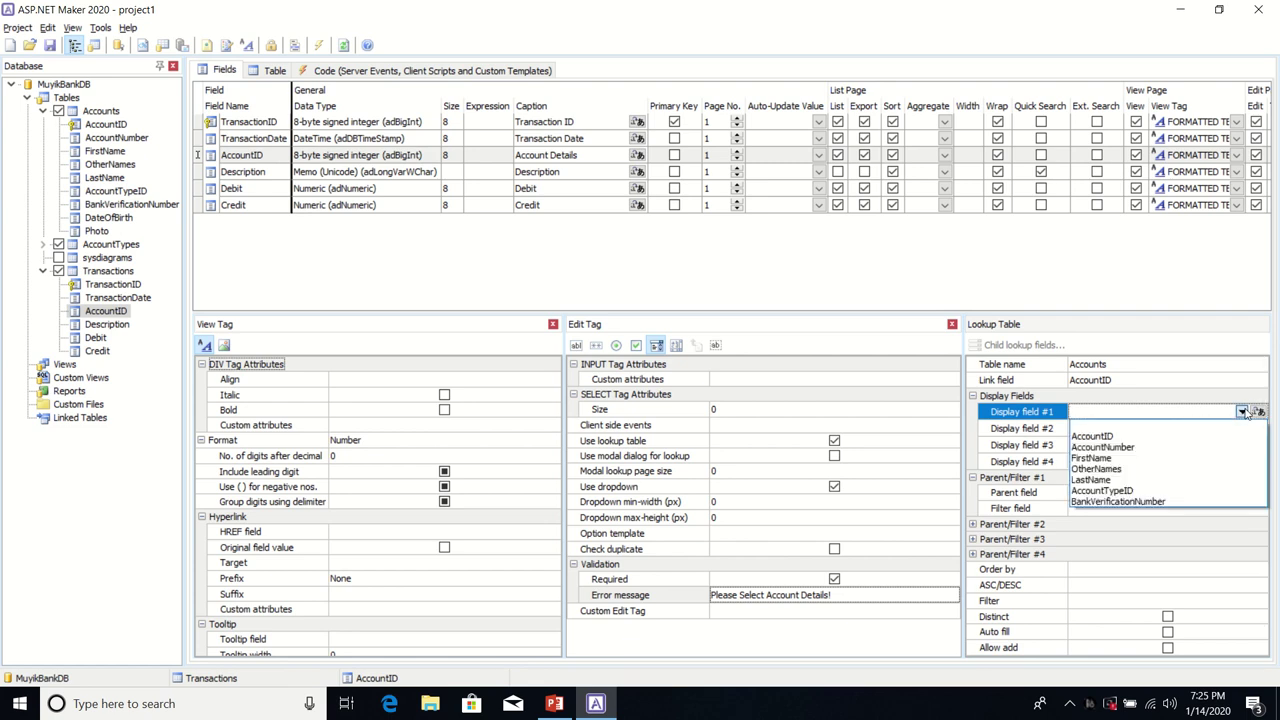
pyautogui.click(1166, 447)
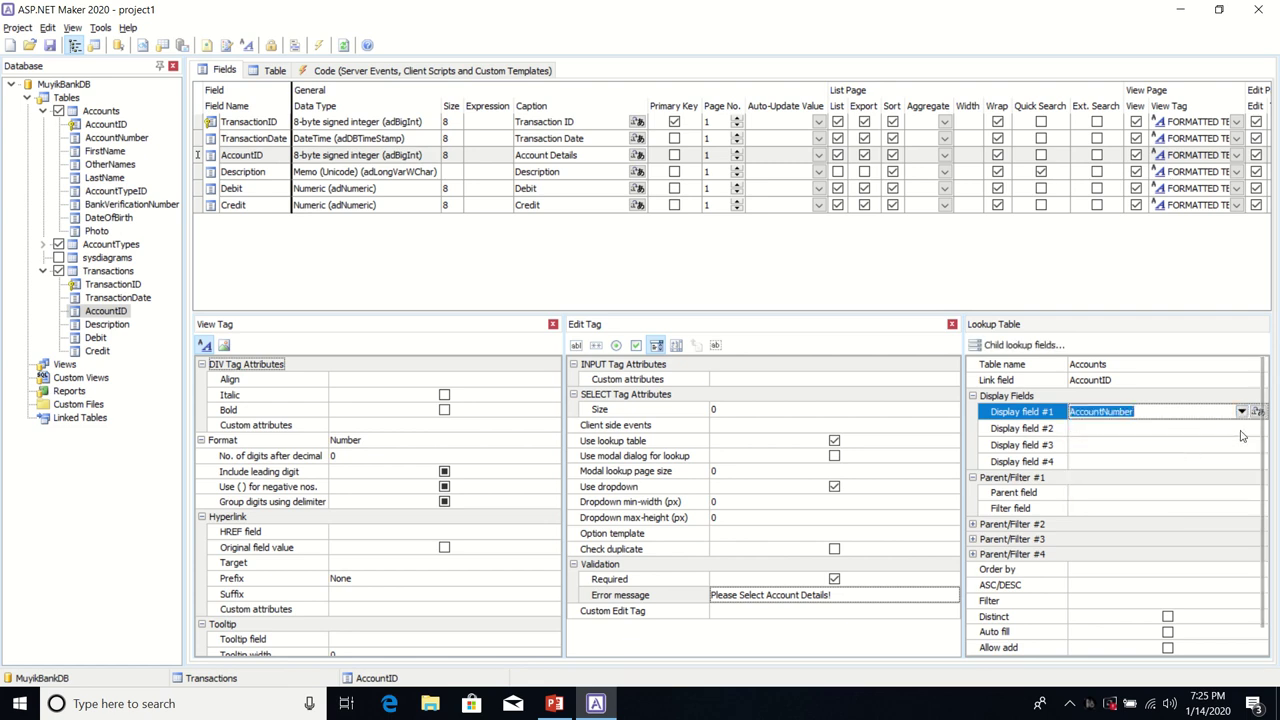
pyautogui.click(1240, 428)
pyautogui.click(1242, 428)
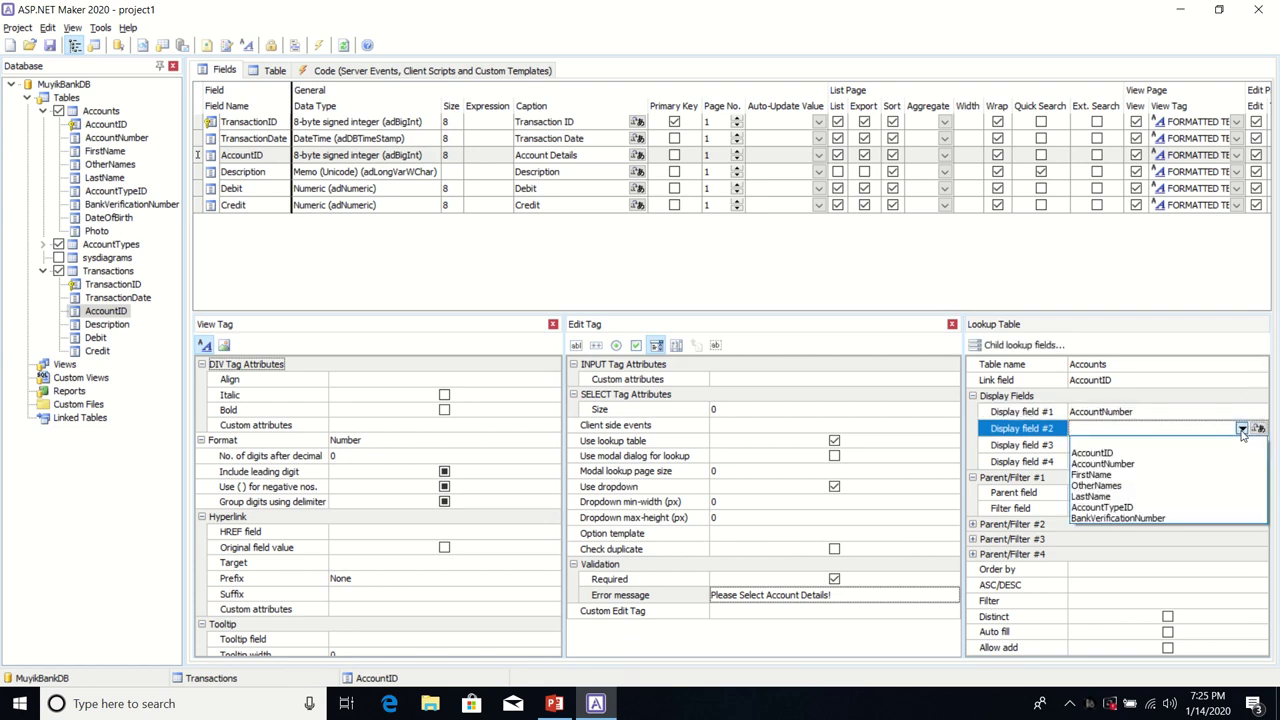
pyautogui.click(1158, 485)
pyautogui.click(1246, 448)
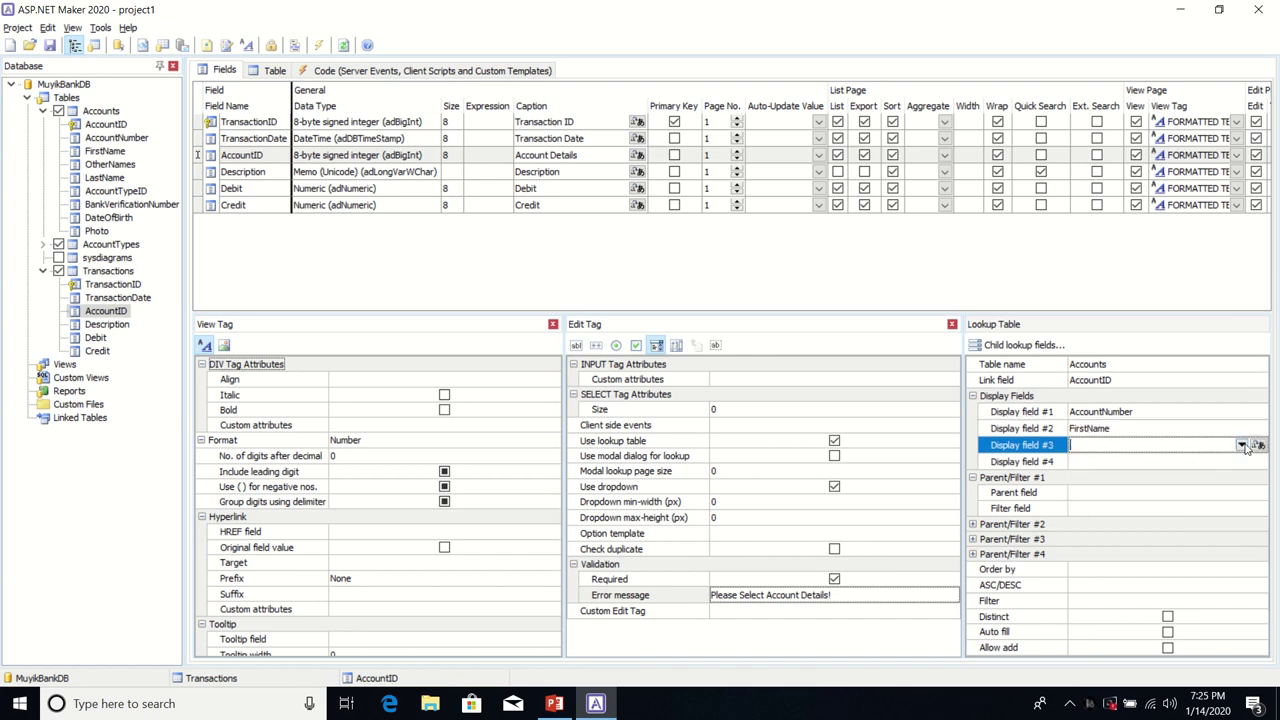
pyautogui.click(1242, 445)
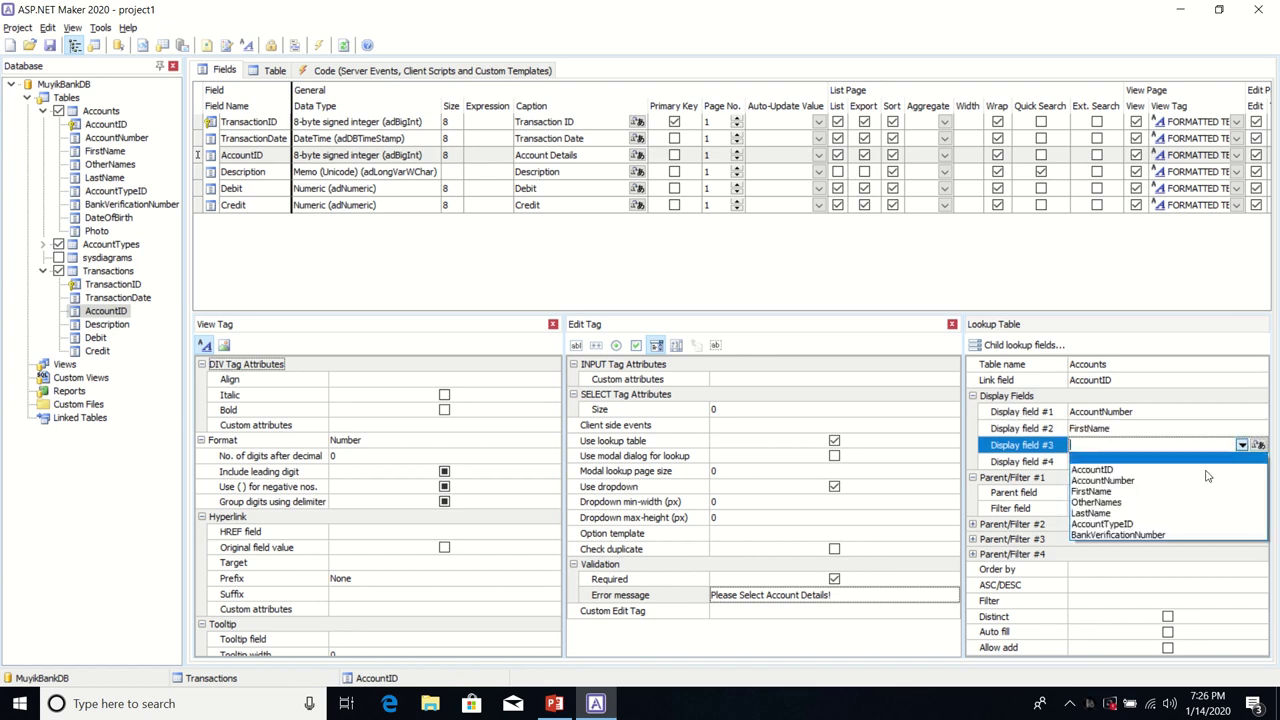
pyautogui.click(1134, 514)
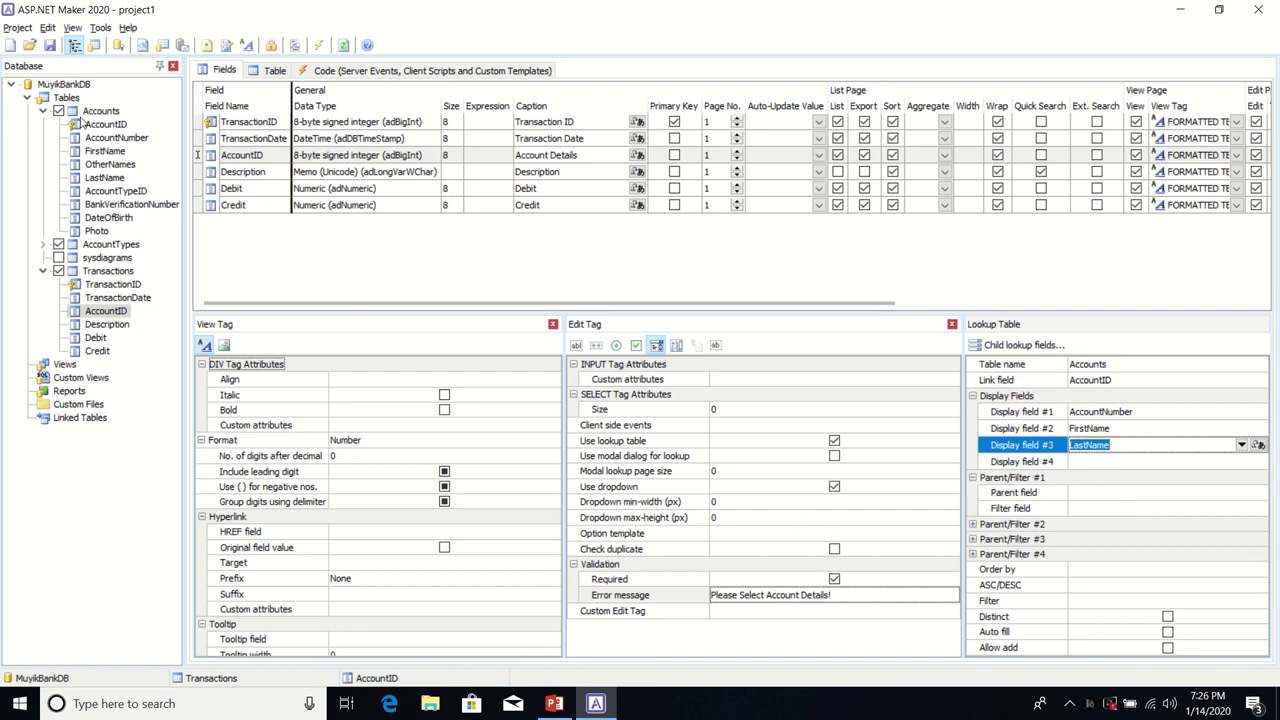
pyautogui.click(66, 85)
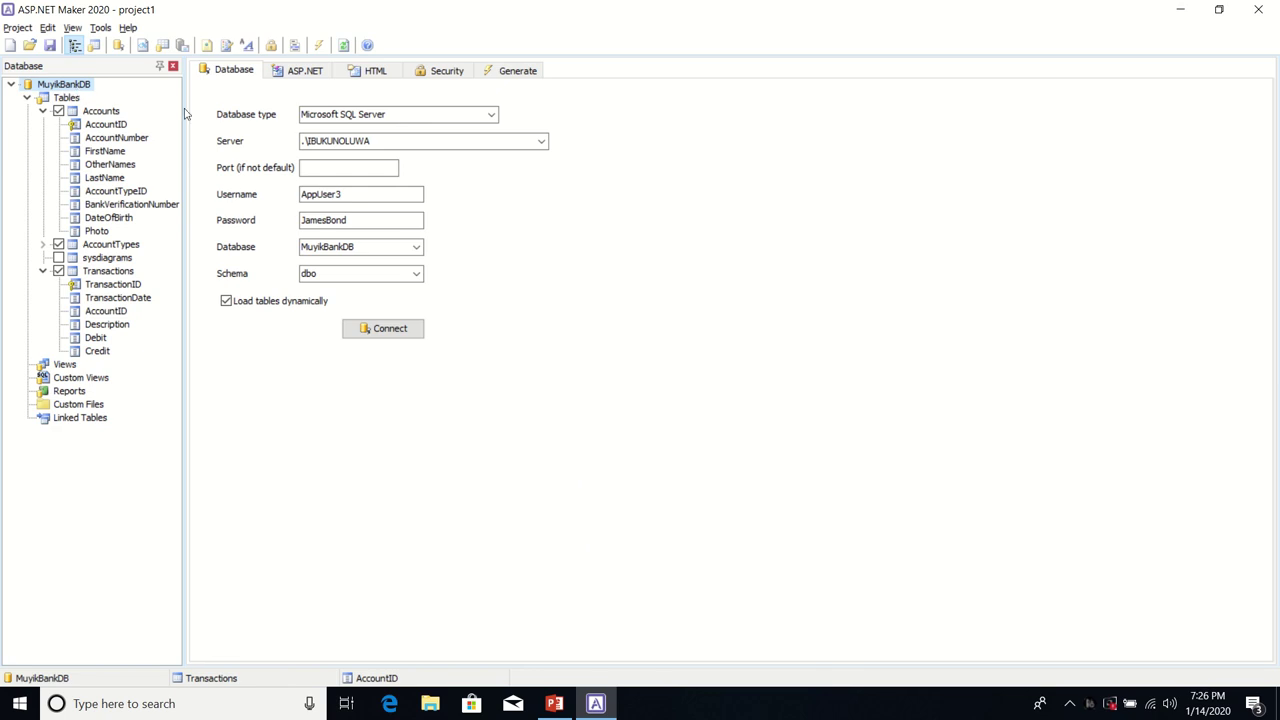
# Step: Enable server-side validation and delete uploaded files when records are updated or deleted
pyautogui.click(303, 71)
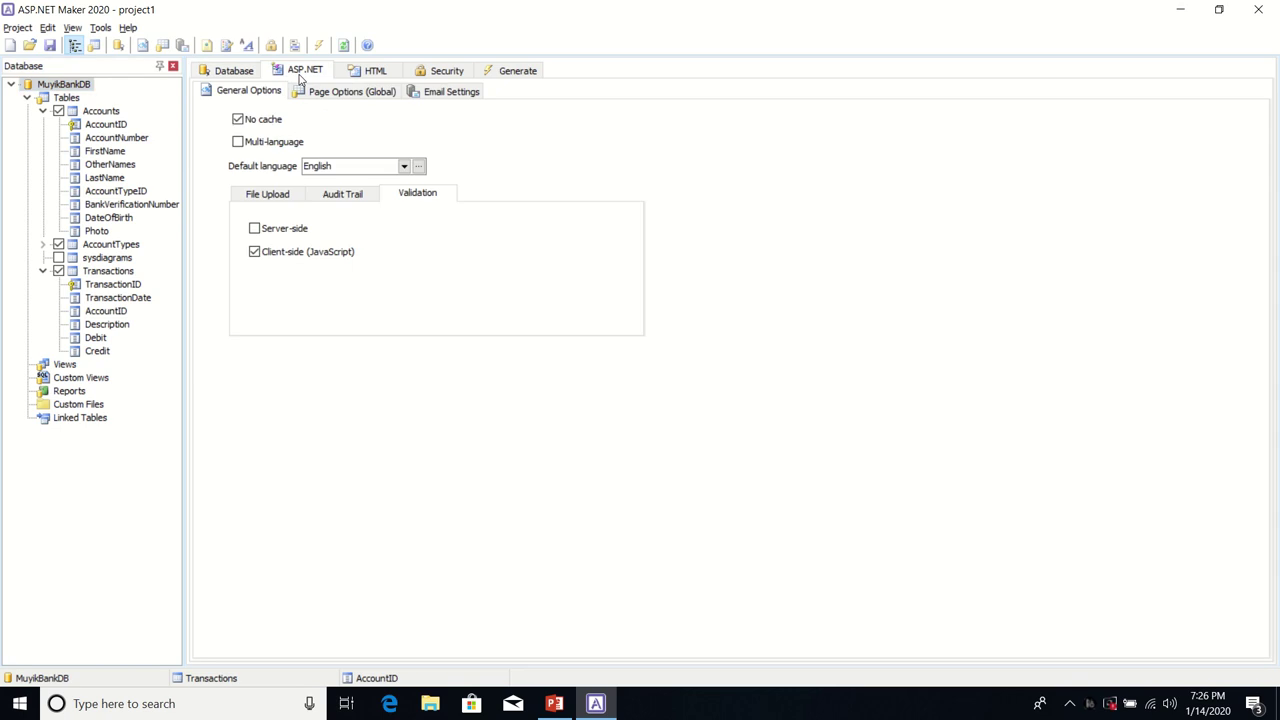
pyautogui.click(255, 229)
pyautogui.click(276, 195)
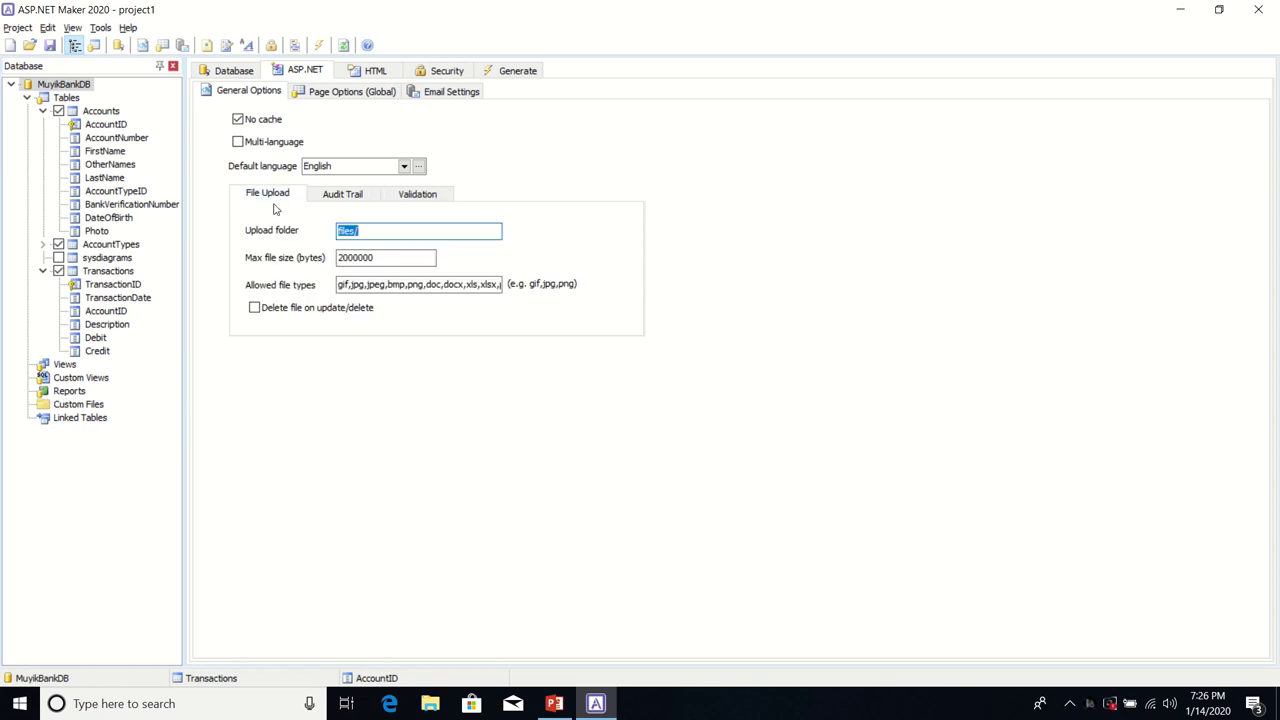
pyautogui.click(255, 309)
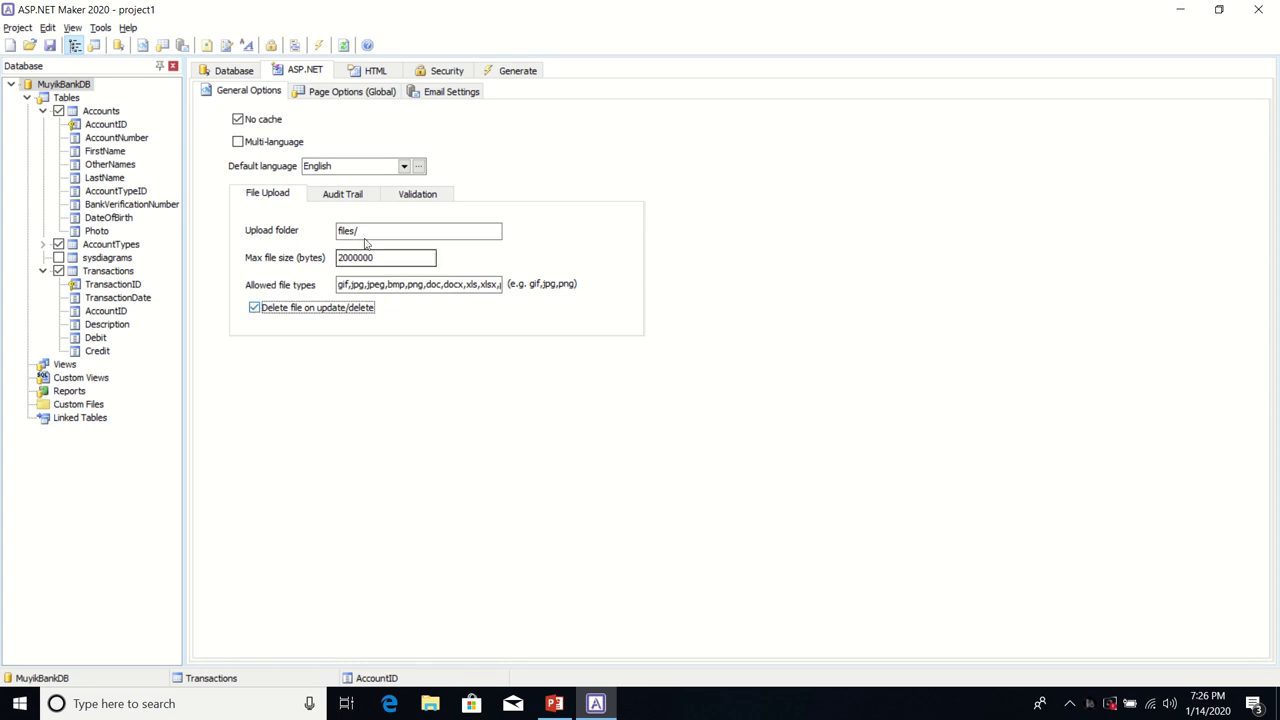
# Step: Set 10 records per page, record page sizes 10,20,50,ALL and group page sizes 1,25
pyautogui.click(350, 93)
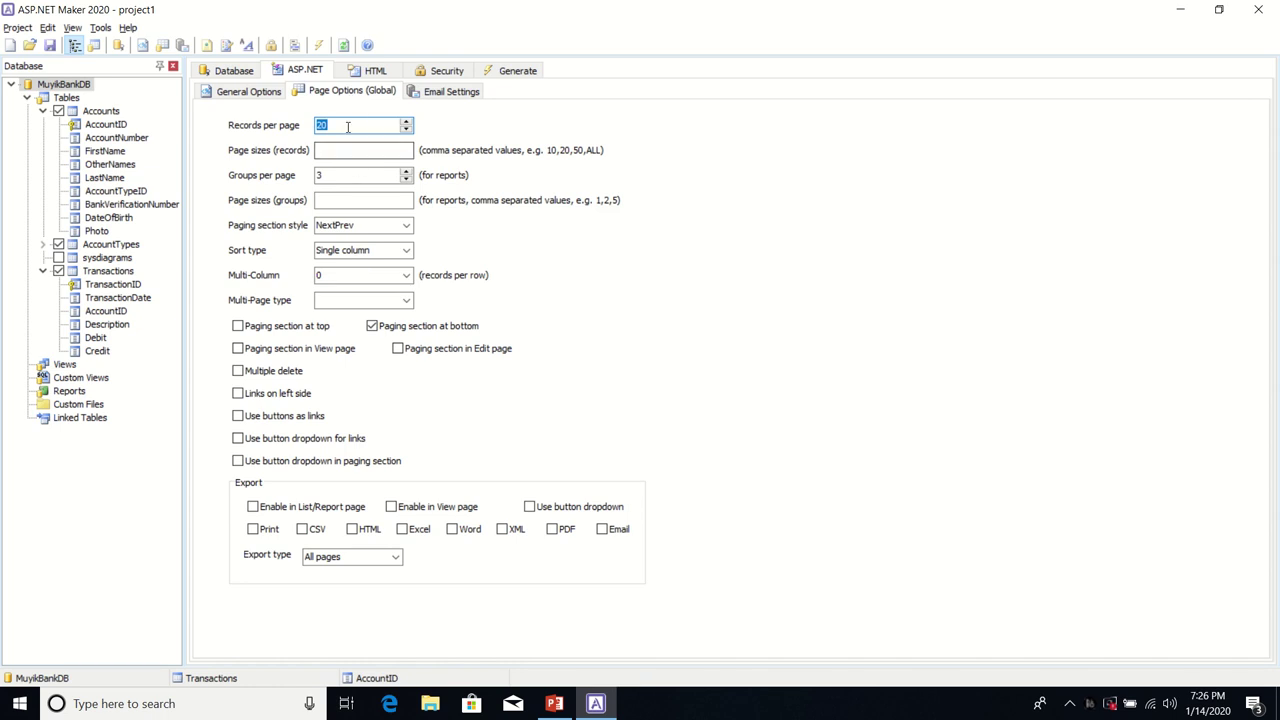
pyautogui.click(348, 126)
pyautogui.press('BackSpace')
pyautogui.press('BackSpace')
pyautogui.write('10')
pyautogui.moveTo(455, 4)
pyautogui.click(520, 32)
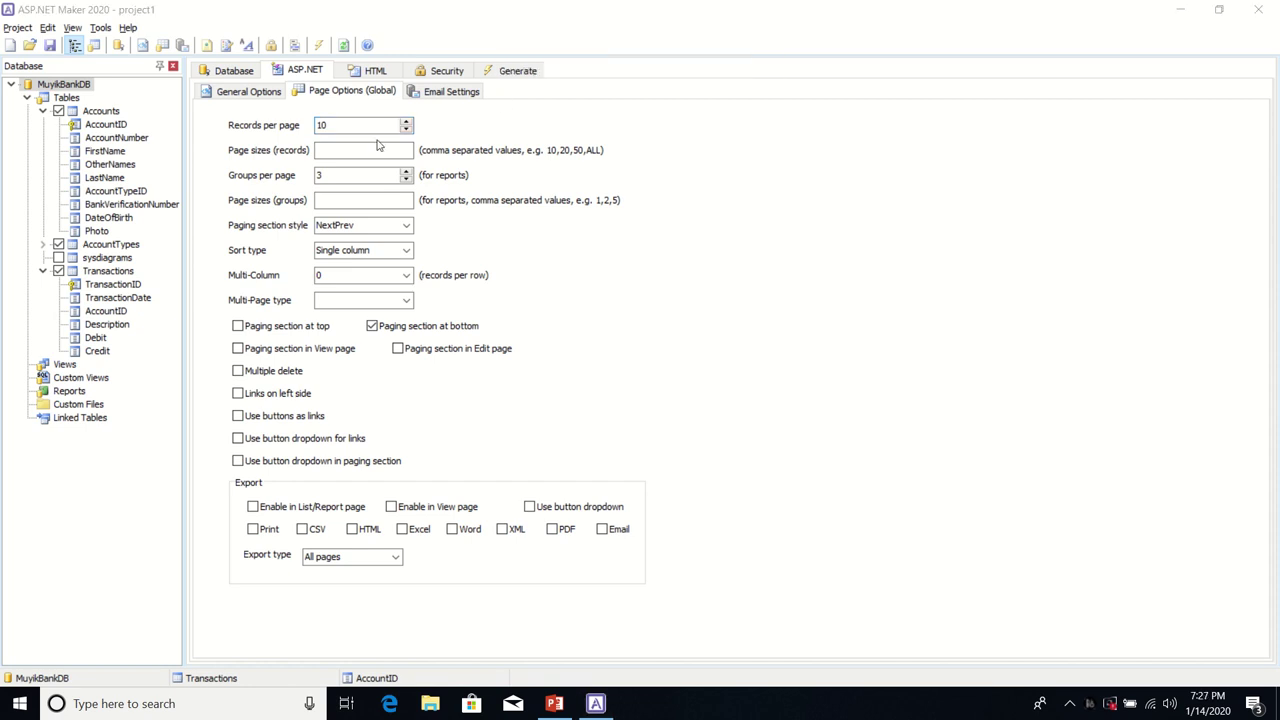
pyautogui.click(346, 150)
pyautogui.write('10')
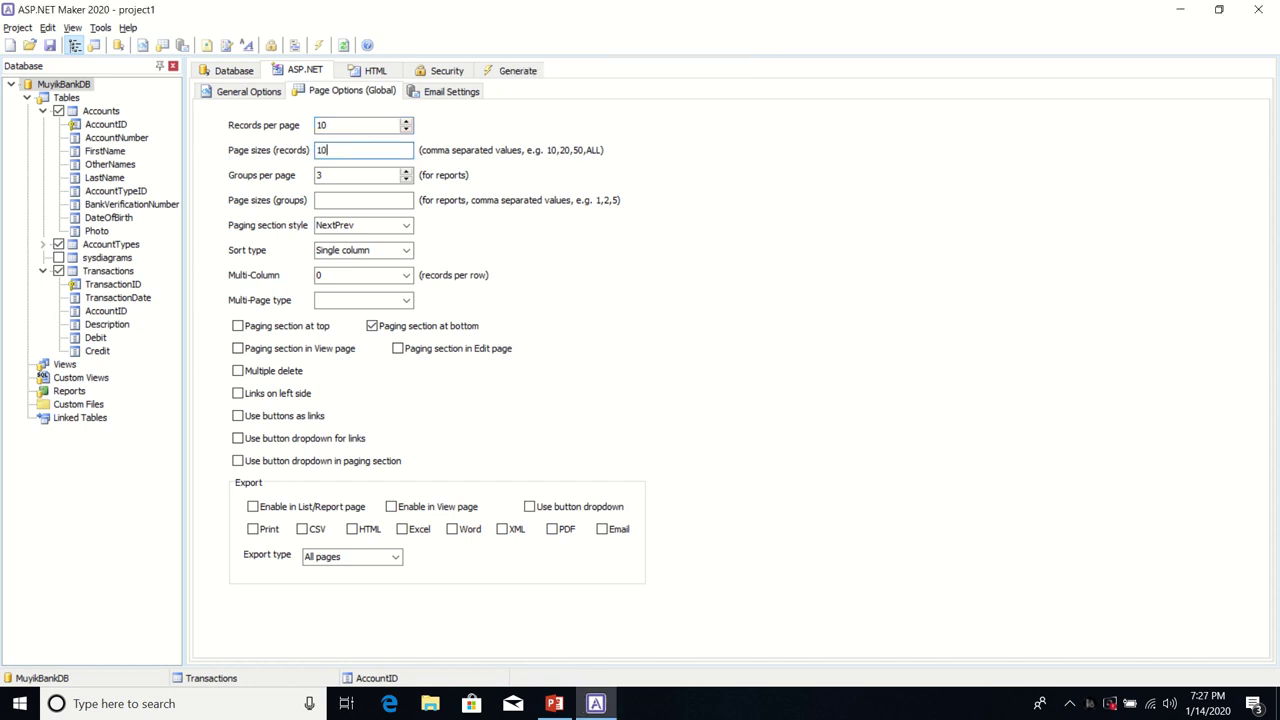
pyautogui.write(',20,50,ALL')
pyautogui.click(339, 203)
pyautogui.write('1,25')
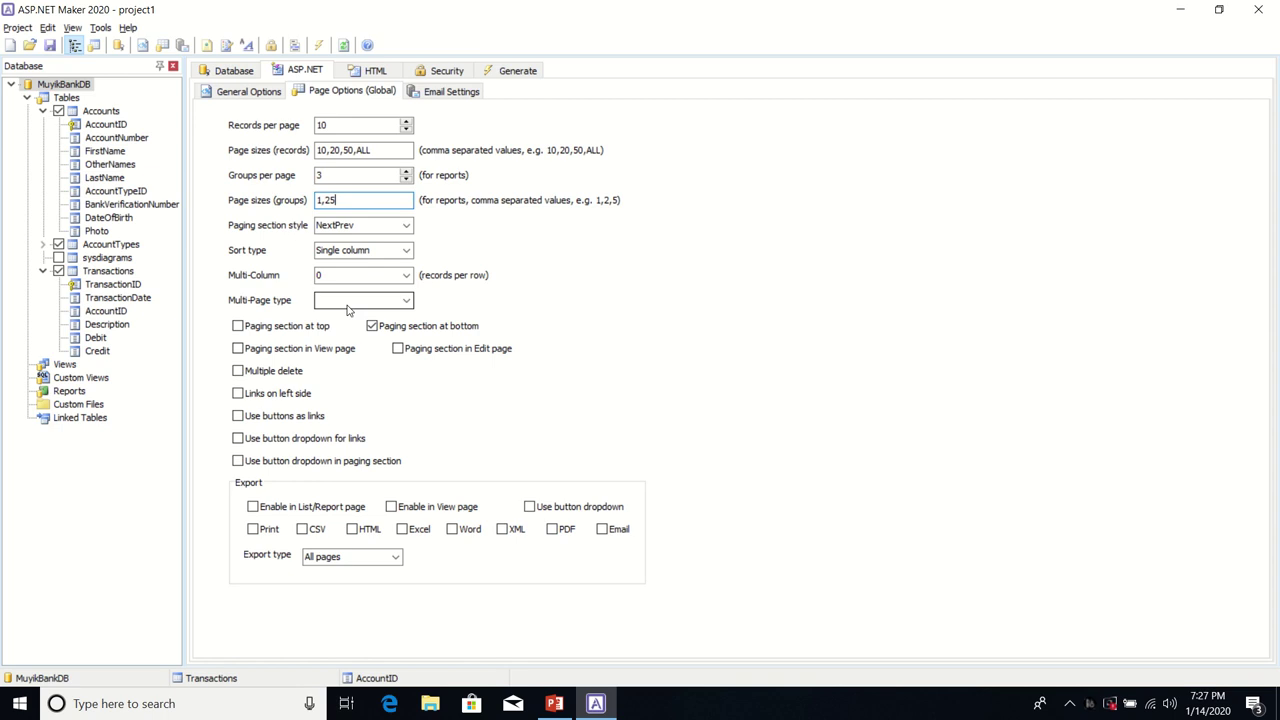
# Step: Turn on paging at top and in view/edit pages, with left-side button links in dropdowns
pyautogui.click(243, 330)
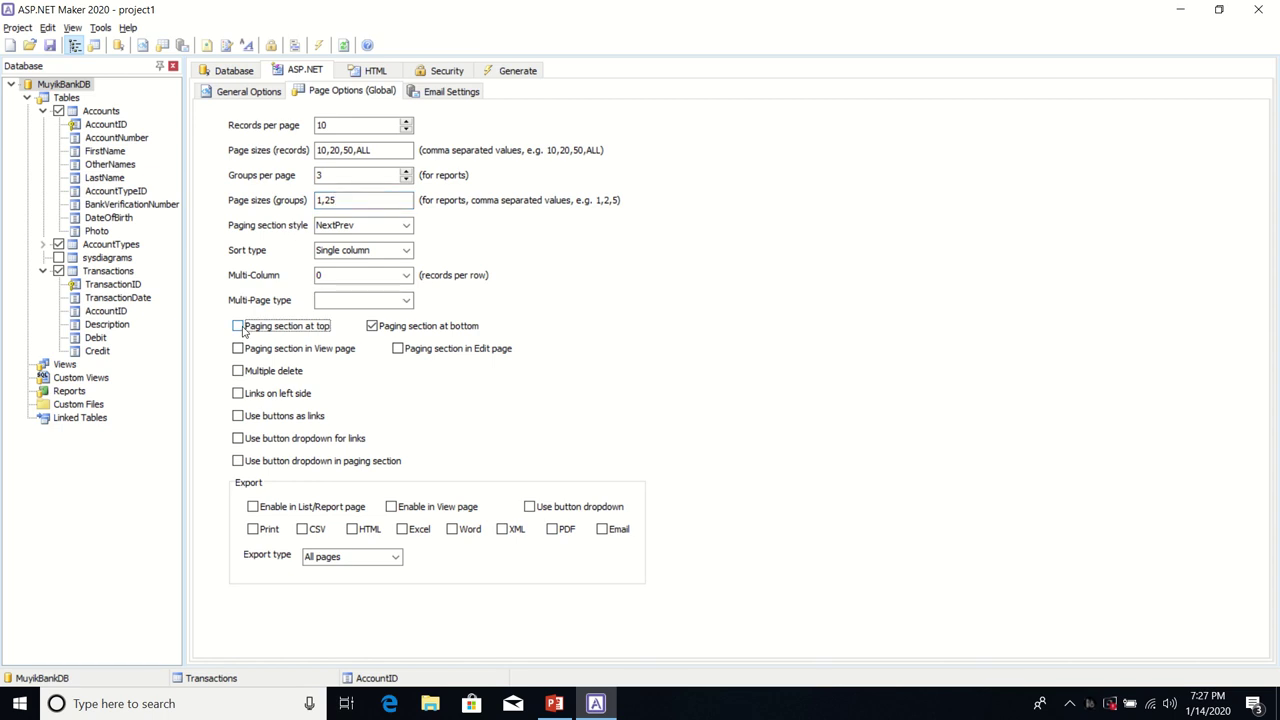
pyautogui.click(240, 330)
pyautogui.click(240, 349)
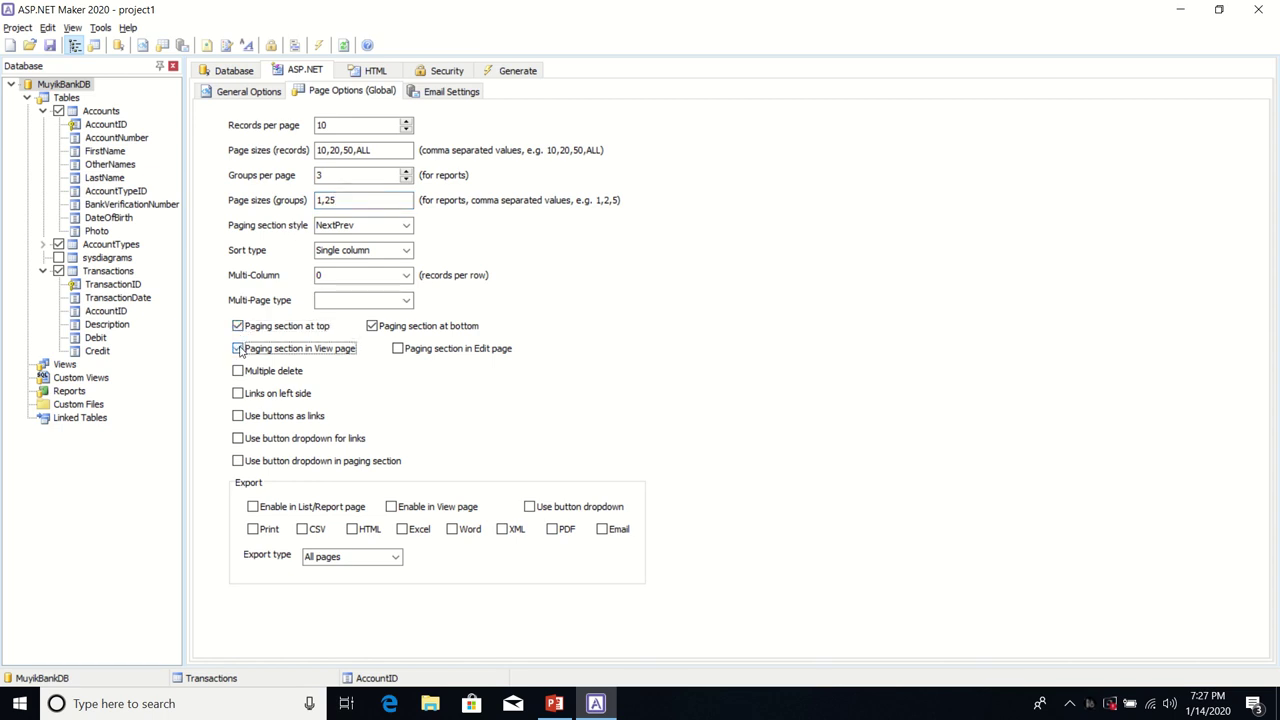
pyautogui.click(398, 349)
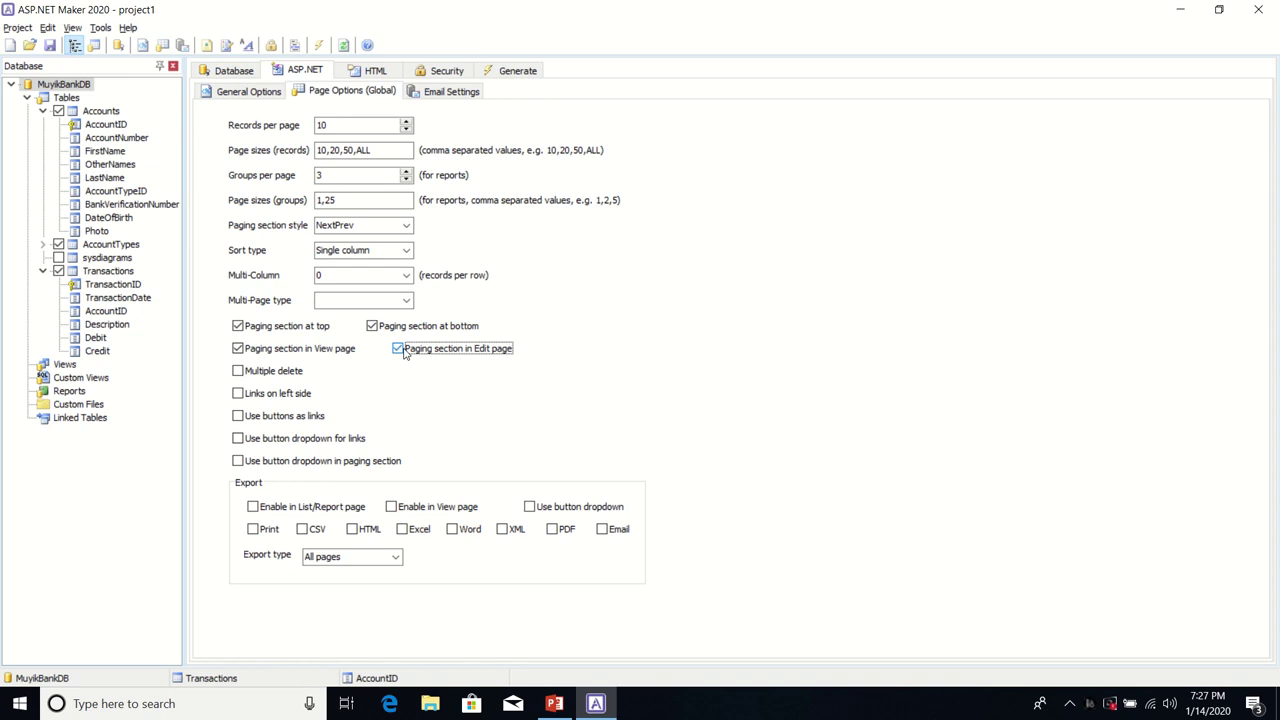
pyautogui.click(238, 394)
pyautogui.click(238, 416)
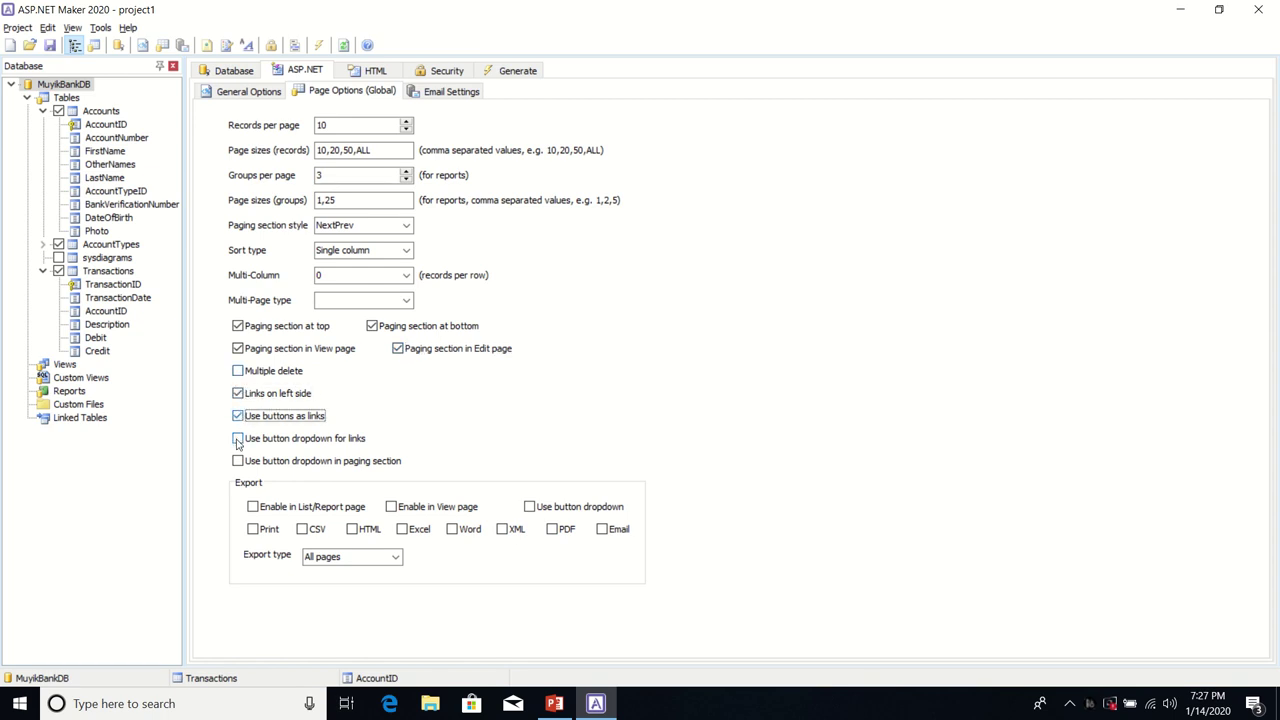
pyautogui.click(238, 439)
pyautogui.click(238, 462)
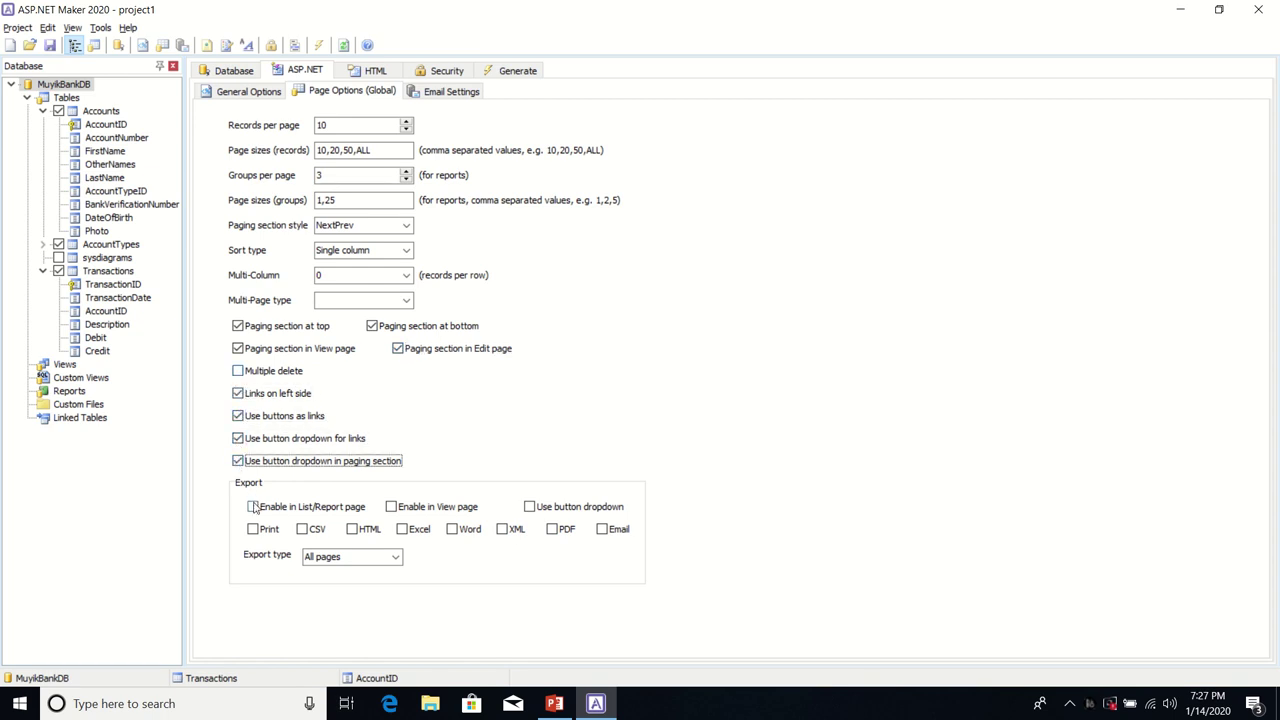
# Step: Enable export on list/report and view pages as a dropdown, including Print, CSV, HTML, Word, XML, Email and PDF
pyautogui.click(253, 507)
pyautogui.click(390, 507)
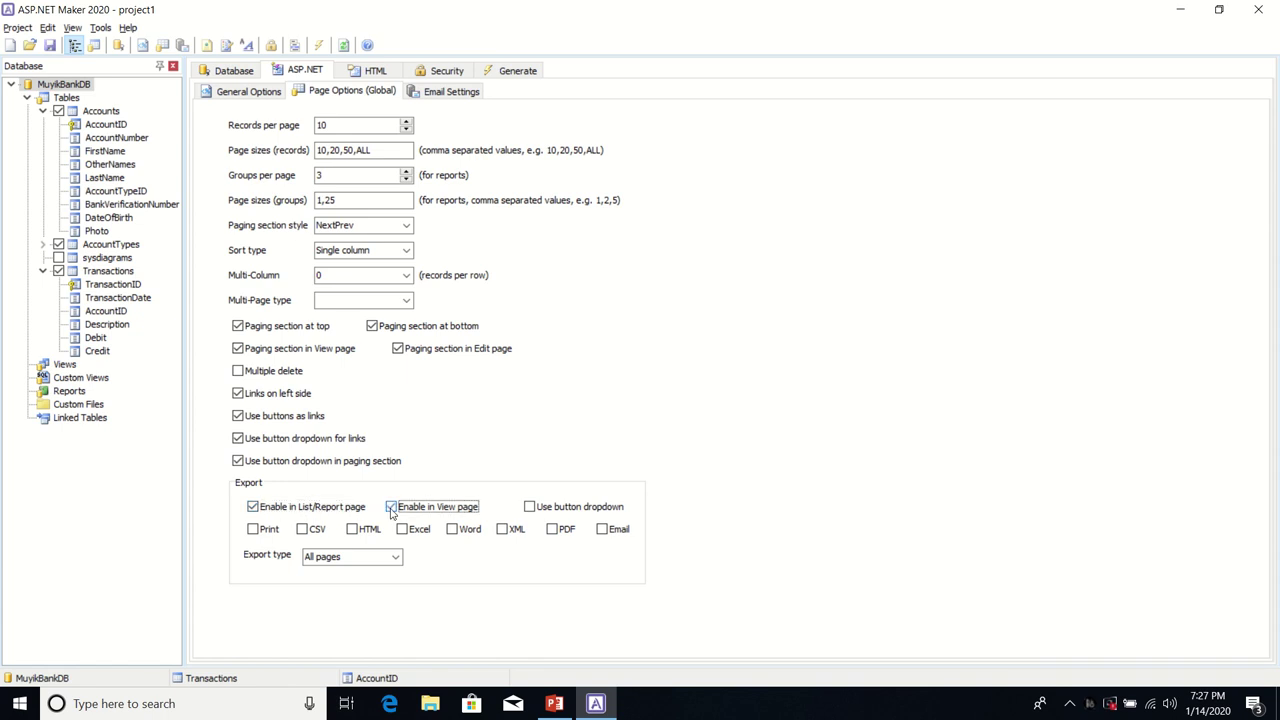
pyautogui.click(529, 507)
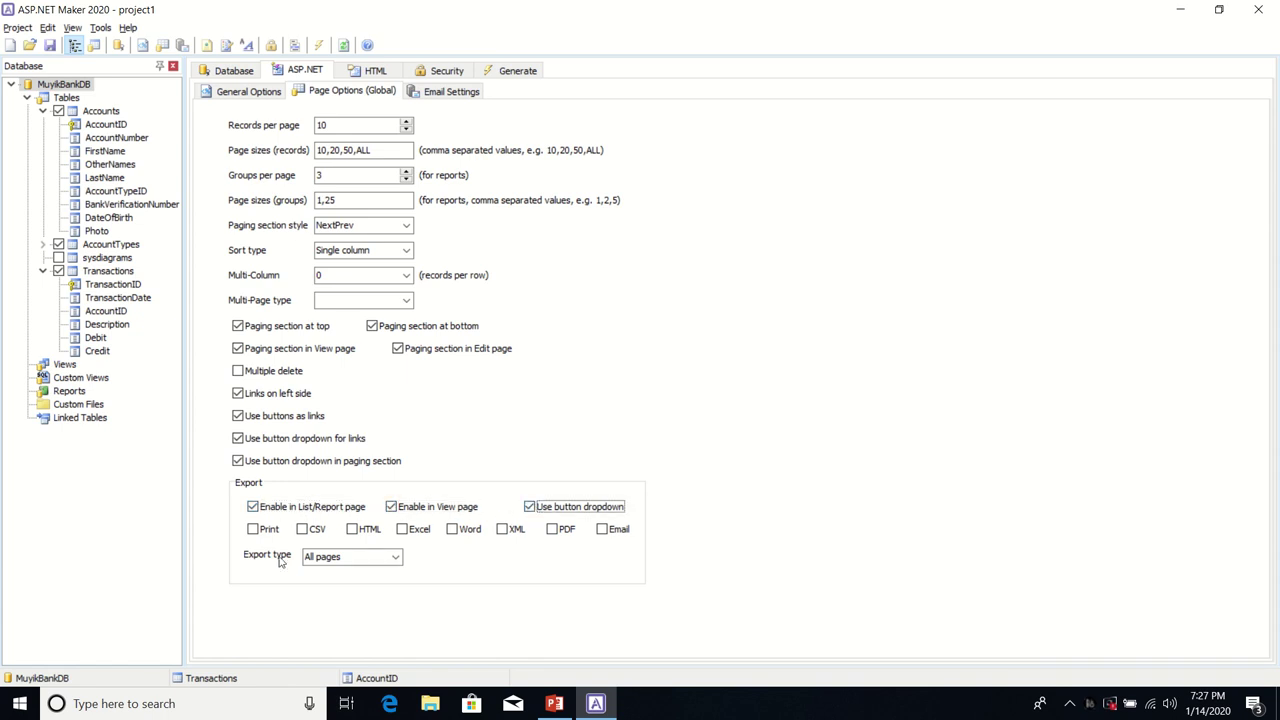
pyautogui.click(254, 530)
pyautogui.click(304, 530)
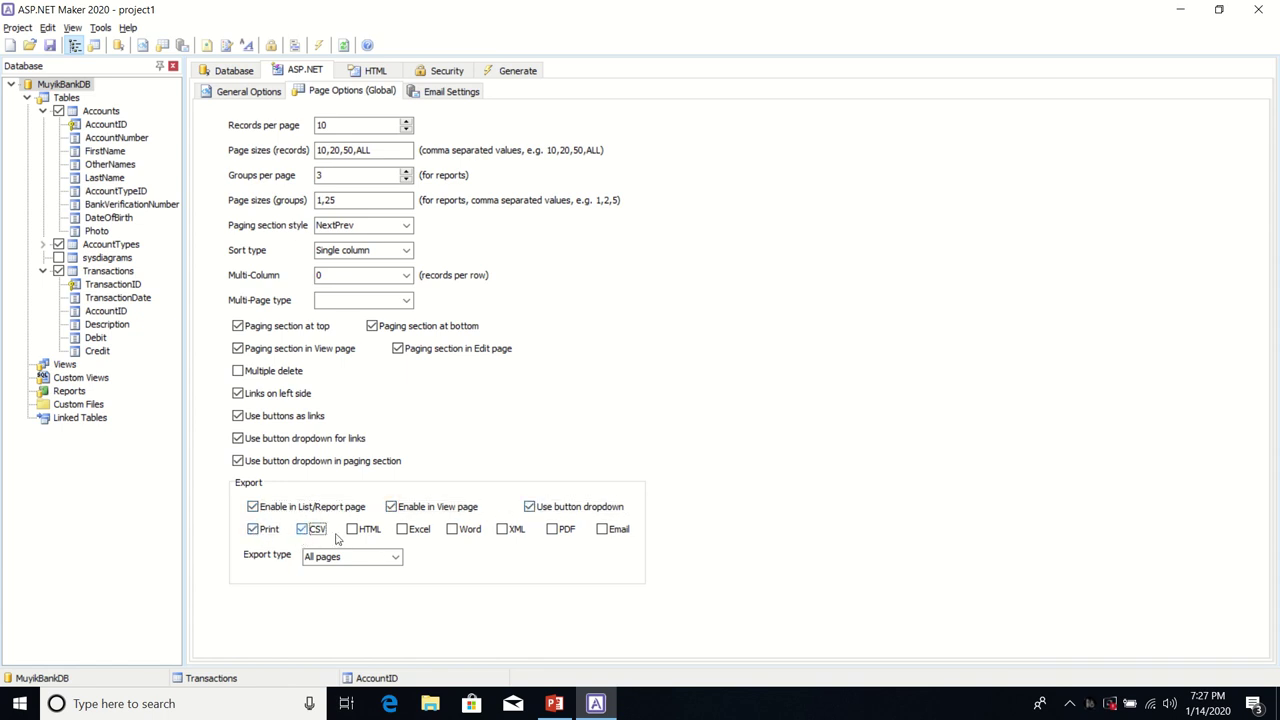
pyautogui.click(353, 531)
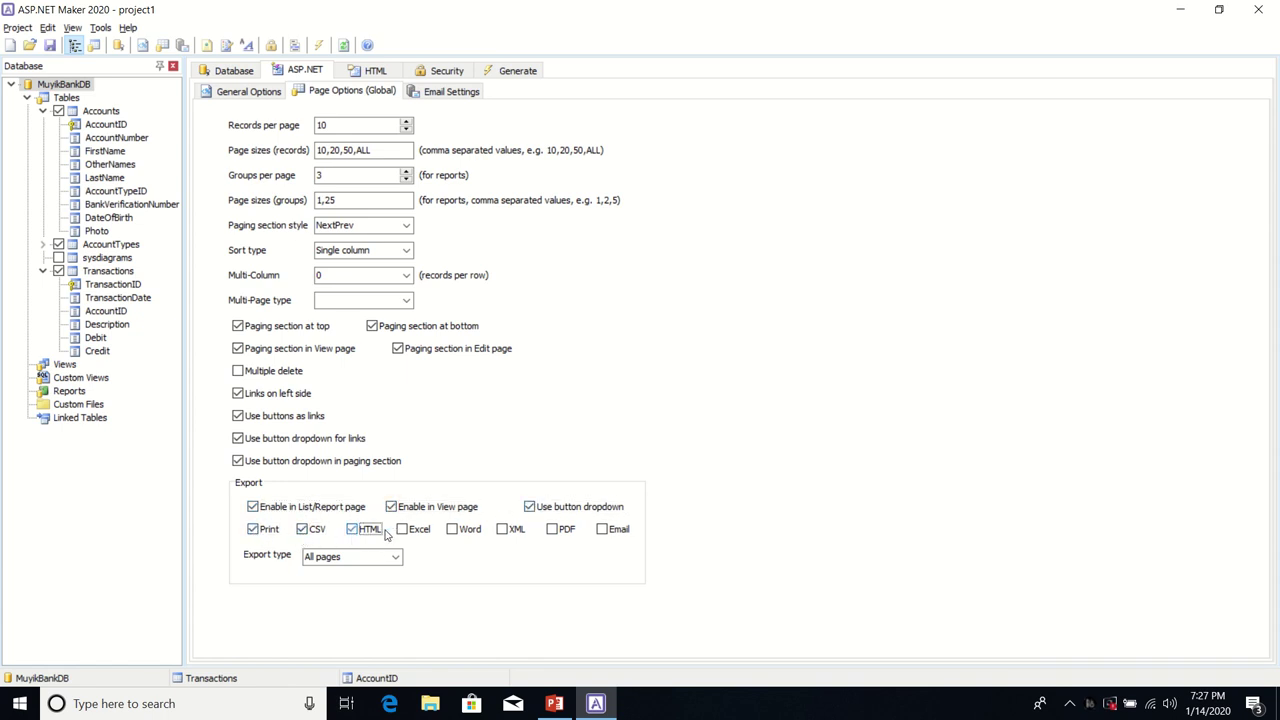
pyautogui.click(455, 534)
pyautogui.click(501, 533)
pyautogui.click(612, 530)
pyautogui.click(553, 531)
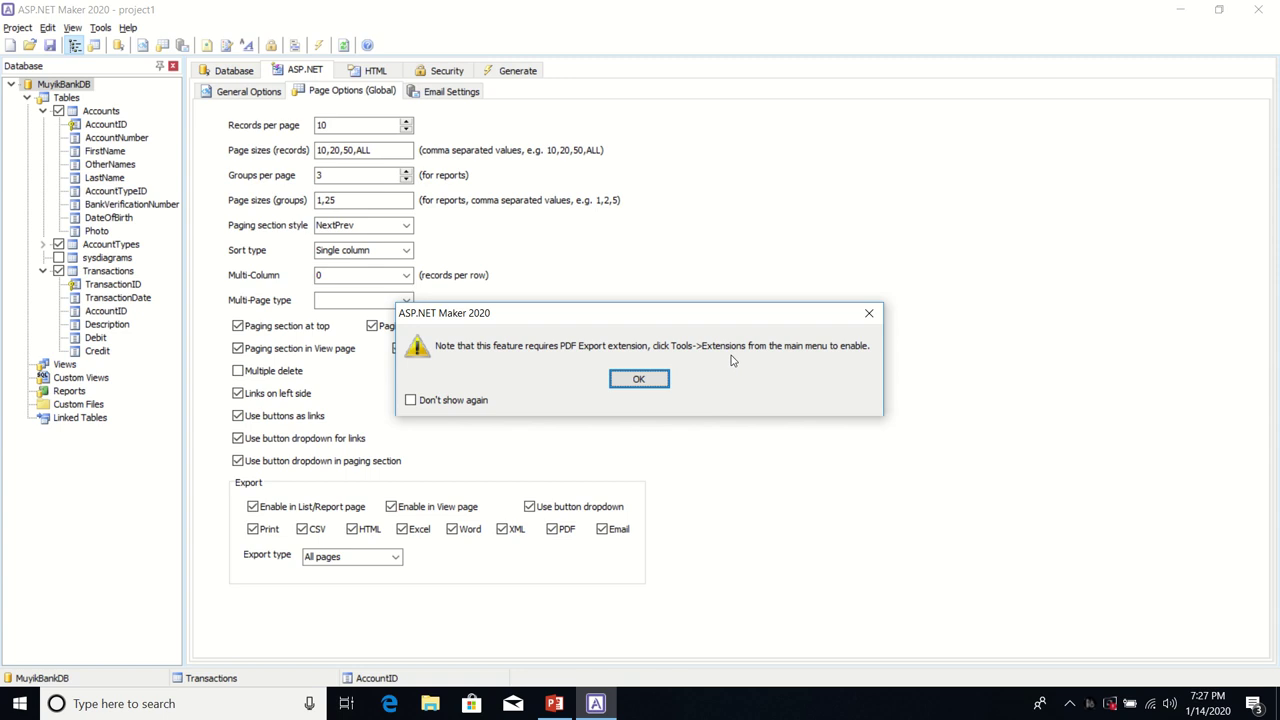
# Step: Enable the iTextSharp PDF Export extension under Tools > Extensions, then show the HTML settings
pyautogui.click(638, 381)
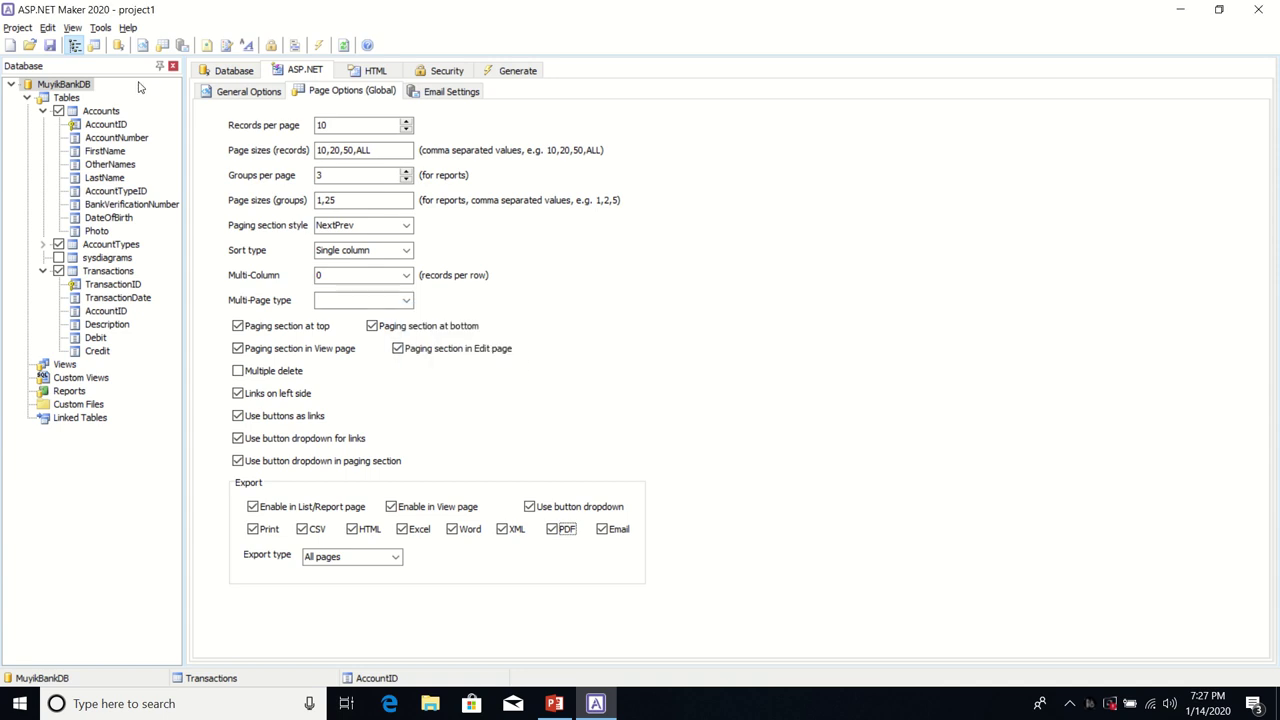
pyautogui.click(101, 28)
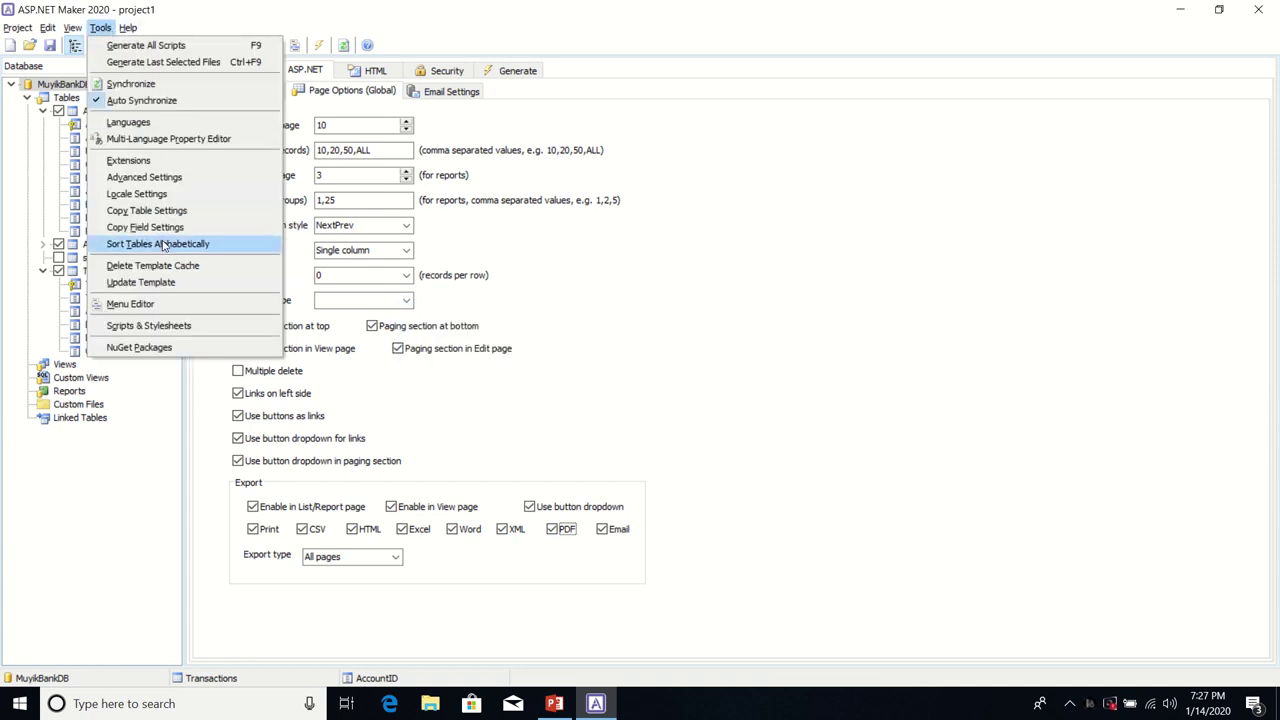
pyautogui.click(140, 161)
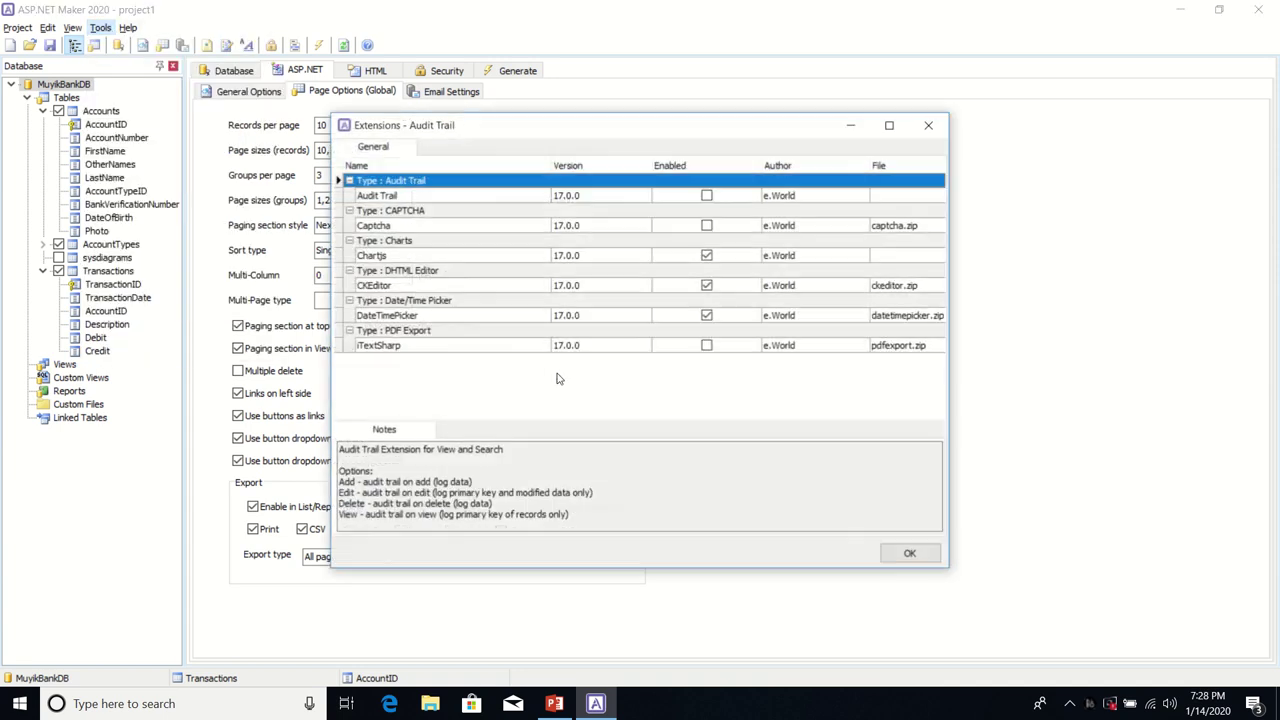
pyautogui.click(707, 346)
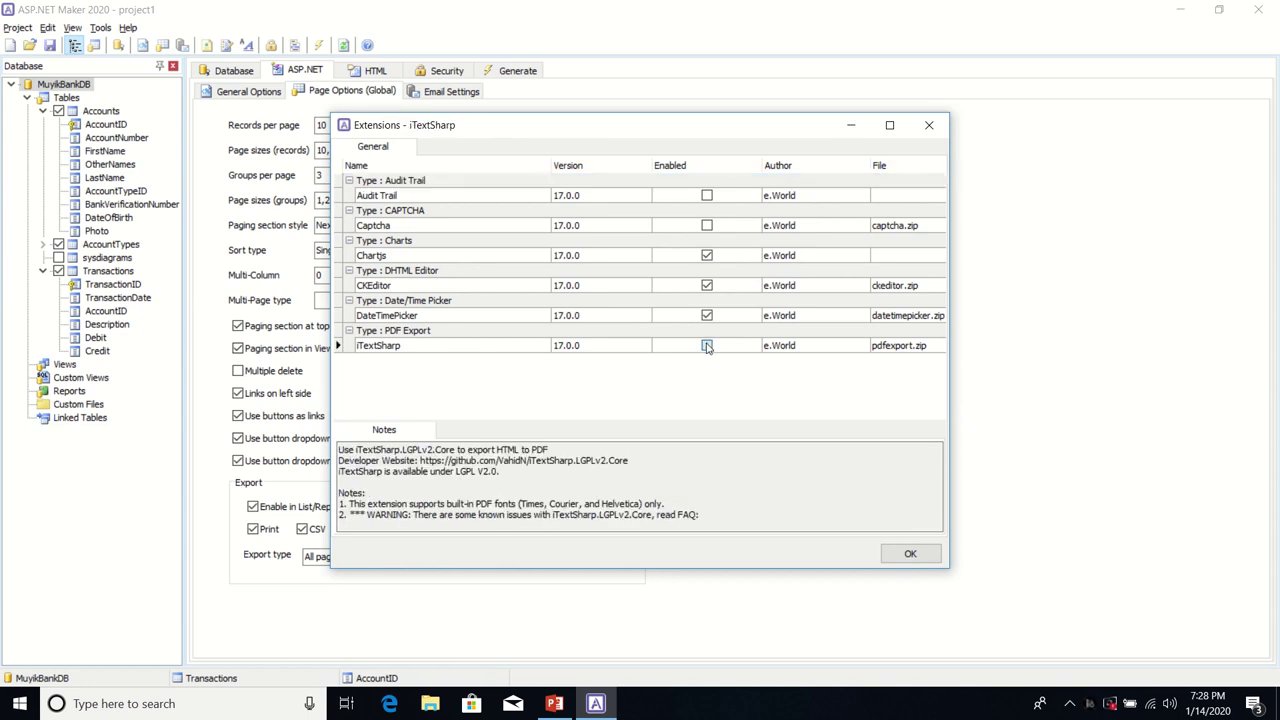
pyautogui.click(707, 346)
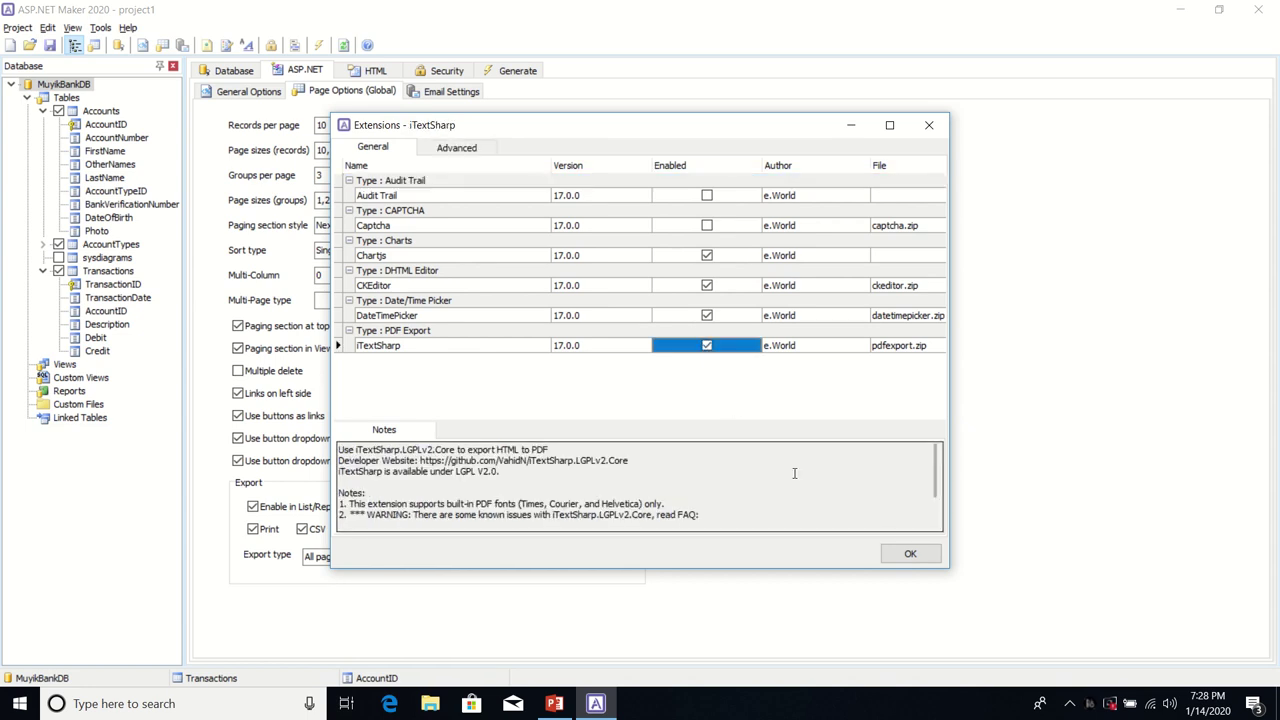
pyautogui.click(901, 553)
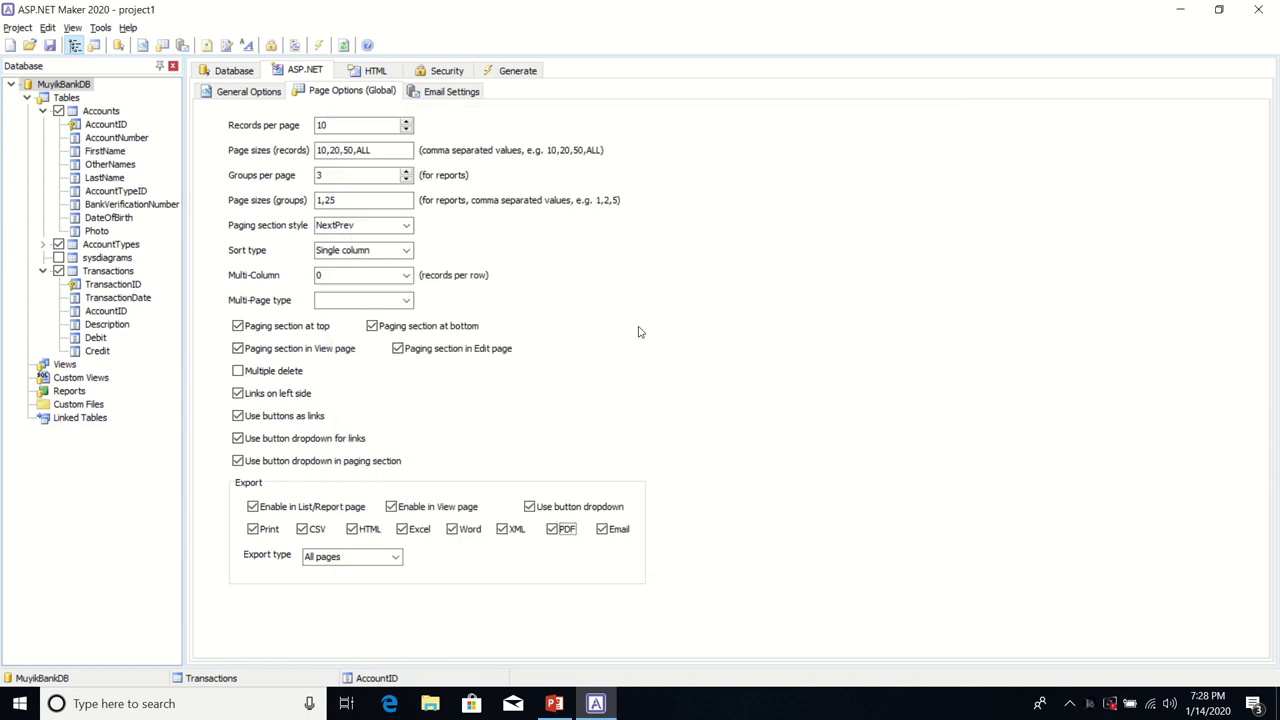
pyautogui.click(373, 74)
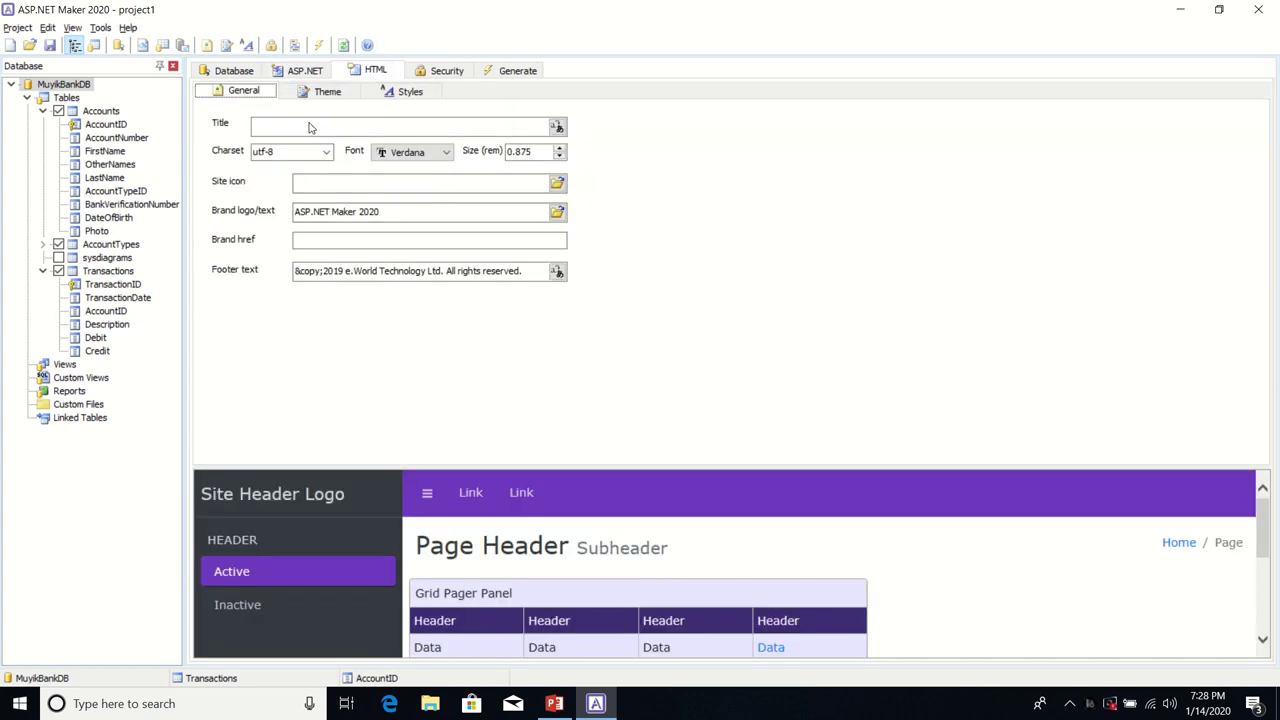